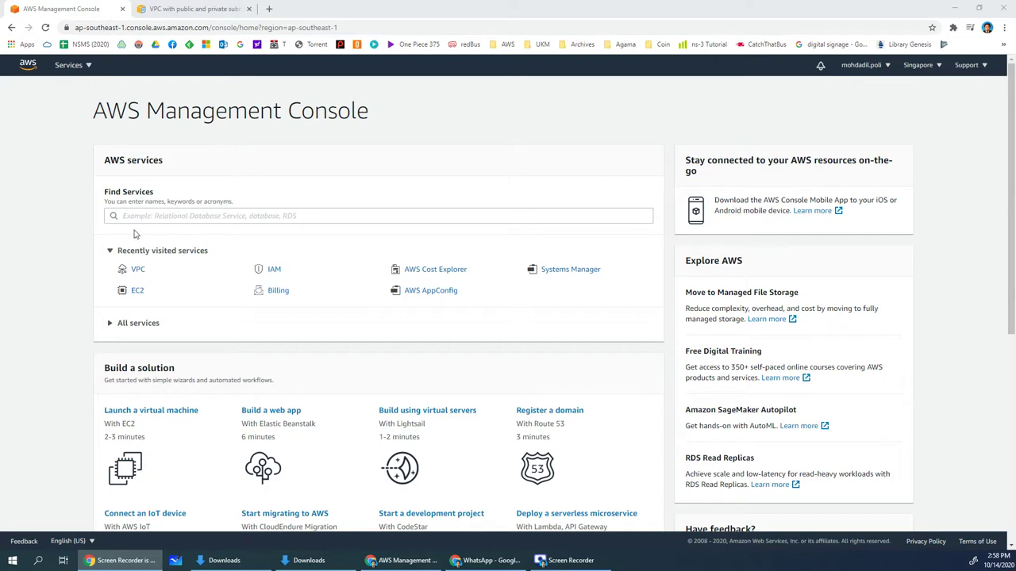
Open the VPC Dashboard for the Singapore region from the console home page
{"action": "left_click", "coordinate": [139, 271]}
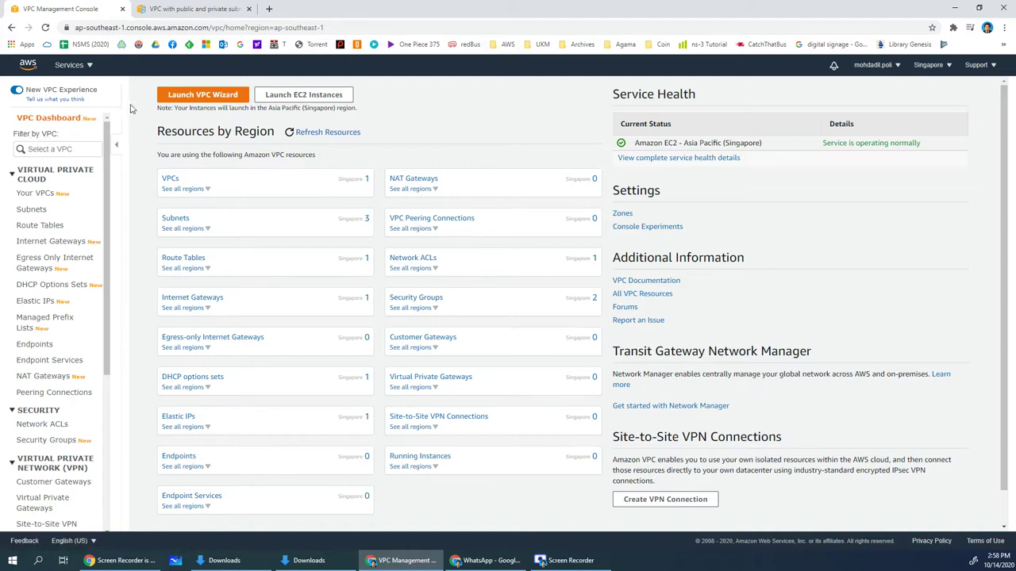
Launch the VPC wizard and choose the 'VPC with Public and Private Subnets' configuration
{"action": "left_click", "coordinate": [192, 95]}
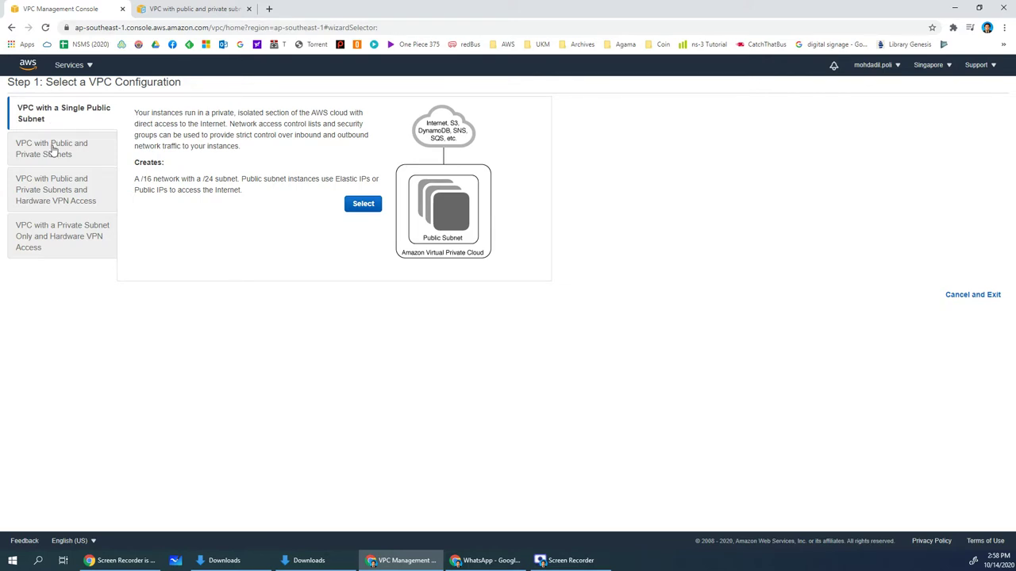
{"action": "left_click", "coordinate": [52, 149]}
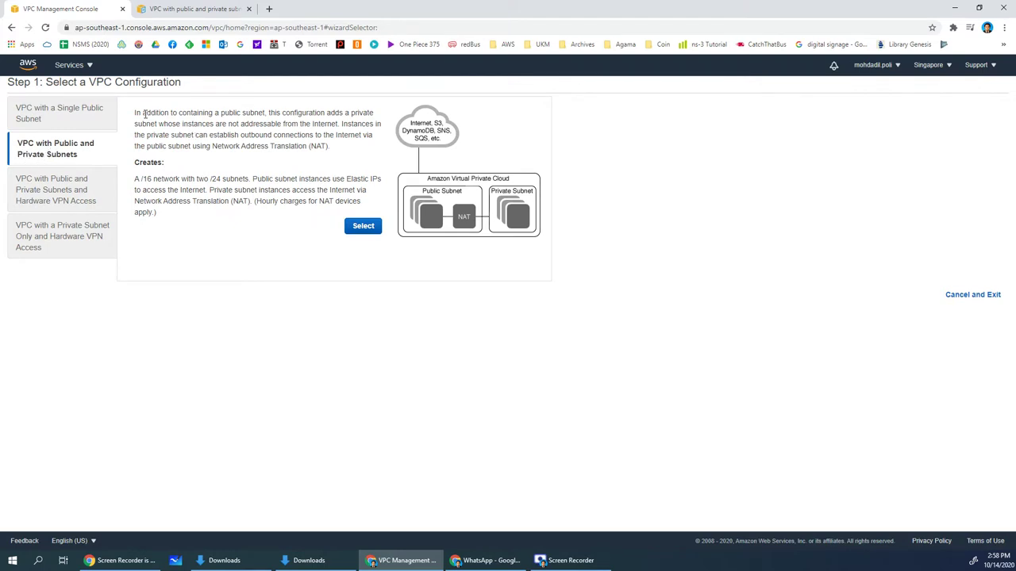
{"action": "left_click_drag", "start_coordinate": [143, 113], "coordinate": [339, 150]}
{"action": "left_click", "coordinate": [338, 150]}
Select 'VPC with Public and Private Subnets' to reach the Step 2 settings form
{"action": "left_click_drag", "start_coordinate": [141, 180], "coordinate": [321, 203]}
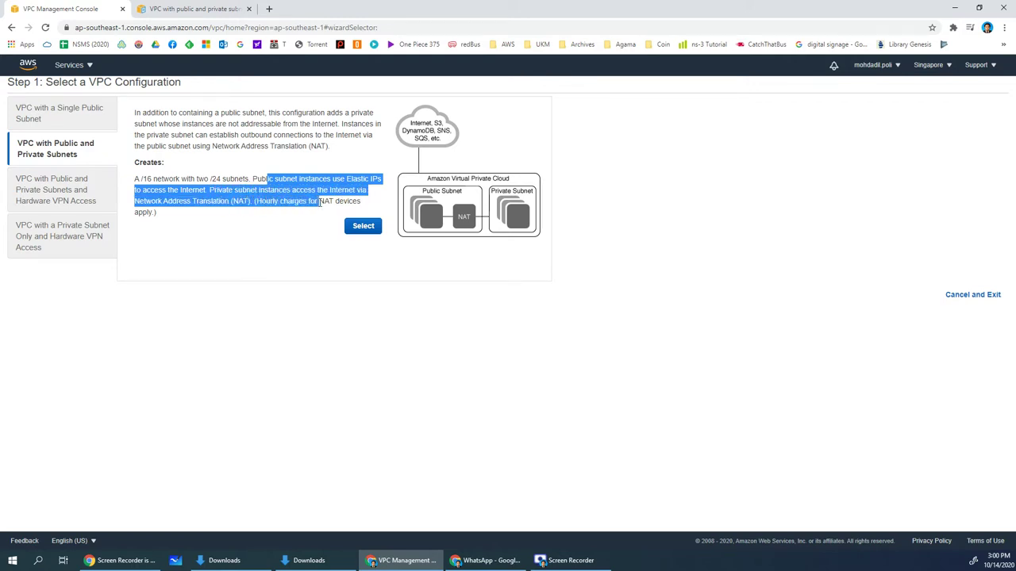
{"action": "left_click", "coordinate": [304, 199]}
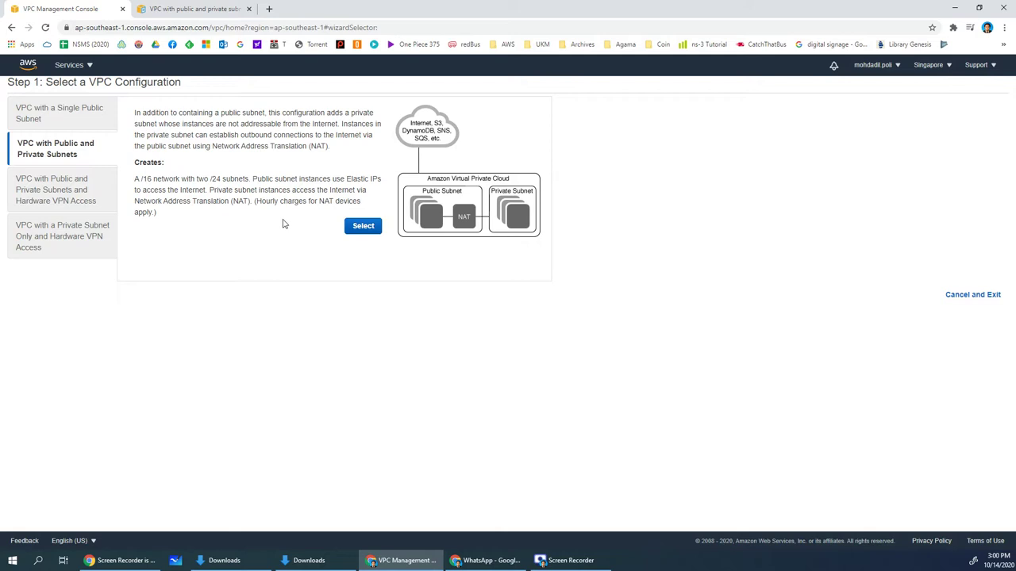
{"action": "left_click", "coordinate": [348, 229]}
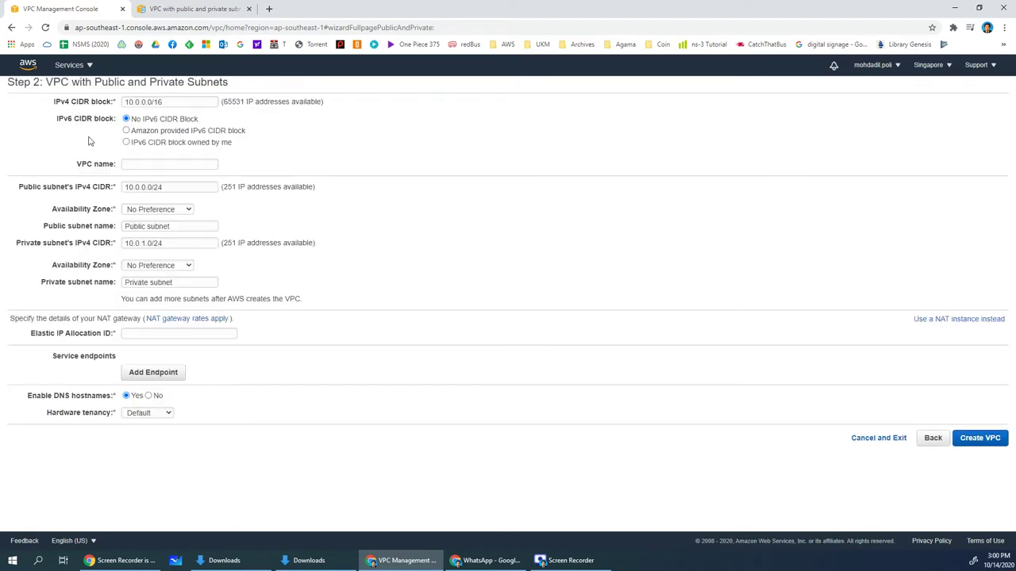
Set the VPC's IPv4 CIDR to 192.168.0.0/24 and name it 'My VPC 2 Subnet'
{"action": "triple_click", "coordinate": [138, 101]}
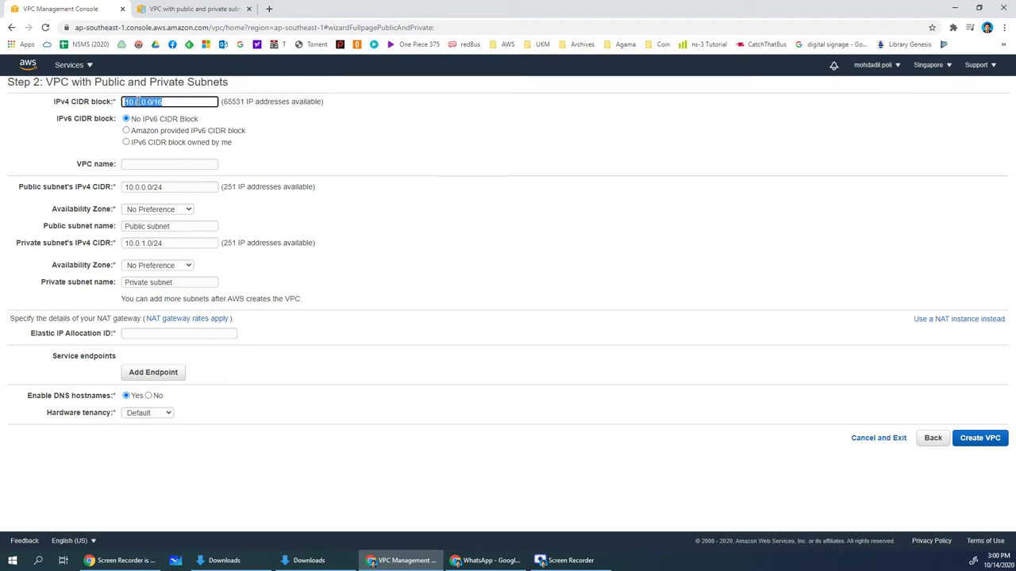
{"action": "type", "text": "192.168.0.0/24"}
{"action": "left_click", "coordinate": [150, 163]}
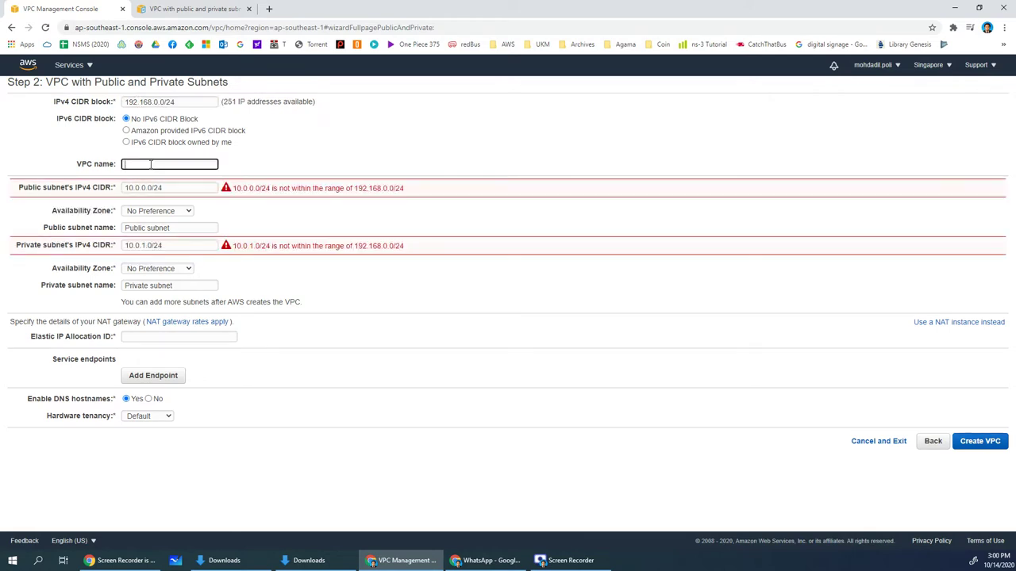
{"action": "type", "text": "My VPC 2 Subnet"}
Set the public subnet to 192.168.0.0/25 and the private subnet to 192.168.0.128/25
{"action": "left_click", "coordinate": [144, 188]}
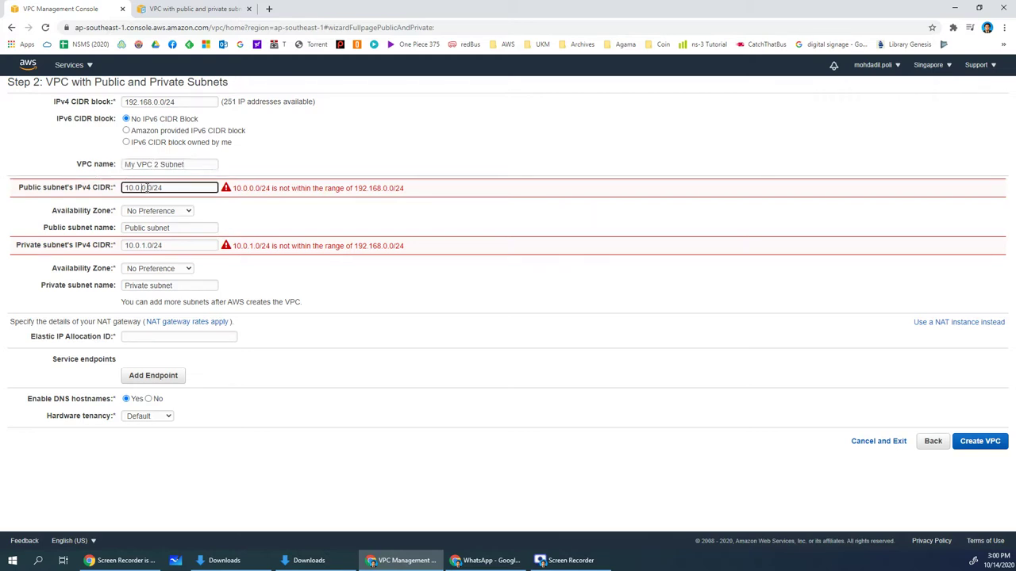
{"action": "left_click_drag", "start_coordinate": [171, 189], "coordinate": [87, 194]}
{"action": "type", "text": "192.168.0.0"}
{"action": "triple_click", "coordinate": [136, 246]}
{"action": "type", "text": "19"}
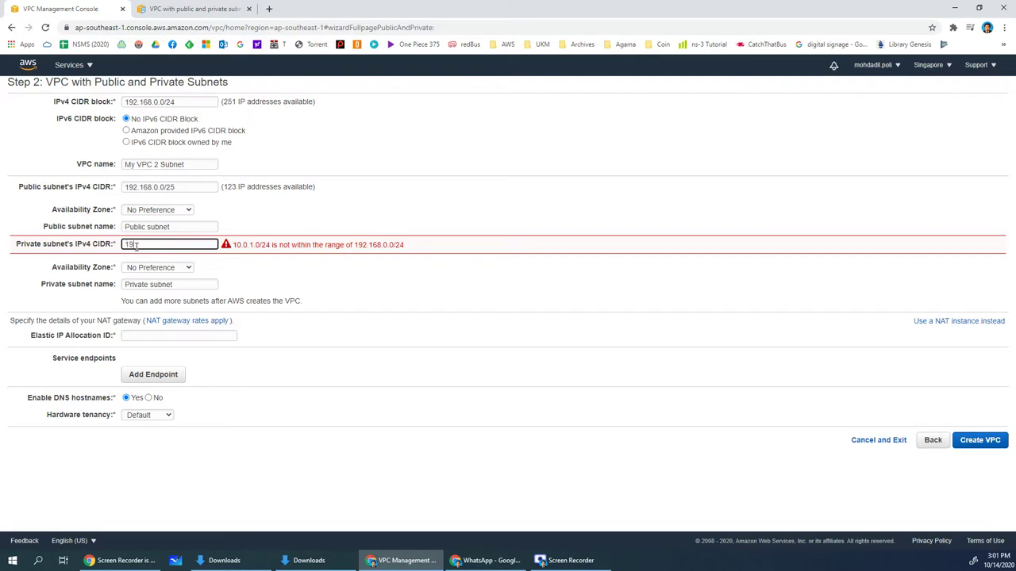
{"action": "type", "text": "2.168.0.128/25"}
{"action": "left_click", "coordinate": [83, 238]}
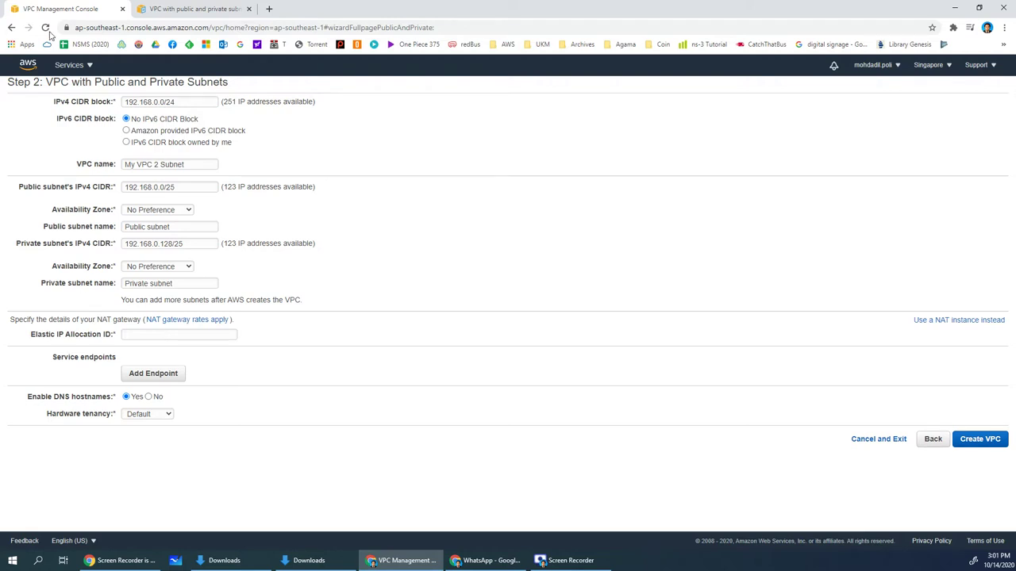
{"action": "left_click", "coordinate": [202, 13]}
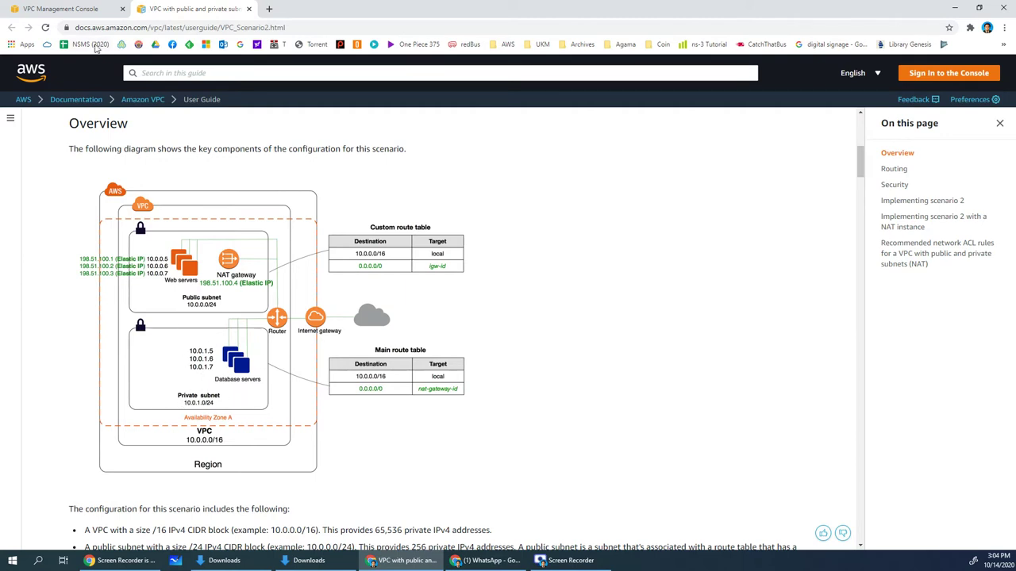
Return to the Step 2 wizard form, whose Elastic IP Allocation ID is still empty
{"action": "left_click", "coordinate": [85, 16]}
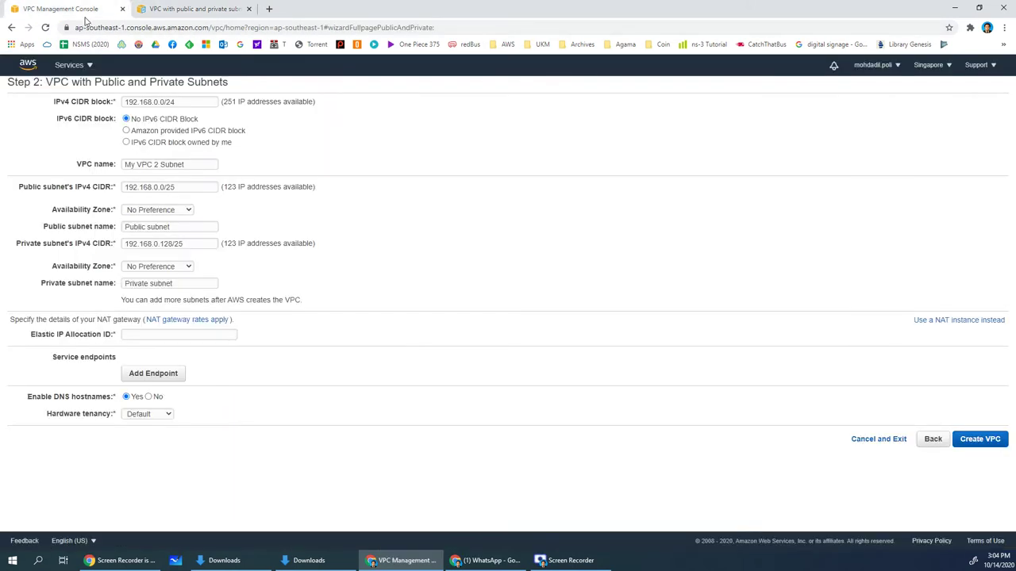
Check the wizard's Elastic IP Allocation ID field and find no allocation available
{"action": "left_click", "coordinate": [156, 334]}
{"action": "left_click", "coordinate": [49, 334]}
{"action": "left_click_drag", "start_coordinate": [35, 335], "coordinate": [136, 319]}
{"action": "left_click", "coordinate": [120, 320]}
{"action": "left_click_drag", "start_coordinate": [113, 336], "coordinate": [117, 335]}
{"action": "left_click_drag", "start_coordinate": [66, 334], "coordinate": [110, 334]}
{"action": "left_click", "coordinate": [97, 334]}
In a new tab, allocate Elastic IP 54.255.90.203 from Amazon's pool
{"action": "middle_click", "coordinate": [30, 68]}
{"action": "left_click", "coordinate": [179, 12]}
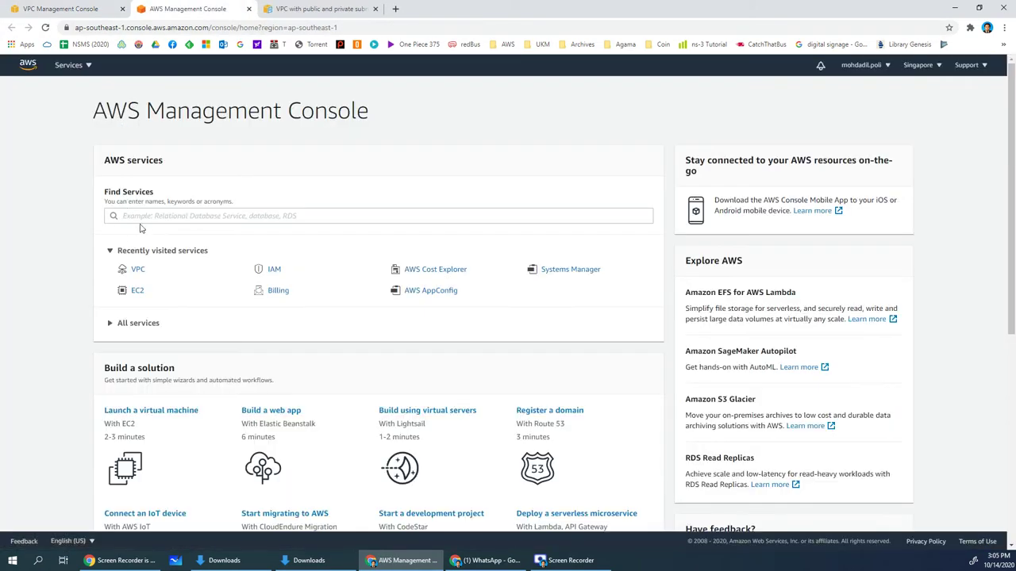
{"action": "left_click", "coordinate": [138, 270]}
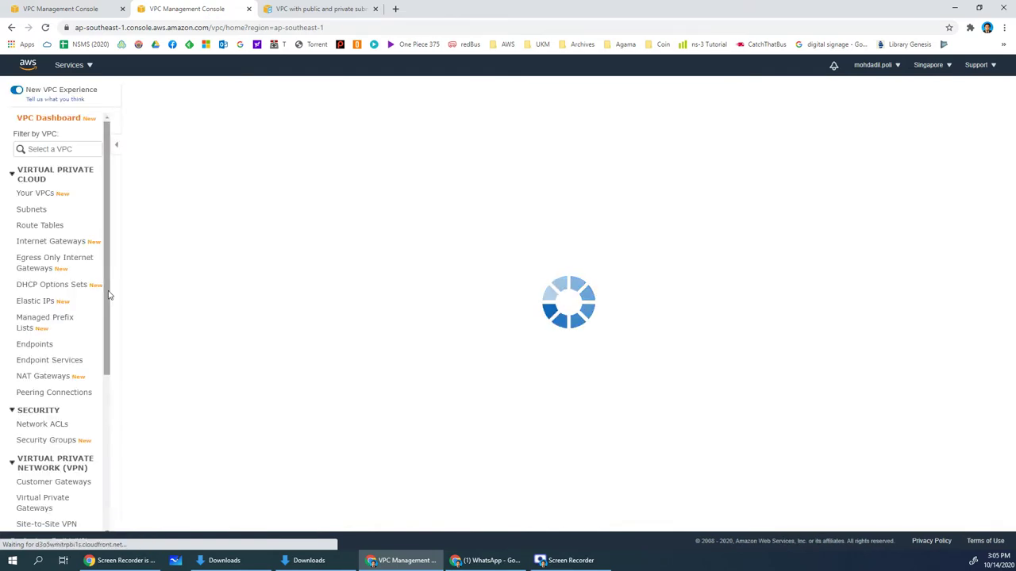
{"action": "scroll", "coordinate": [73, 340], "scroll_direction": "down", "scroll_amount": 3}
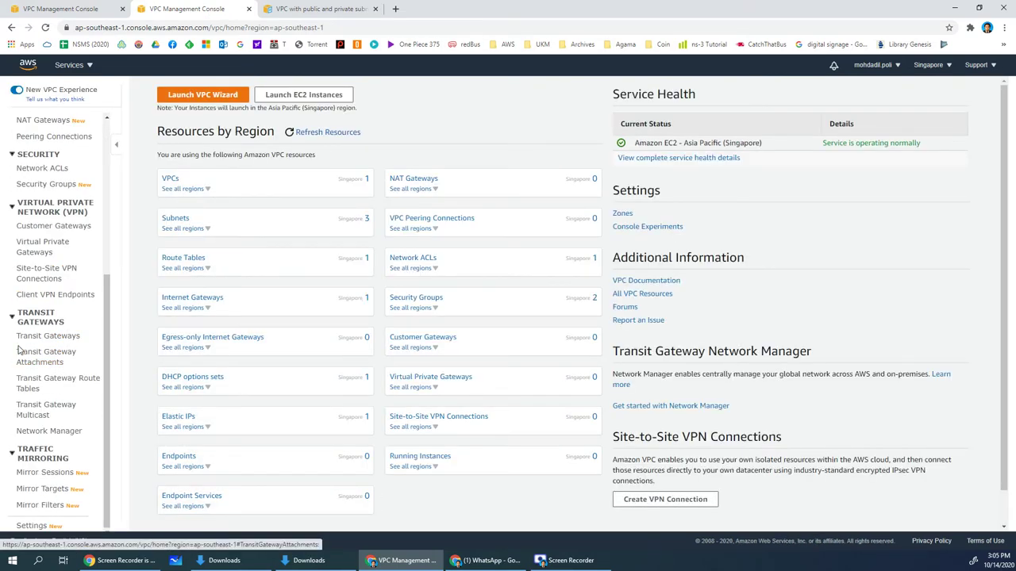
{"action": "scroll", "coordinate": [32, 334], "scroll_direction": "up", "scroll_amount": 3}
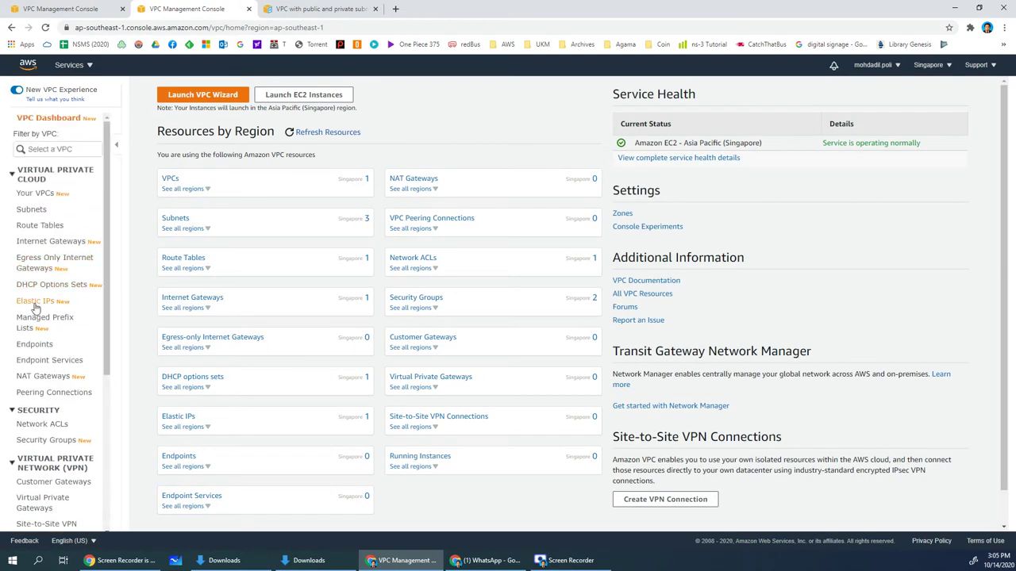
{"action": "left_click", "coordinate": [34, 306]}
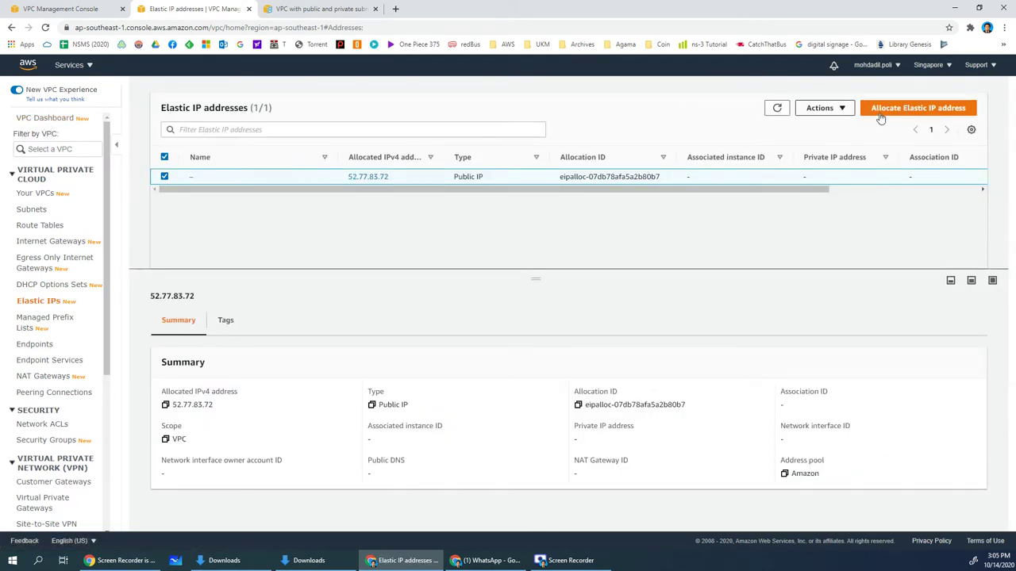
{"action": "left_click", "coordinate": [930, 111]}
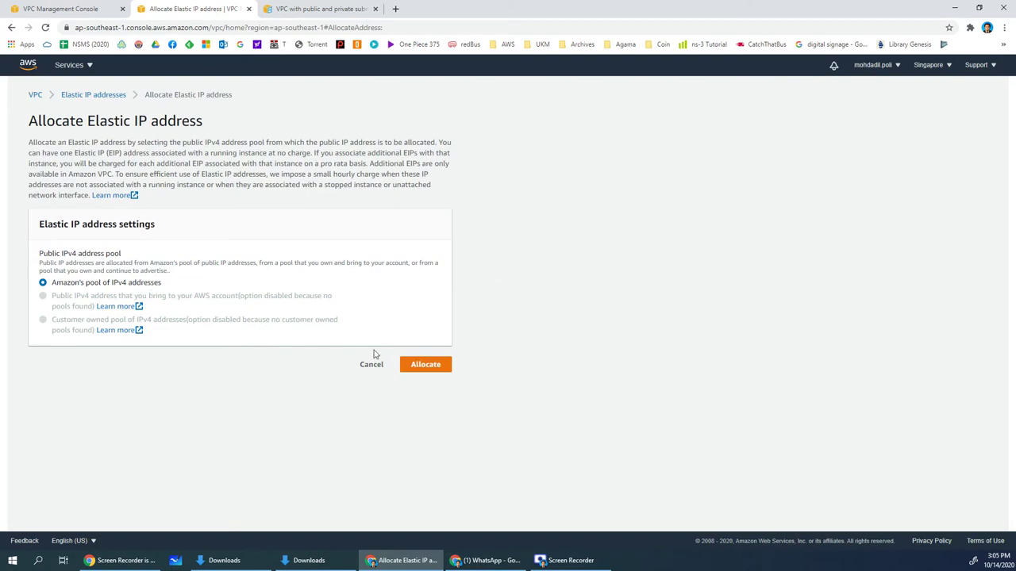
{"action": "left_click", "coordinate": [427, 366]}
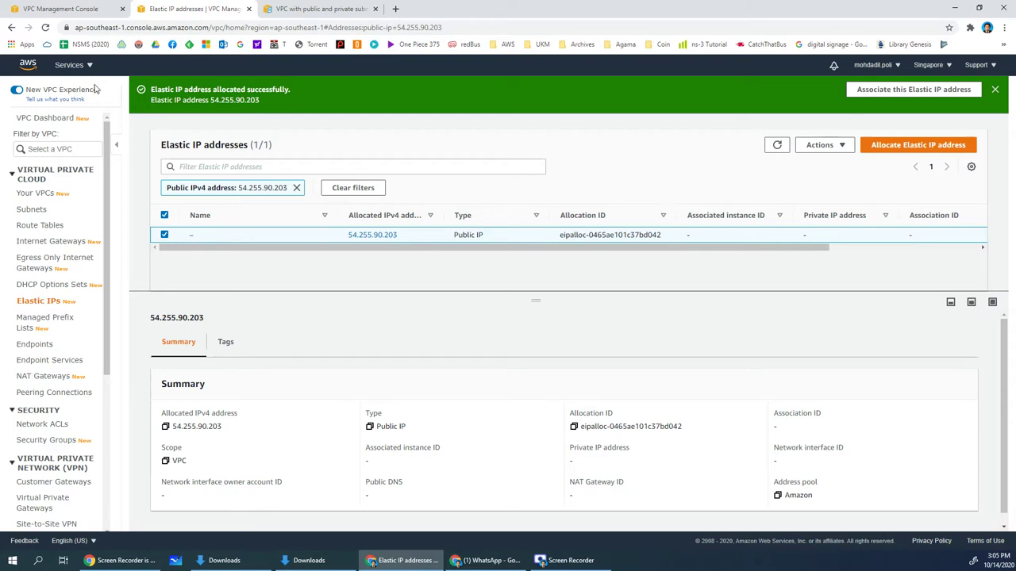
{"action": "left_click", "coordinate": [46, 28]}
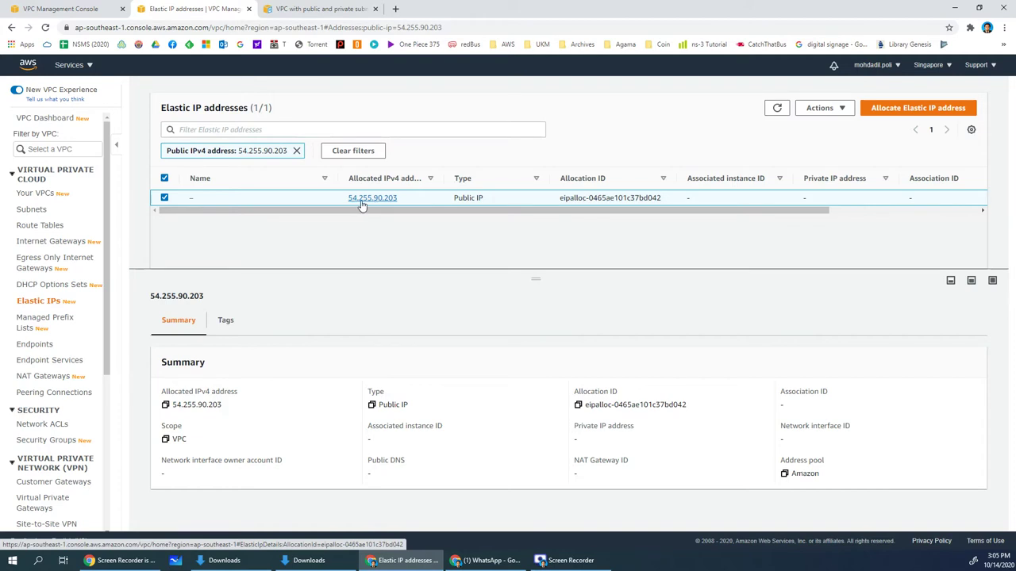
Choose allocation eipalloc-0465ae101c37bd042 for the NAT gateway and create the VPC
{"action": "left_click", "coordinate": [70, 10]}
{"action": "left_click", "coordinate": [198, 334]}
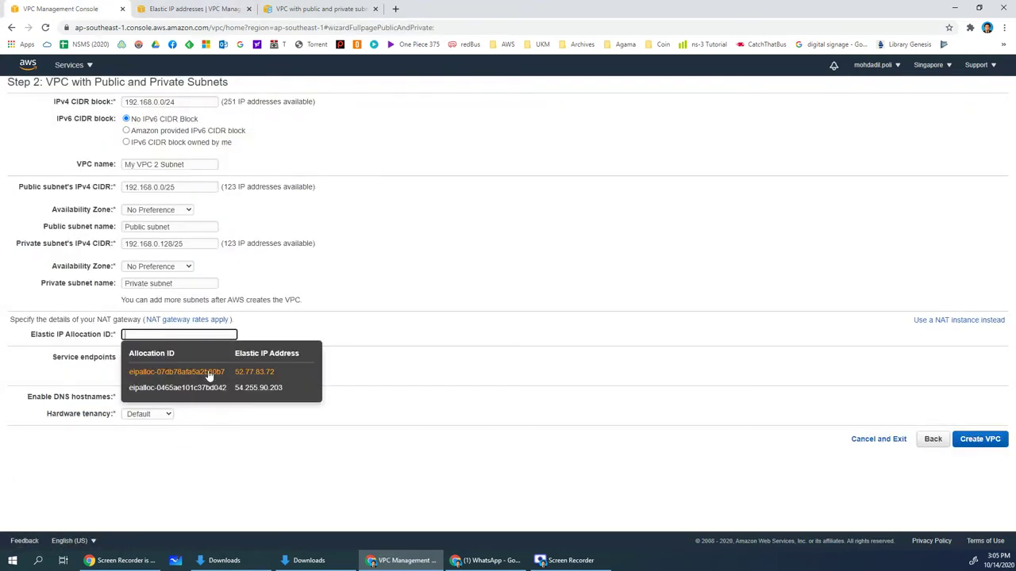
{"action": "left_click", "coordinate": [199, 9]}
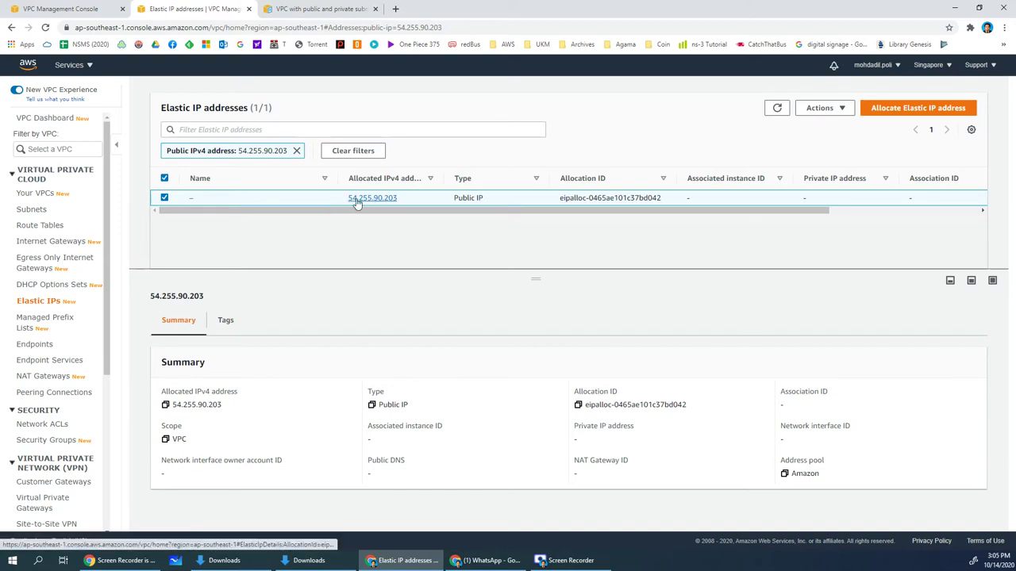
{"action": "left_click", "coordinate": [59, 8]}
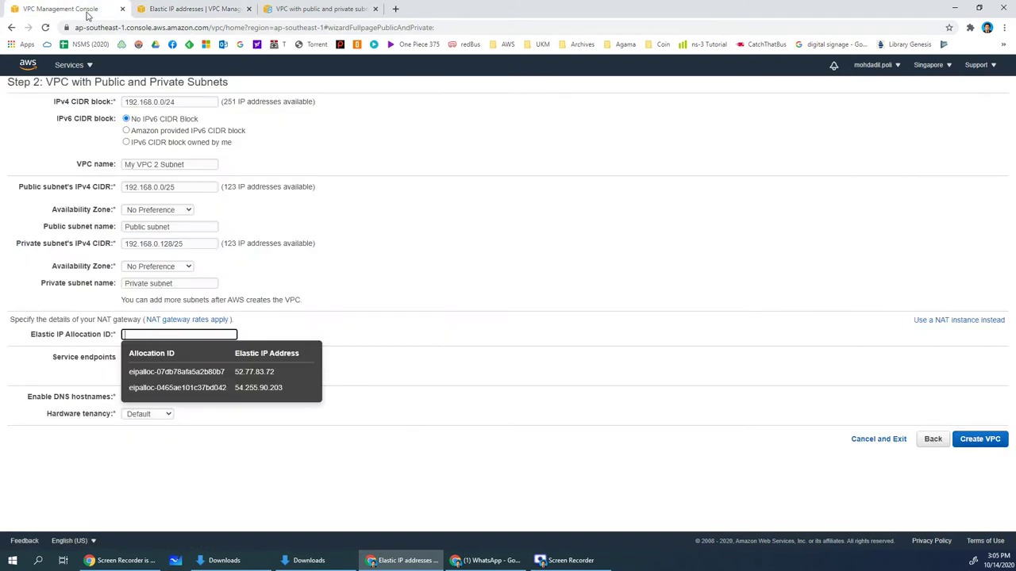
{"action": "left_click", "coordinate": [199, 389]}
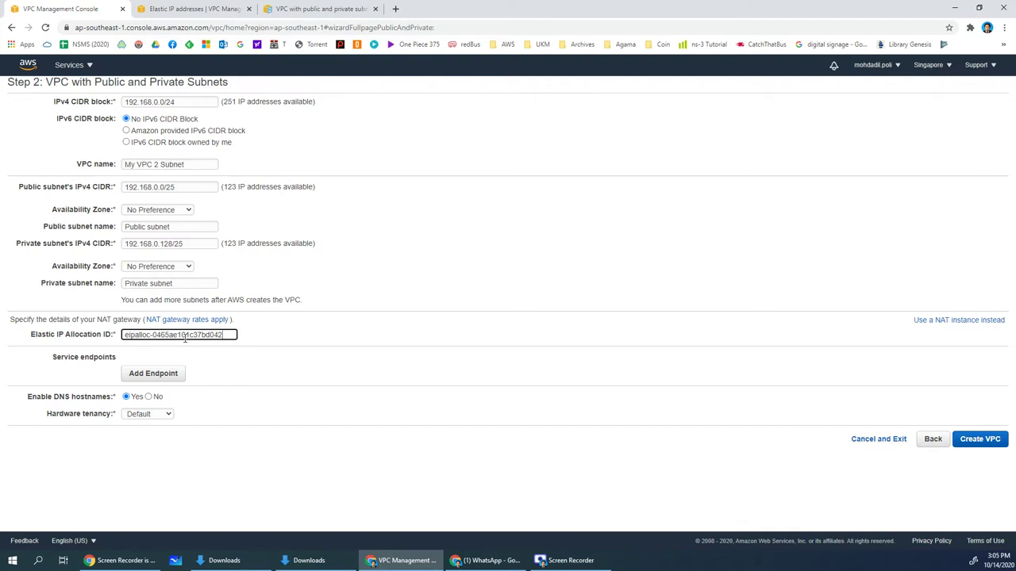
{"action": "left_click", "coordinate": [208, 386]}
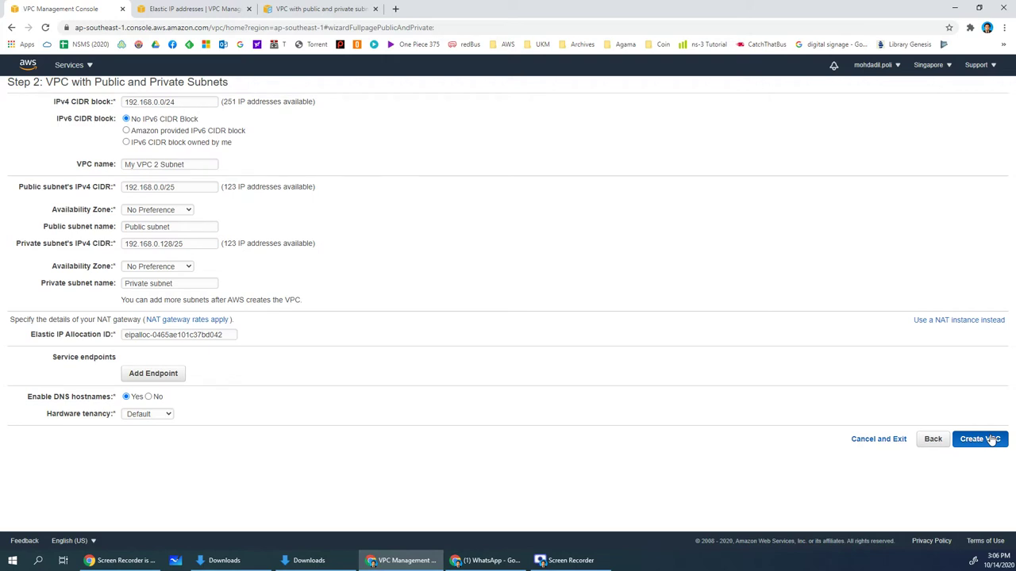
{"action": "left_click", "coordinate": [981, 439]}
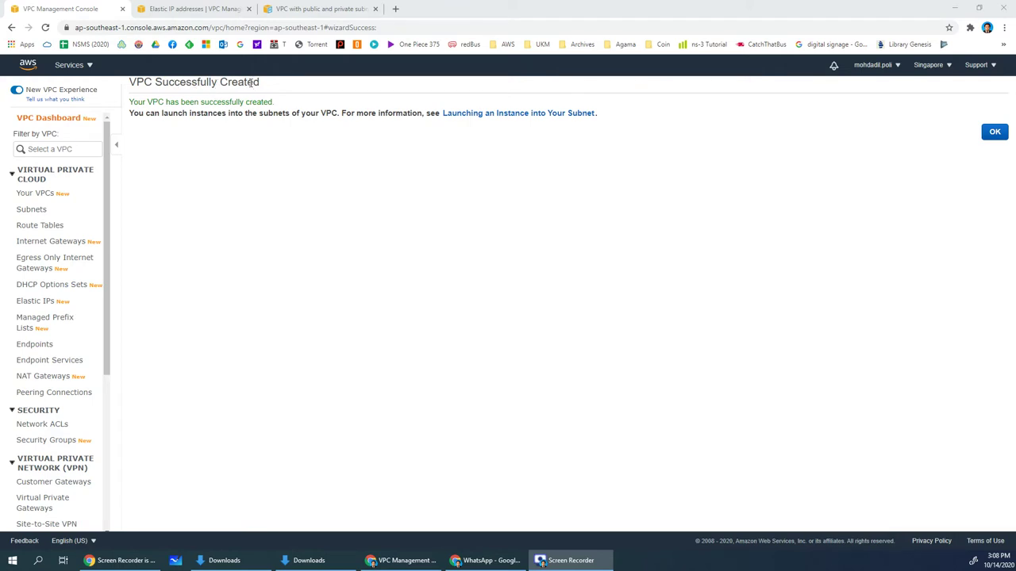
Inspect My VPC 2 Subnet in Your VPCs, then bring up the Subnets list
{"action": "left_click", "coordinate": [994, 132]}
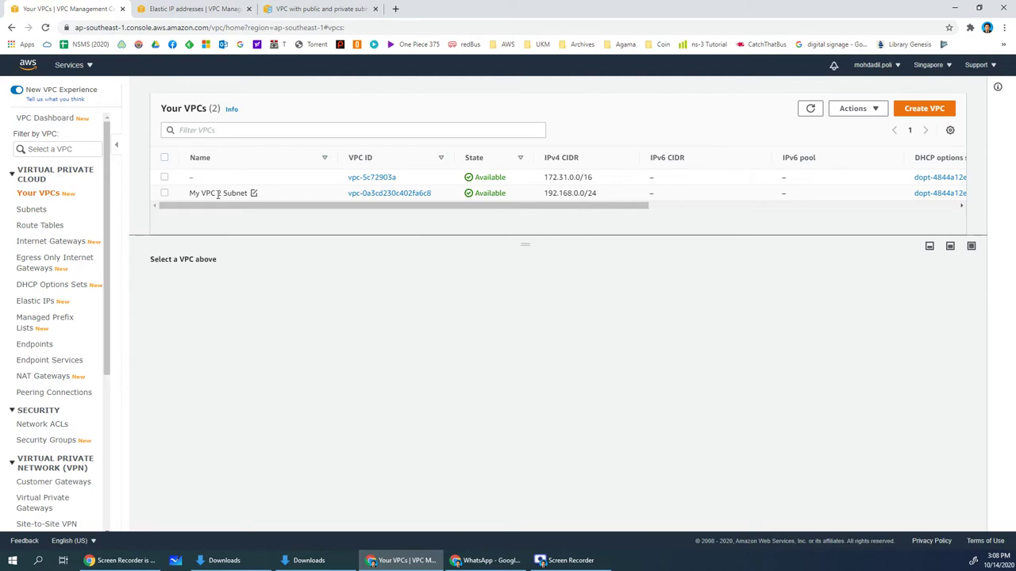
{"action": "left_click", "coordinate": [291, 198]}
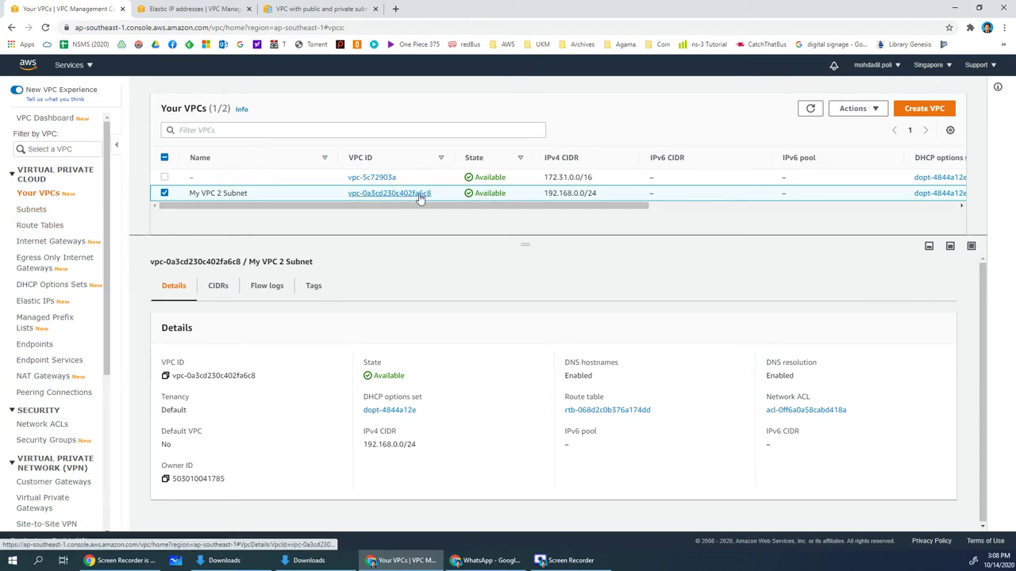
{"action": "left_click", "coordinate": [38, 211]}
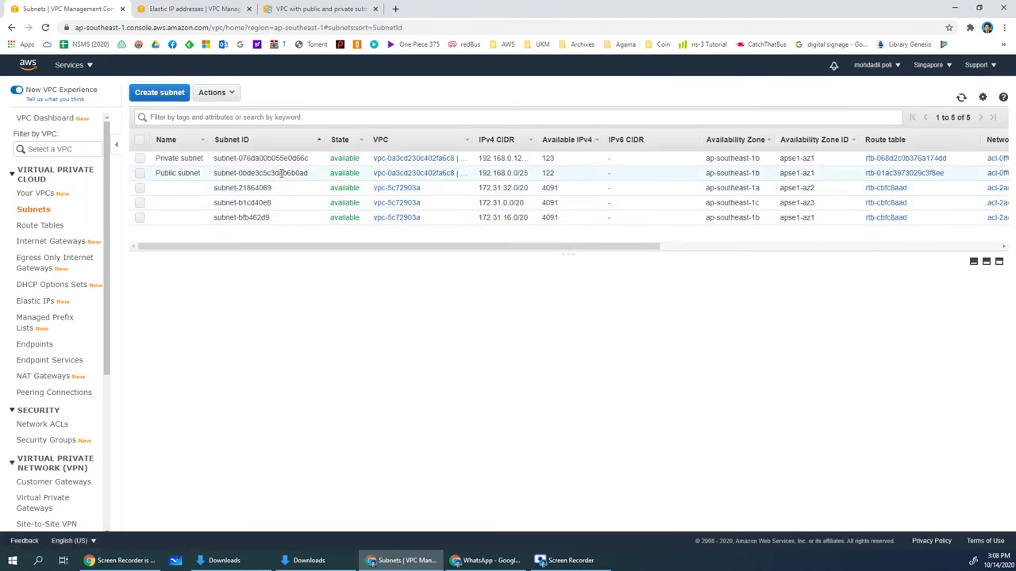
{"action": "left_click_drag", "start_coordinate": [472, 138], "coordinate": [553, 141]}
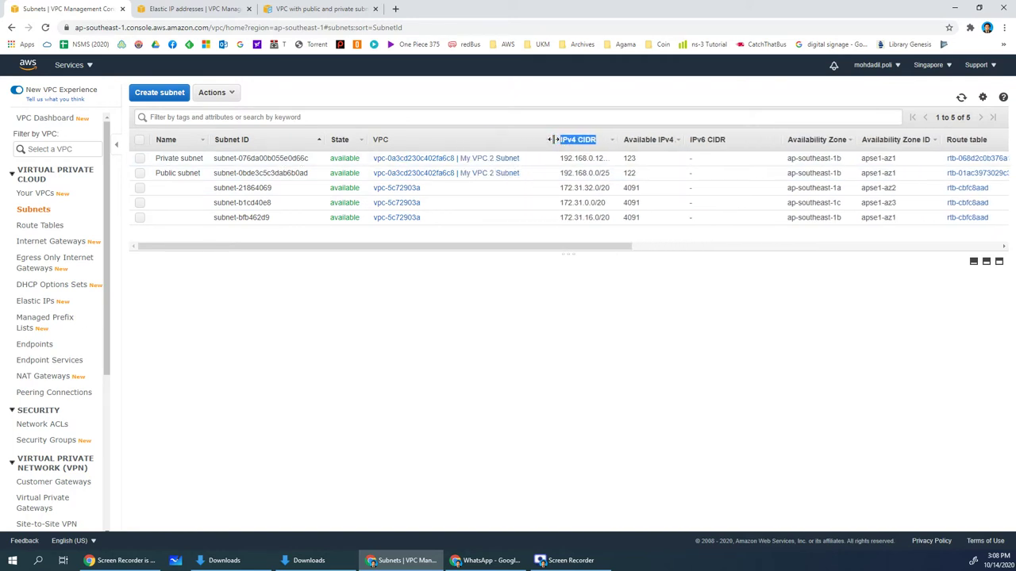
Compare the Private (192.168.0.128/25) and Public (192.168.0.0/25) subnet details
{"action": "left_click", "coordinate": [180, 158]}
{"action": "left_click", "coordinate": [180, 170]}
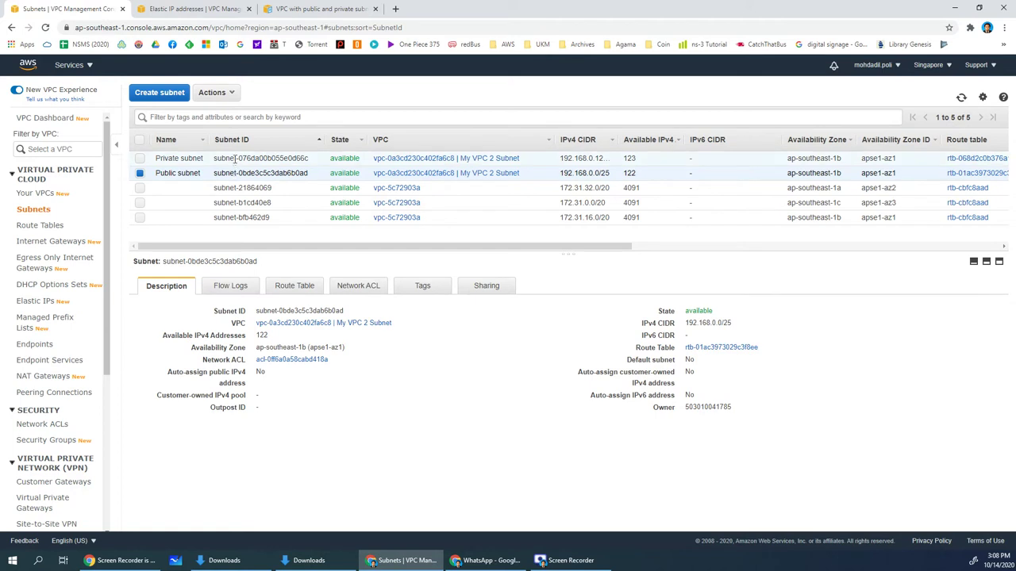
{"action": "left_click", "coordinate": [234, 159]}
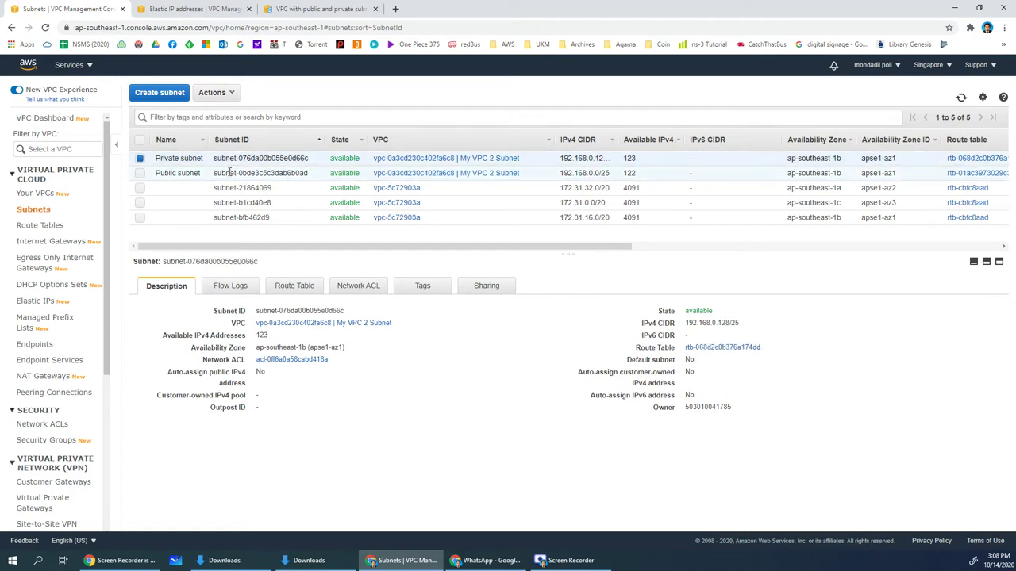
{"action": "left_click", "coordinate": [231, 172]}
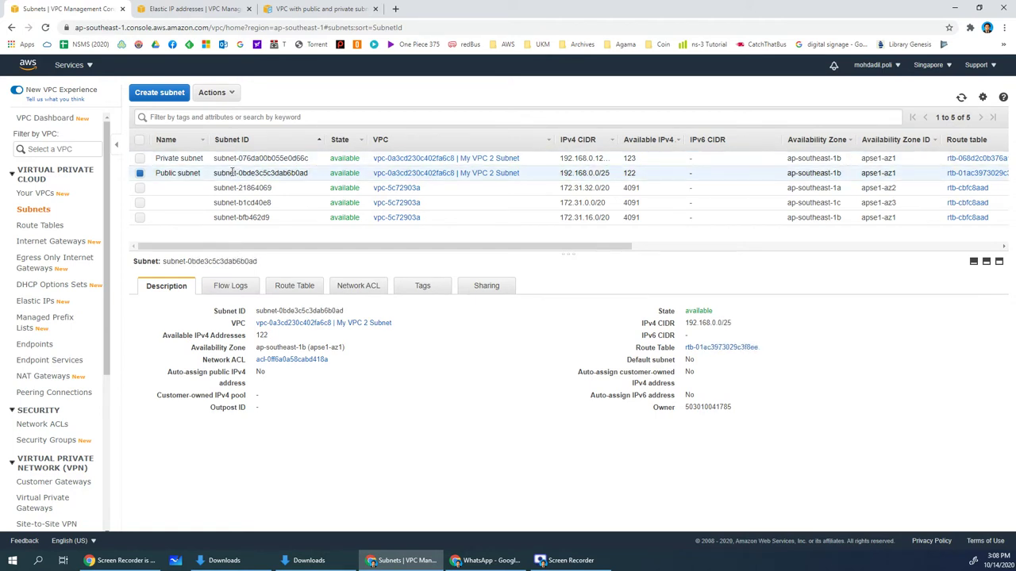
{"action": "left_click", "coordinate": [234, 158]}
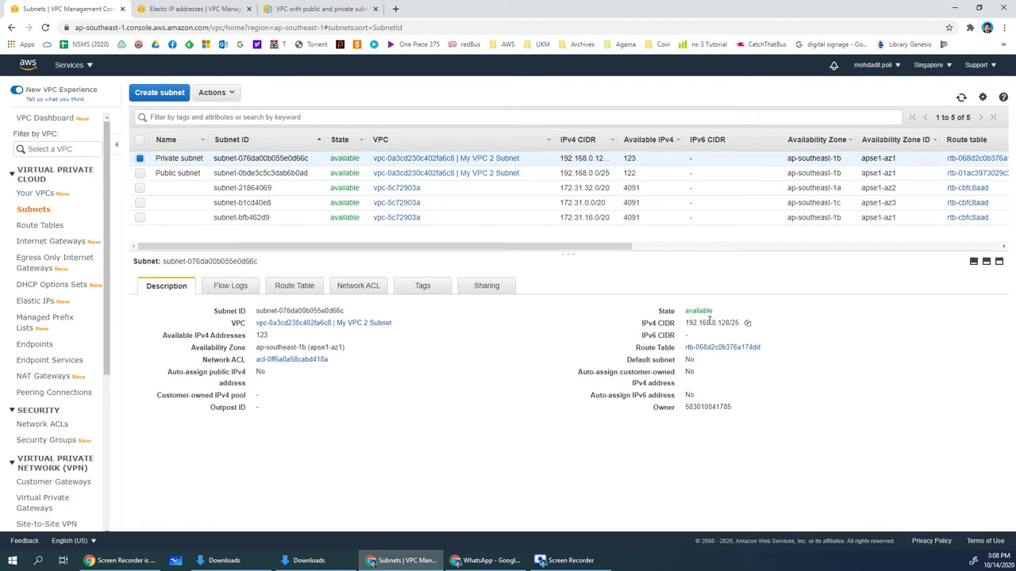
{"action": "left_click_drag", "start_coordinate": [712, 323], "coordinate": [730, 323]}
{"action": "left_click", "coordinate": [266, 173]}
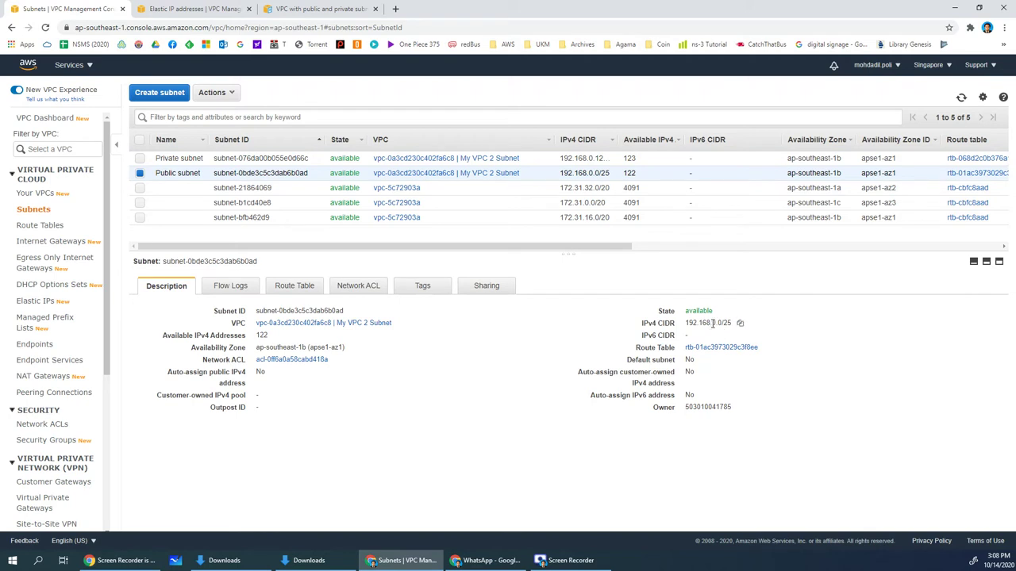
{"action": "left_click_drag", "start_coordinate": [712, 323], "coordinate": [724, 324]}
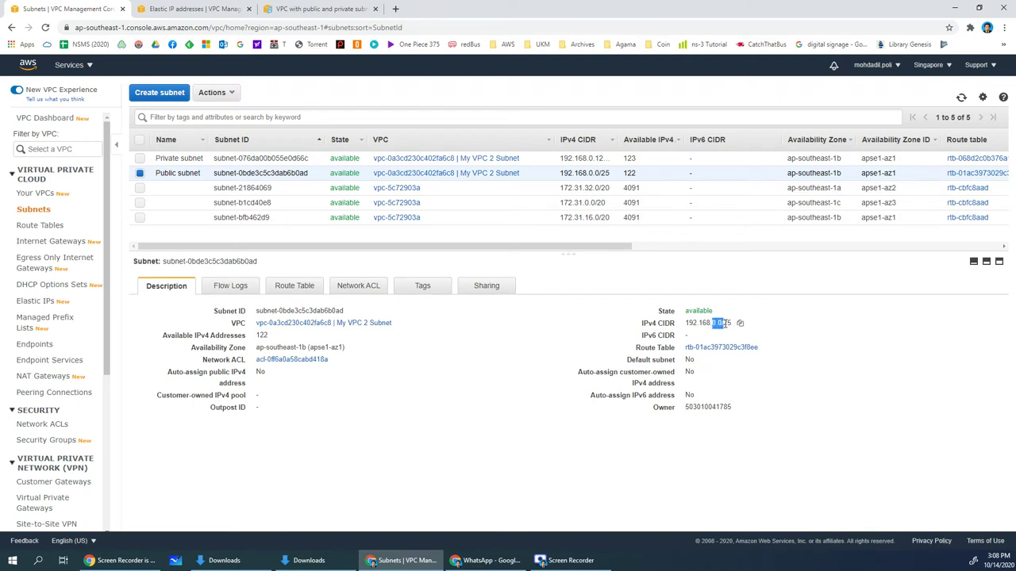
{"action": "left_click", "coordinate": [231, 173]}
Enable auto-assign public IPv4 addresses on the Public subnet 192.168.0.0/25
{"action": "right_click", "coordinate": [226, 173]}
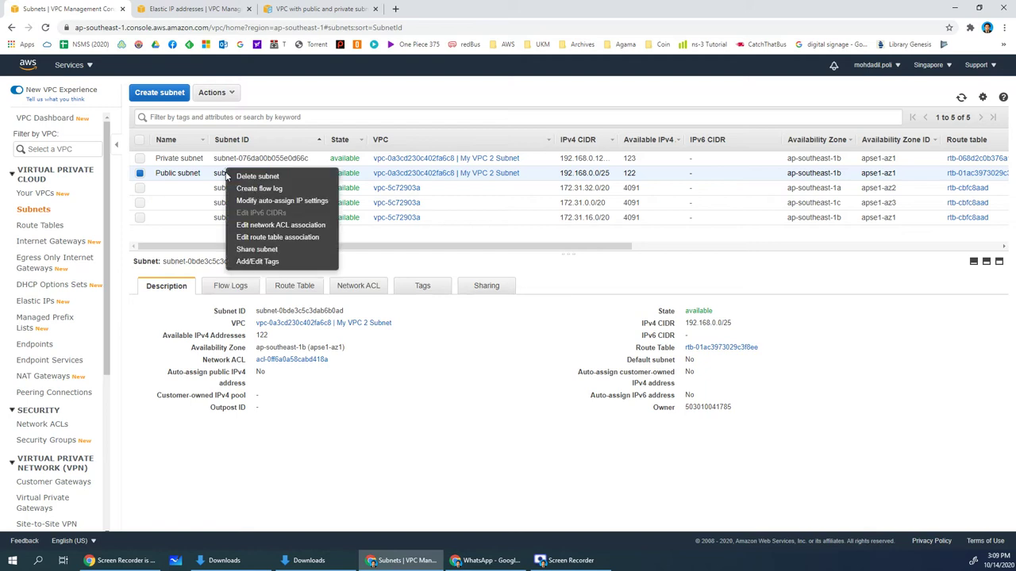
{"action": "left_click", "coordinate": [259, 204]}
{"action": "left_click", "coordinate": [181, 187]}
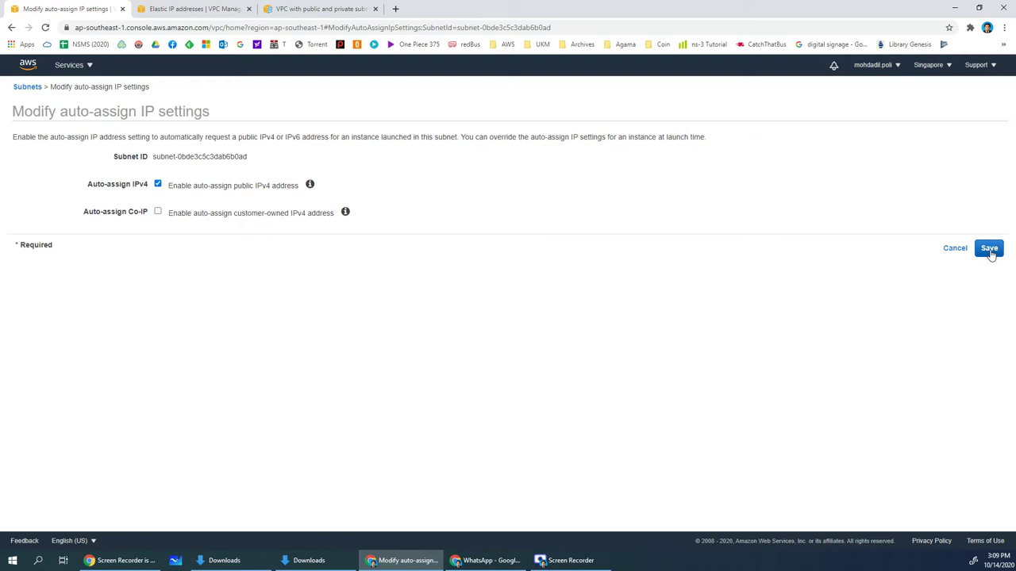
{"action": "left_click", "coordinate": [989, 249]}
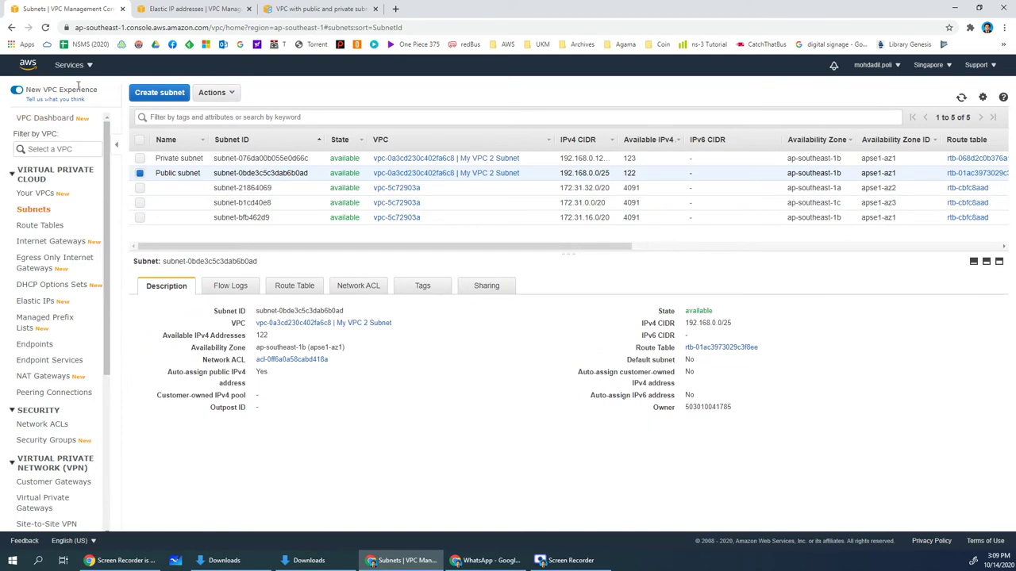
Begin an EC2 instance launch using the Amazon Linux 2 AMI and t2.micro type
{"action": "left_click", "coordinate": [175, 13]}
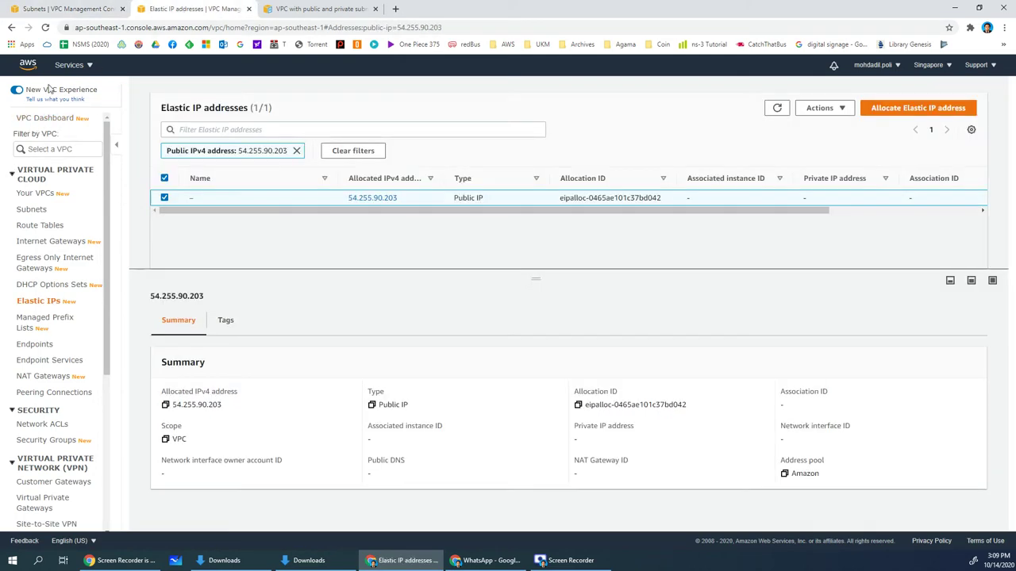
{"action": "left_click", "coordinate": [69, 65]}
{"action": "left_click", "coordinate": [64, 200]}
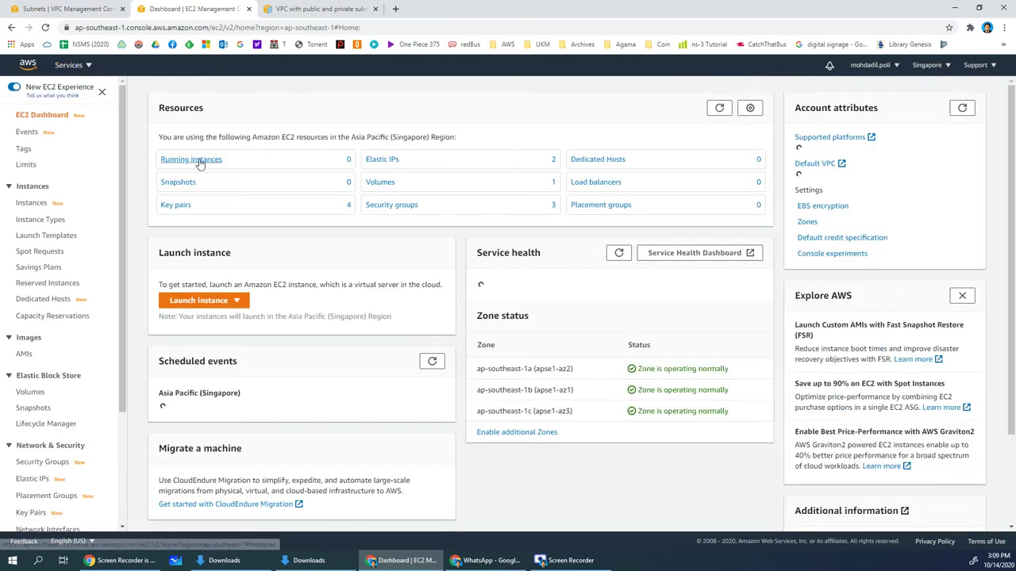
{"action": "left_click", "coordinate": [197, 160]}
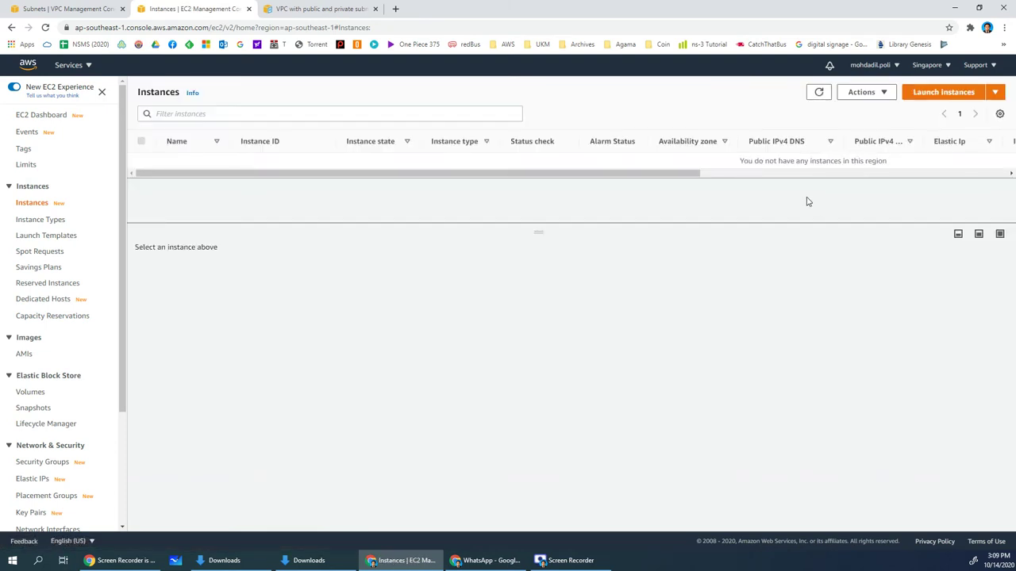
{"action": "left_click", "coordinate": [938, 95]}
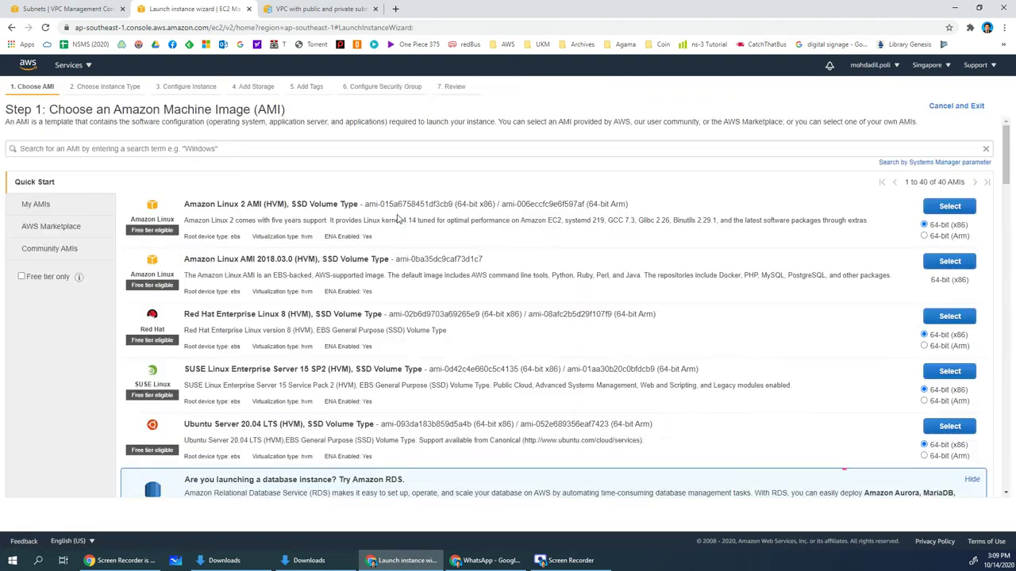
{"action": "left_click", "coordinate": [953, 208]}
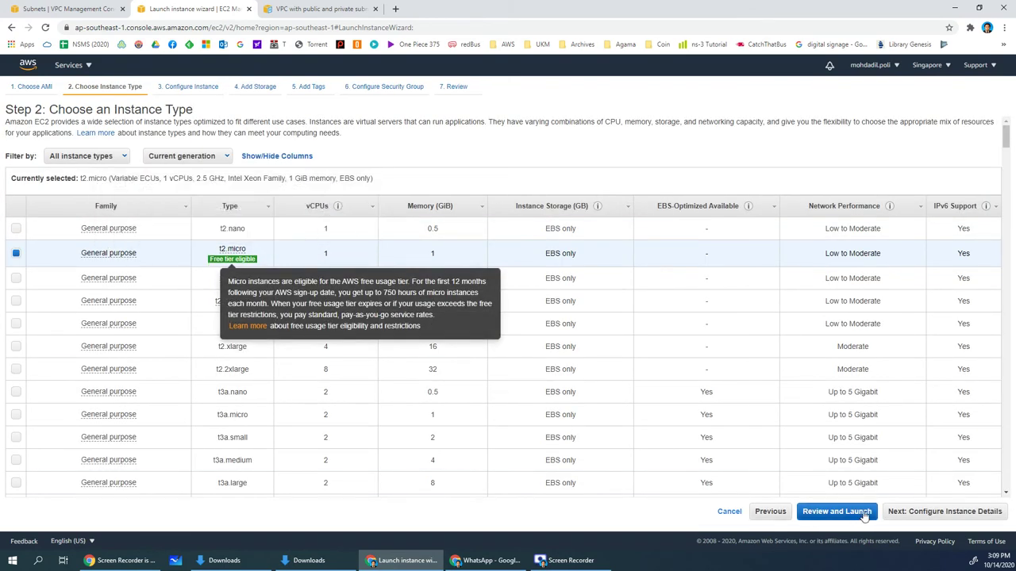
{"action": "left_click", "coordinate": [905, 514]}
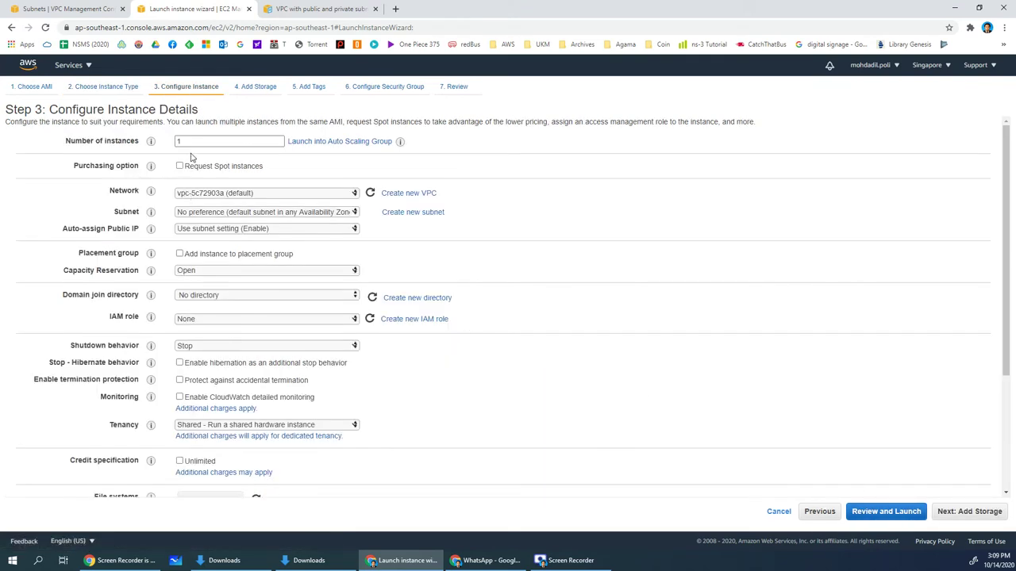
Put the instance in My VPC 2 Subnet's Public subnet, keeping auto-assign public IP as Use subnet setting
{"action": "left_click", "coordinate": [187, 196]}
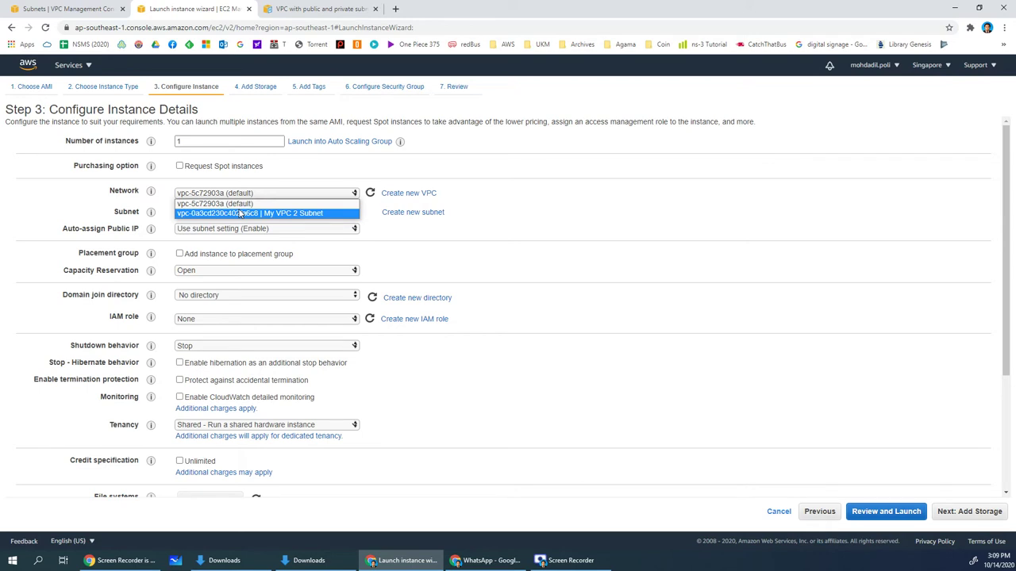
{"action": "left_click", "coordinate": [240, 214]}
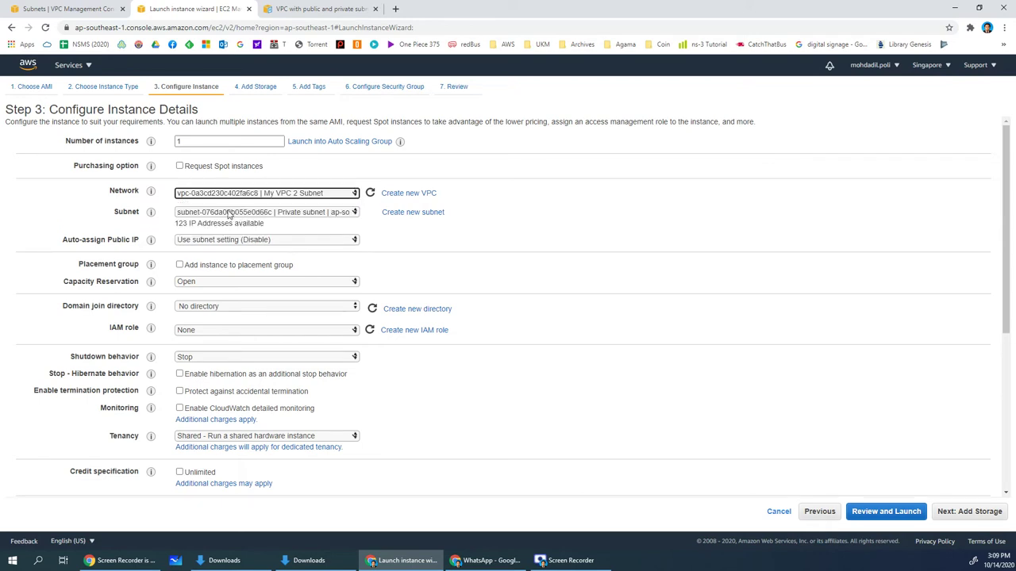
{"action": "left_click", "coordinate": [219, 212]}
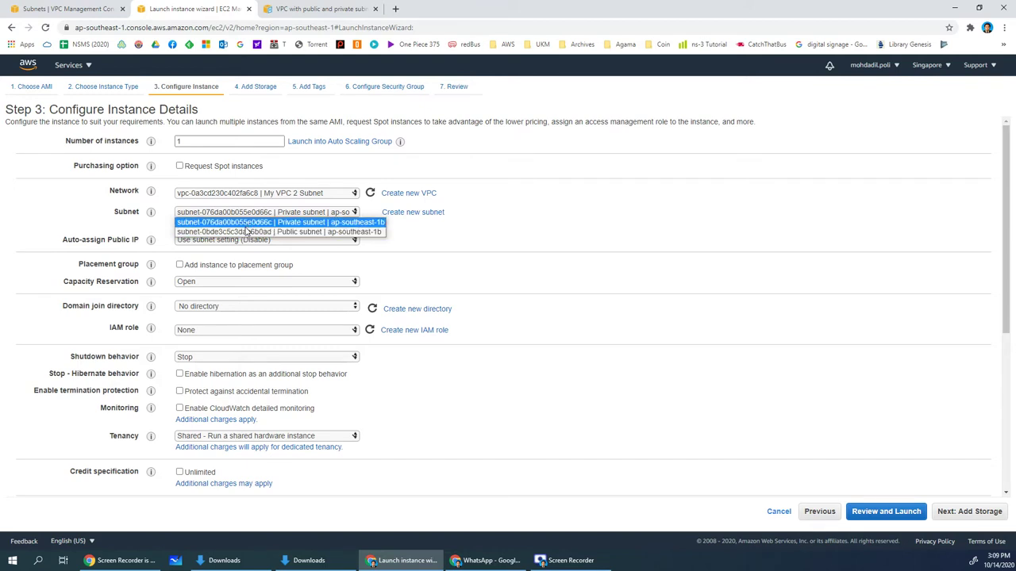
{"action": "left_click", "coordinate": [249, 232]}
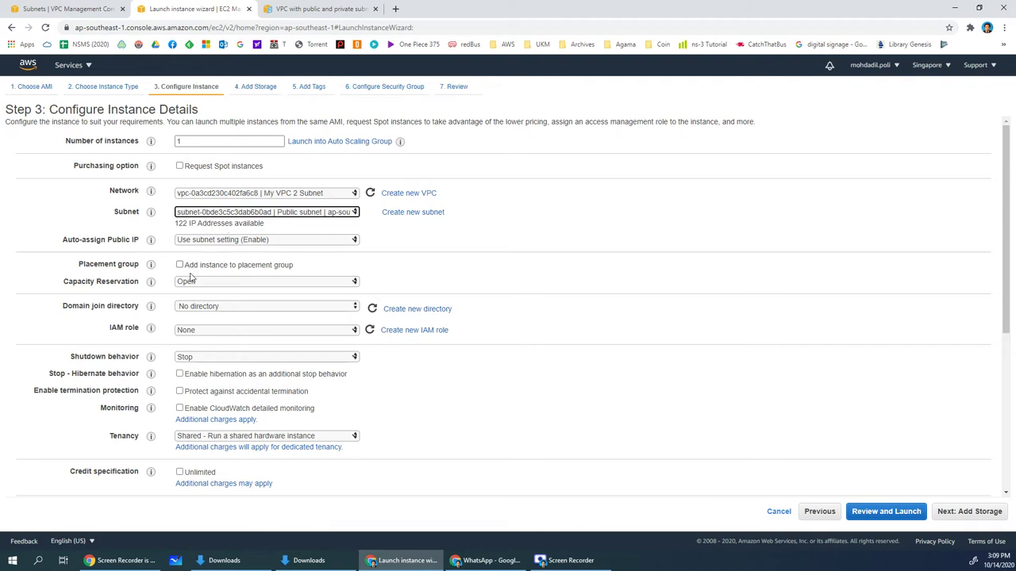
{"action": "left_click", "coordinate": [248, 218]}
{"action": "left_click", "coordinate": [249, 216]}
{"action": "left_click", "coordinate": [191, 242]}
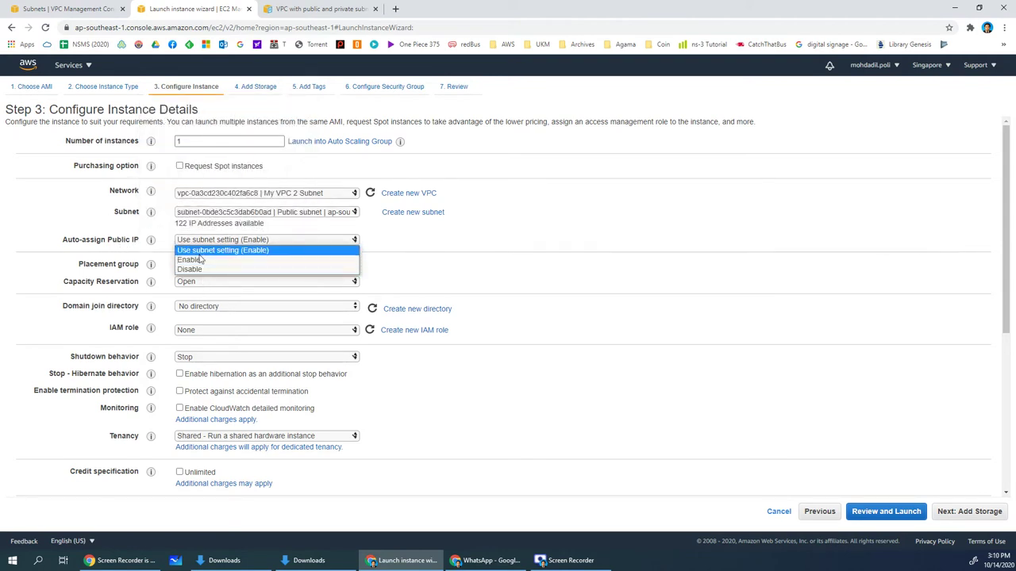
{"action": "left_click", "coordinate": [188, 225]}
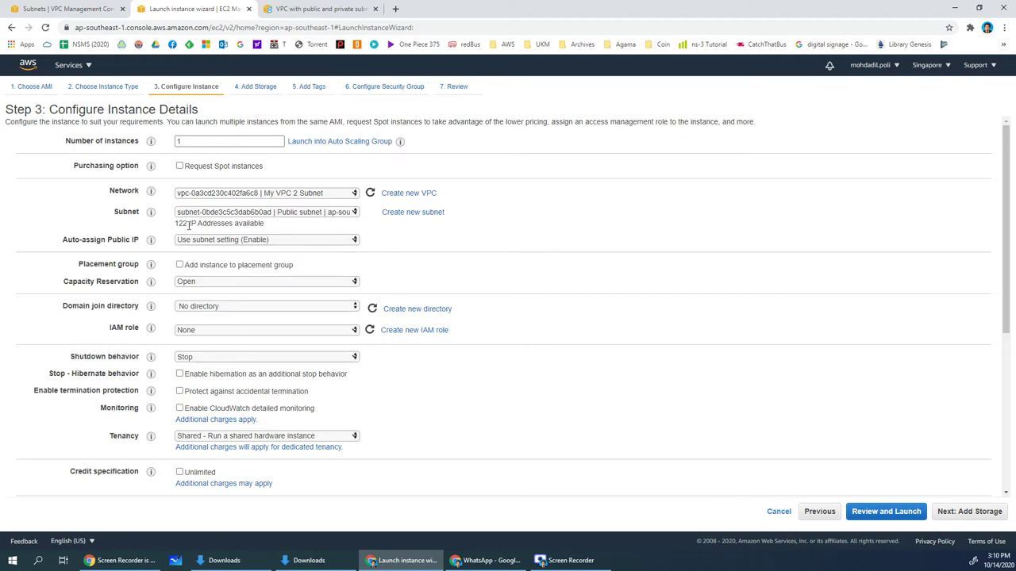
{"action": "scroll", "coordinate": [262, 236], "scroll_direction": "down", "scroll_amount": 3}
{"action": "scroll", "coordinate": [517, 374], "scroll_direction": "up", "scroll_amount": 3}
{"action": "scroll", "coordinate": [937, 484], "scroll_direction": "down", "scroll_amount": 4}
{"action": "left_click", "coordinate": [944, 512]}
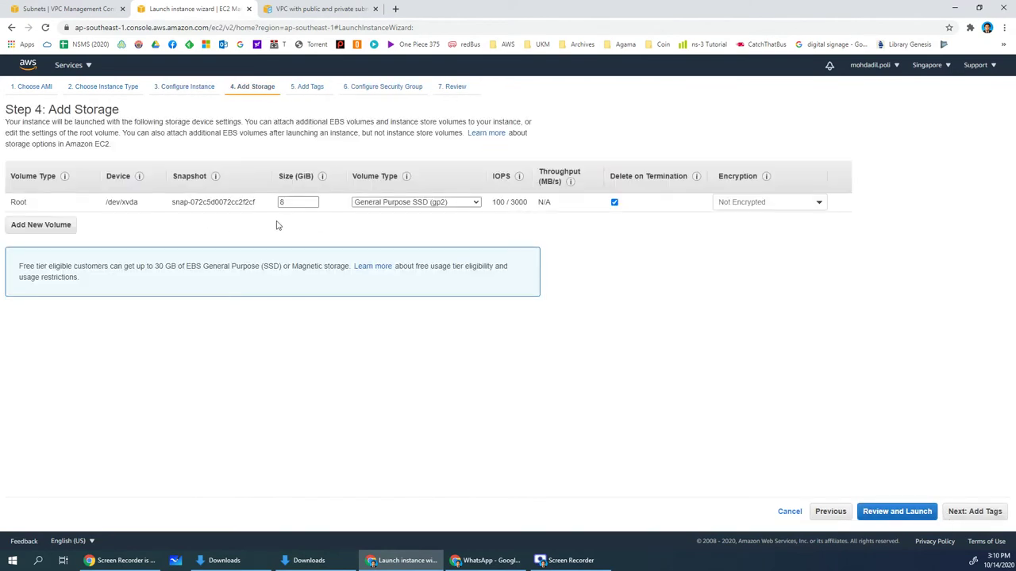
Add a Name tag with value 'EC2 for Public' to the instance
{"action": "left_click", "coordinate": [968, 513]}
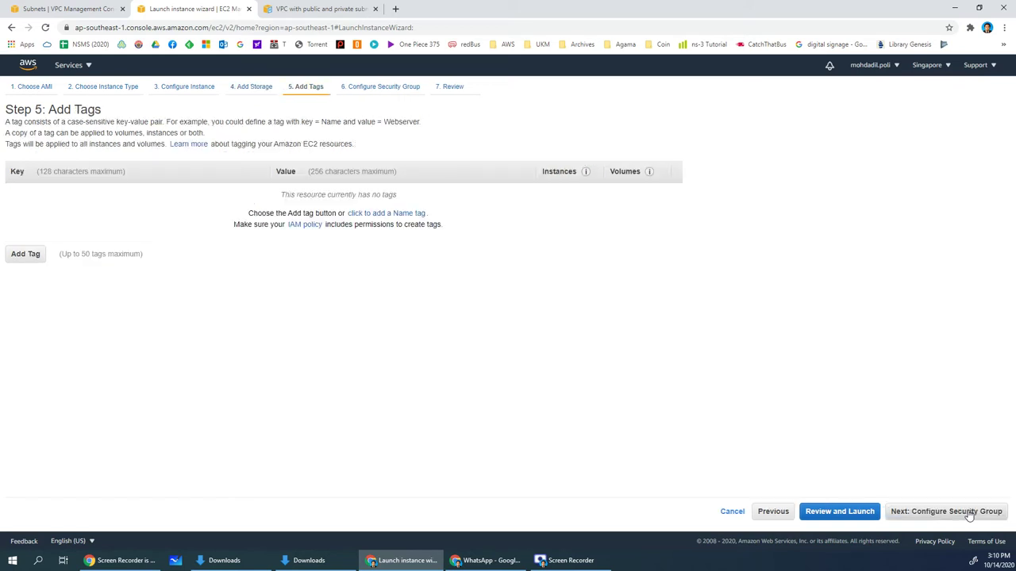
{"action": "left_click", "coordinate": [20, 254]}
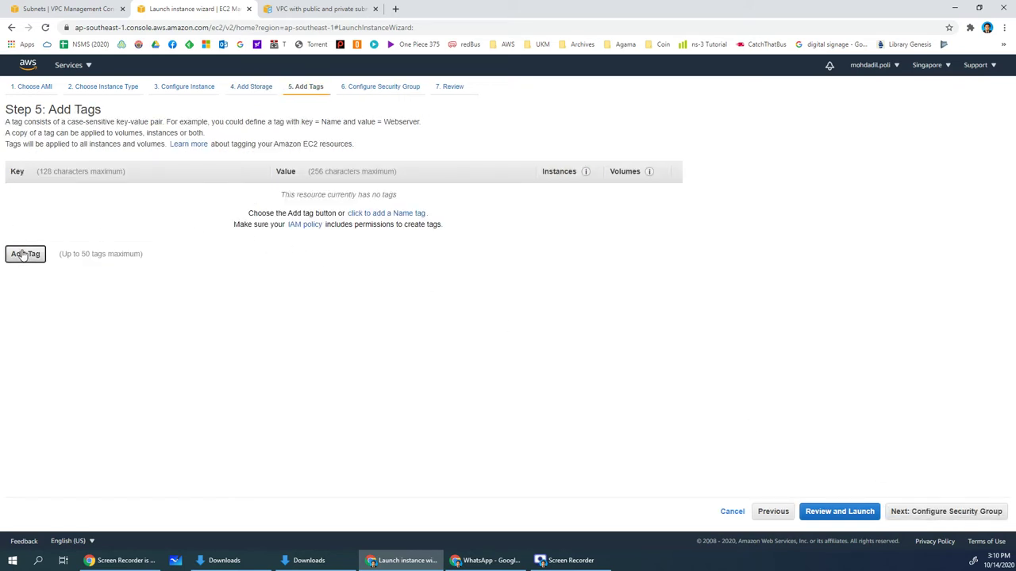
{"action": "type", "text": "Name"}
{"action": "key", "text": "Tab"}
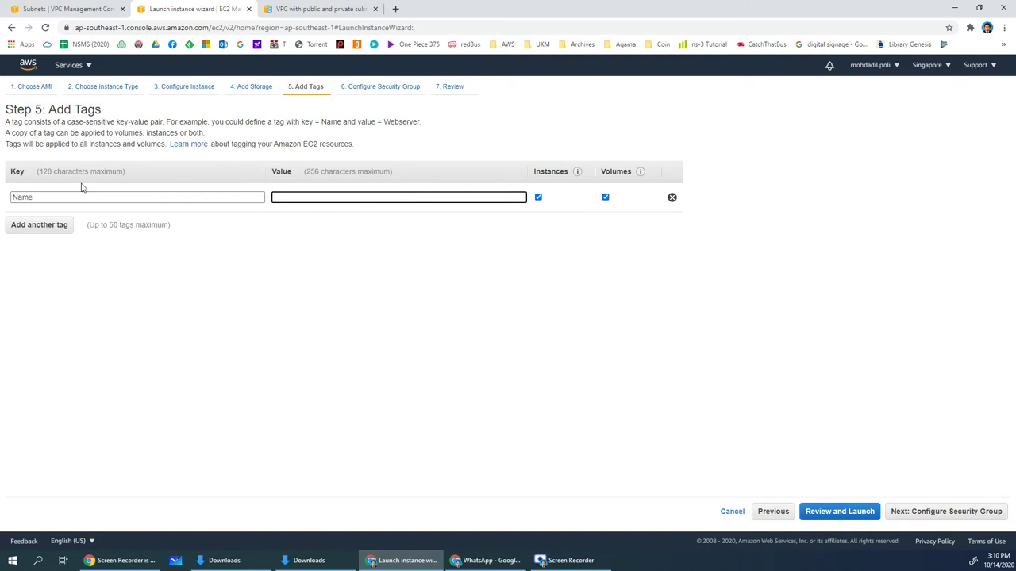
{"action": "type", "text": "EC2 for Public"}
Skip past the security group settings to the launch review and start the launch
{"action": "left_click", "coordinate": [931, 517]}
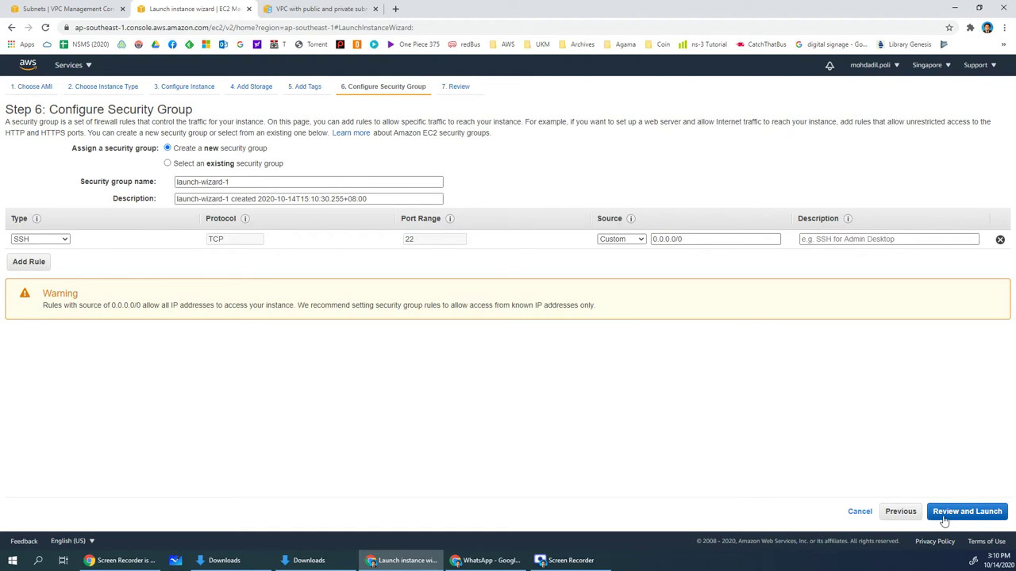
{"action": "left_click", "coordinate": [944, 521]}
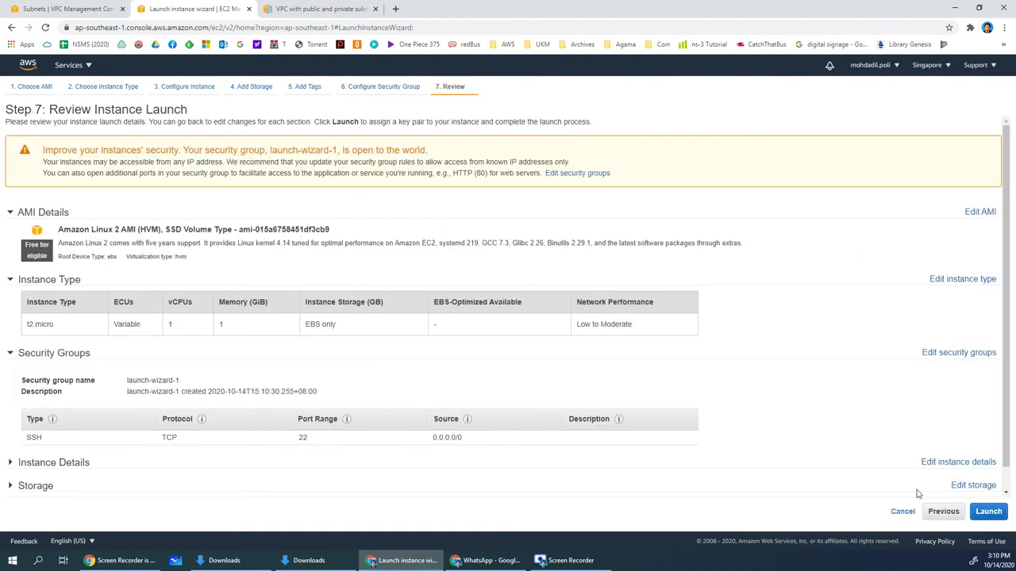
{"action": "left_click", "coordinate": [988, 511]}
Acknowledge the key pair, launch EC2 for Public, check it in Instances, then begin another launch
{"action": "left_click", "coordinate": [373, 358]}
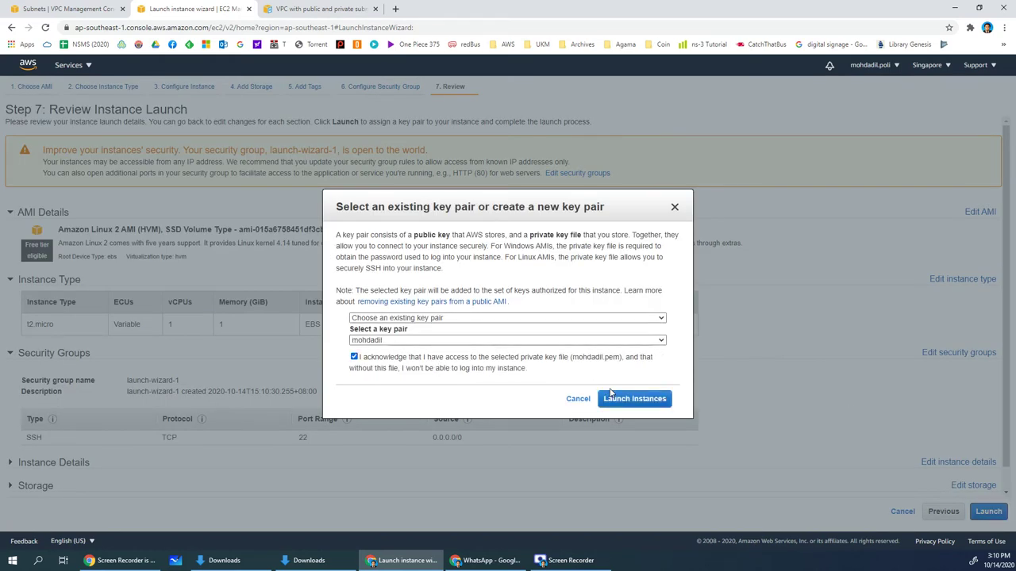
{"action": "left_click", "coordinate": [611, 399]}
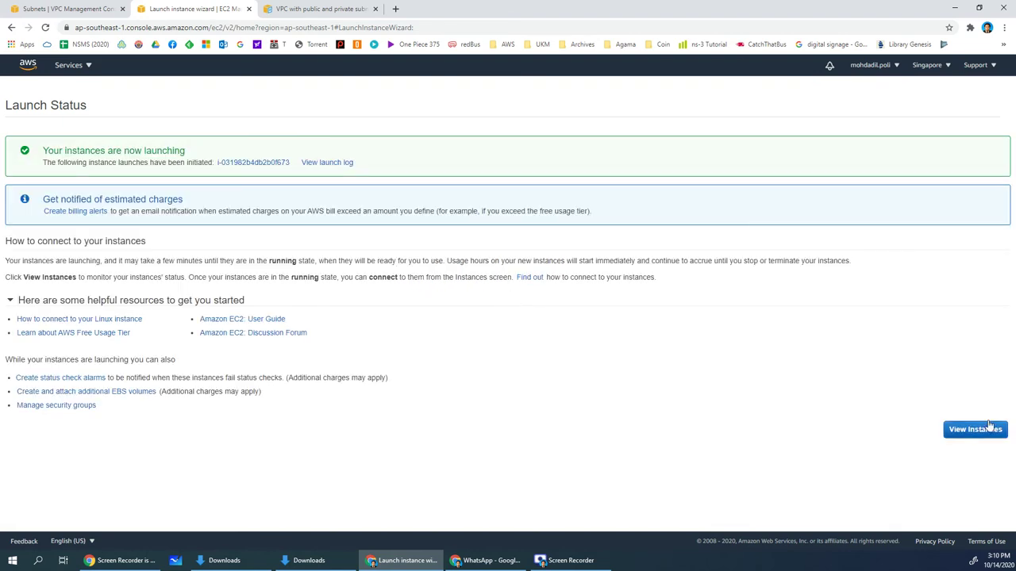
{"action": "left_click", "coordinate": [989, 434]}
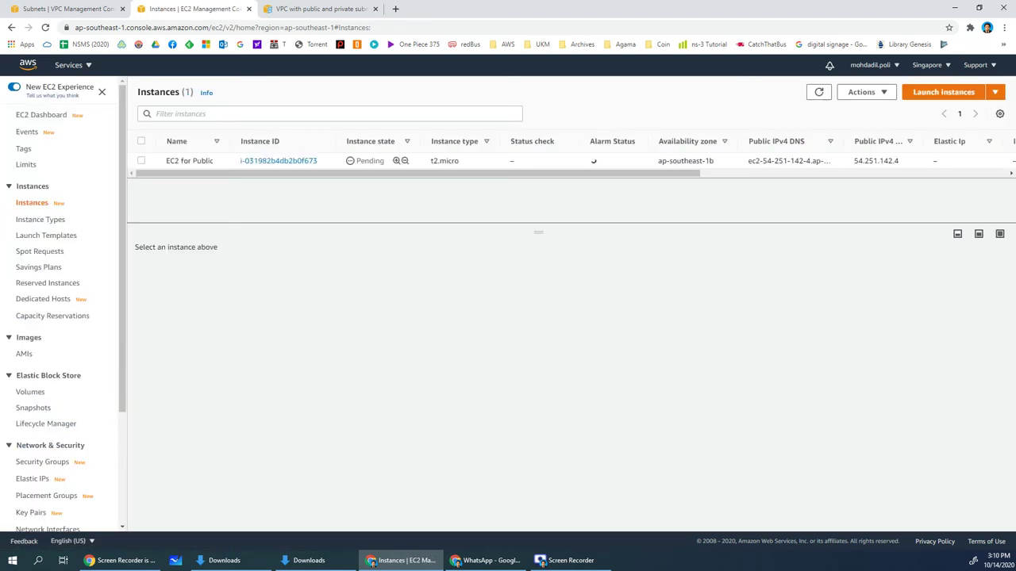
{"action": "left_click", "coordinate": [190, 160]}
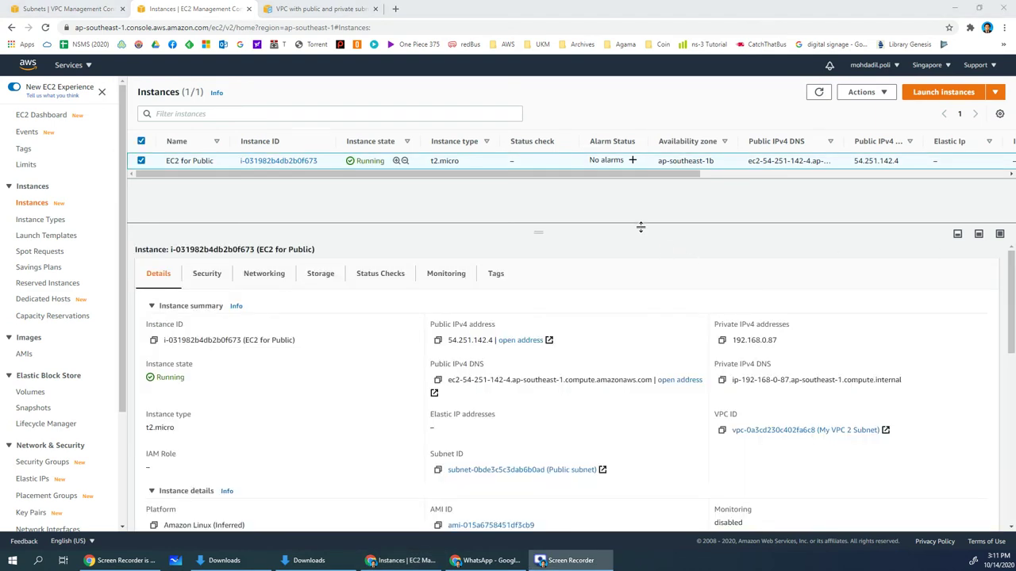
{"action": "left_click", "coordinate": [918, 96]}
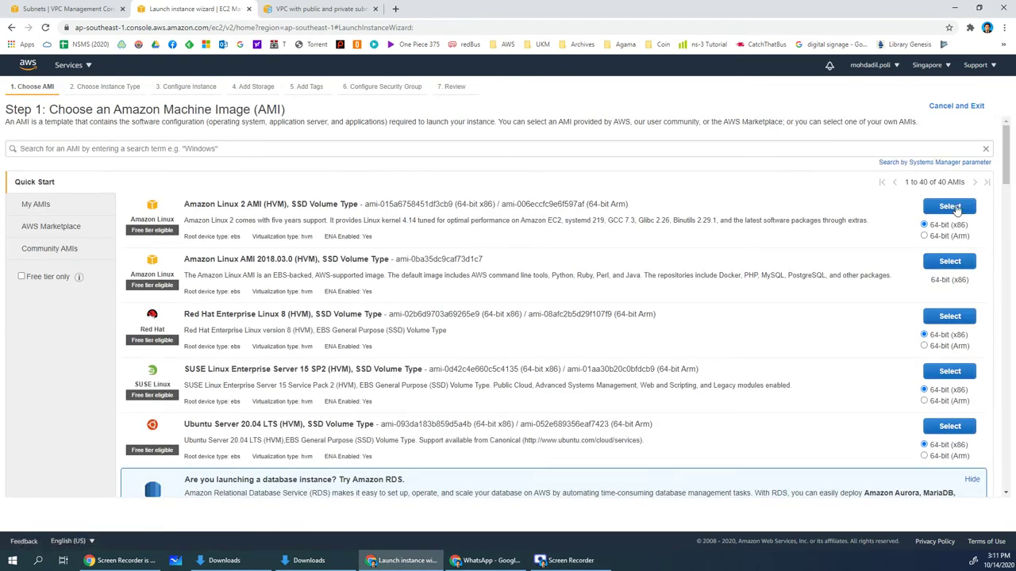
Choose Amazon Linux 2 on t2.micro, placed in My VPC 2 Subnet's Private subnet
{"action": "left_click", "coordinate": [950, 206]}
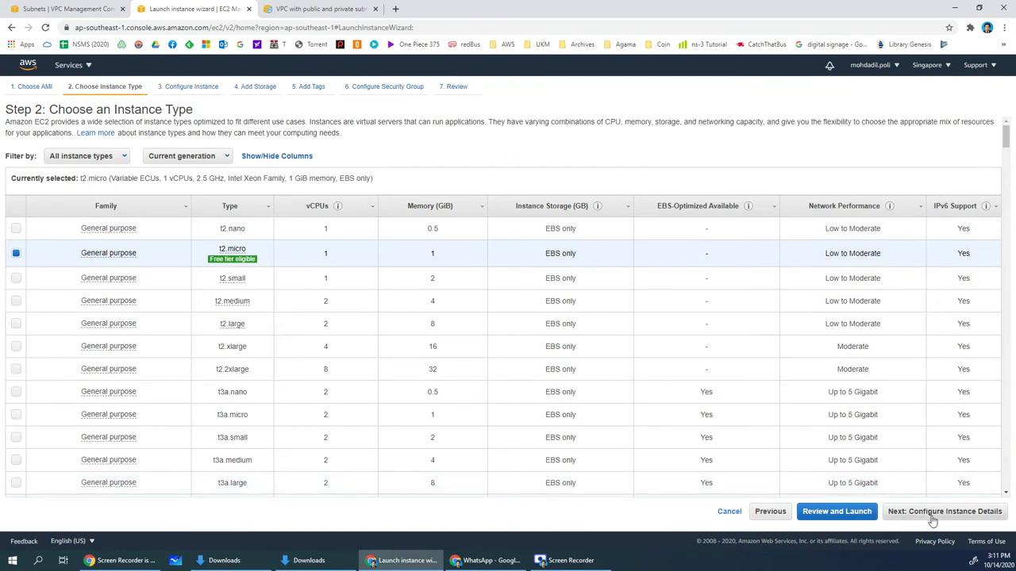
{"action": "left_click", "coordinate": [934, 517]}
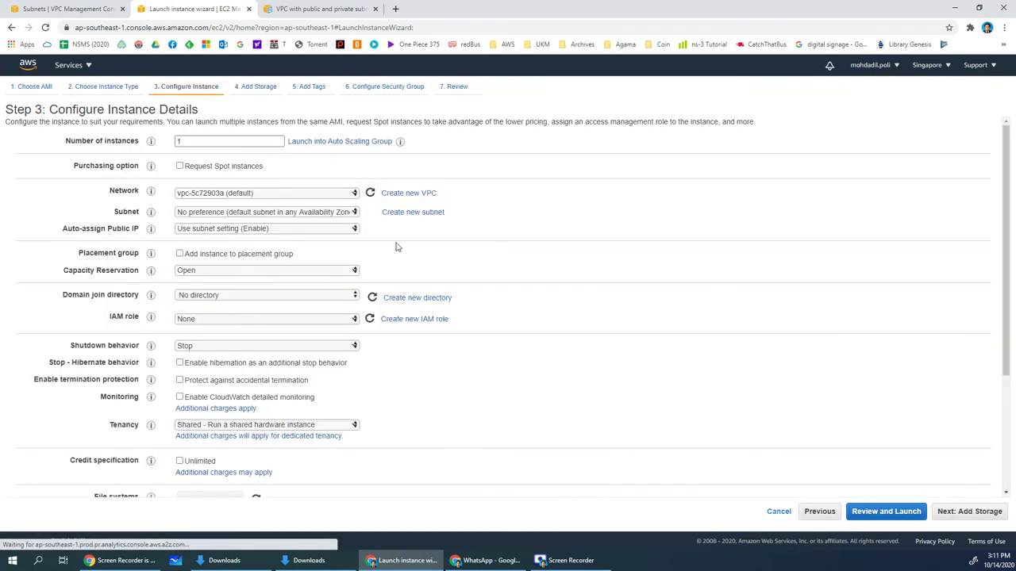
{"action": "left_click", "coordinate": [225, 195]}
{"action": "left_click", "coordinate": [230, 214]}
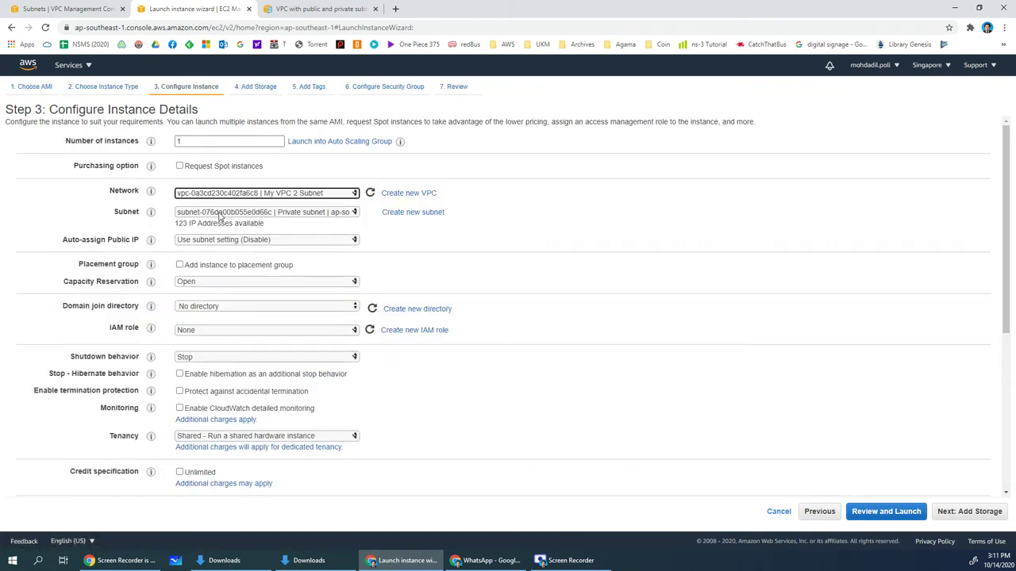
{"action": "left_click", "coordinate": [222, 213]}
{"action": "left_click", "coordinate": [232, 222]}
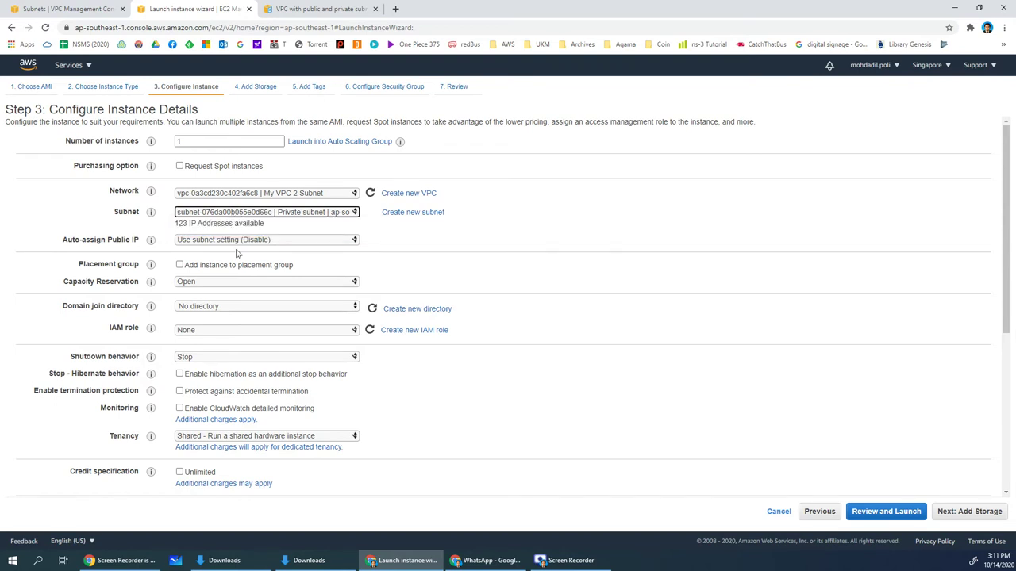
Tag the instance with Name 'EC2 for Private' and go straight to the launch review
{"action": "left_click", "coordinate": [973, 513]}
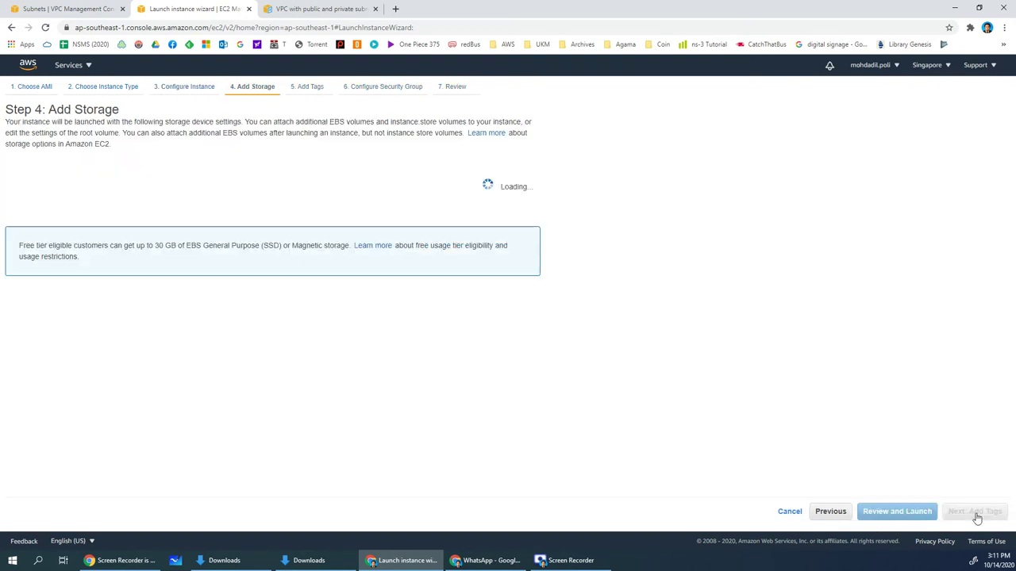
{"action": "left_click", "coordinate": [974, 513]}
{"action": "left_click", "coordinate": [24, 254]}
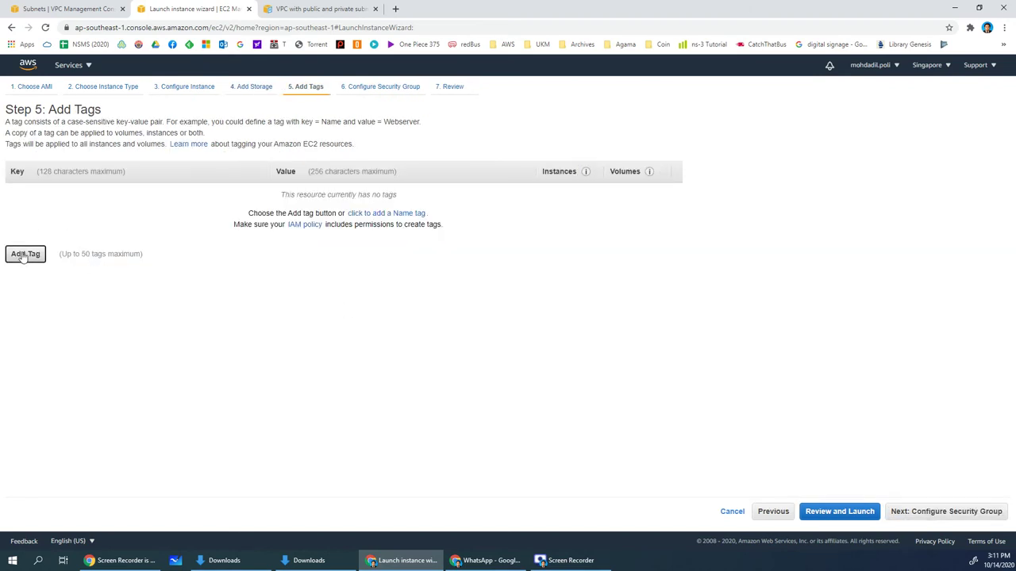
{"action": "type", "text": "Name"}
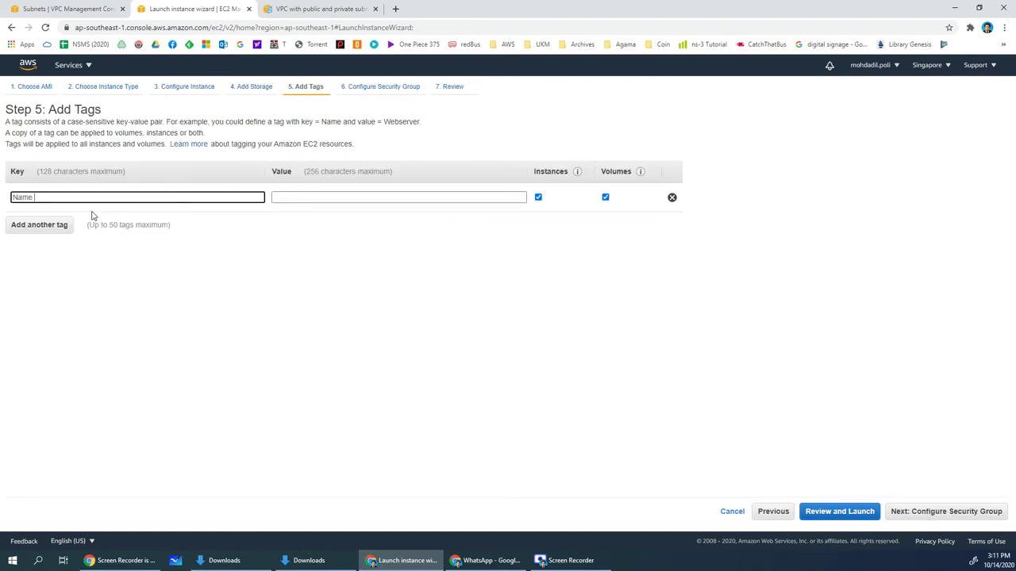
{"action": "key", "text": "Tab"}
{"action": "type", "text": "E"}
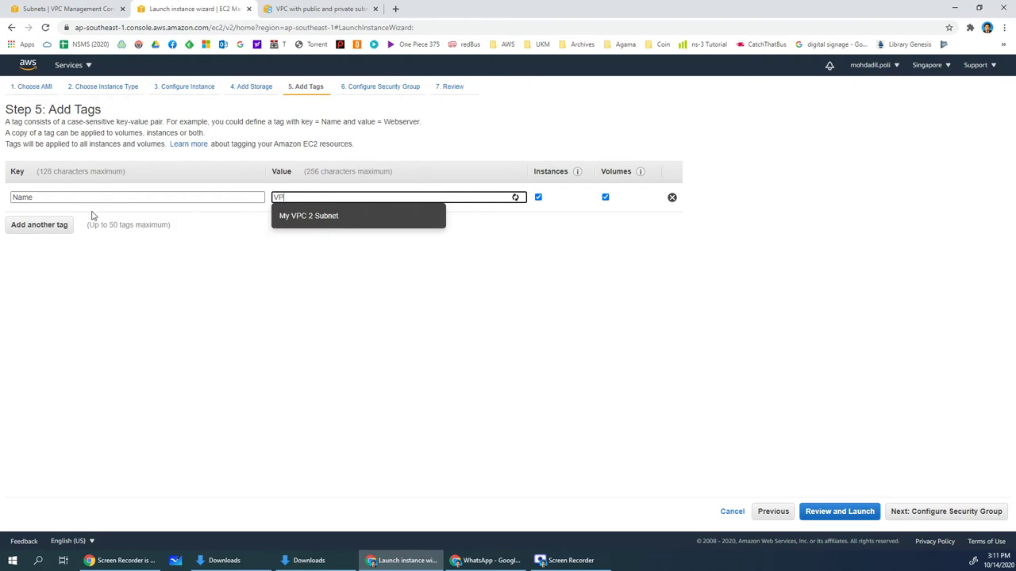
{"action": "type", "text": "C@ for Private"}
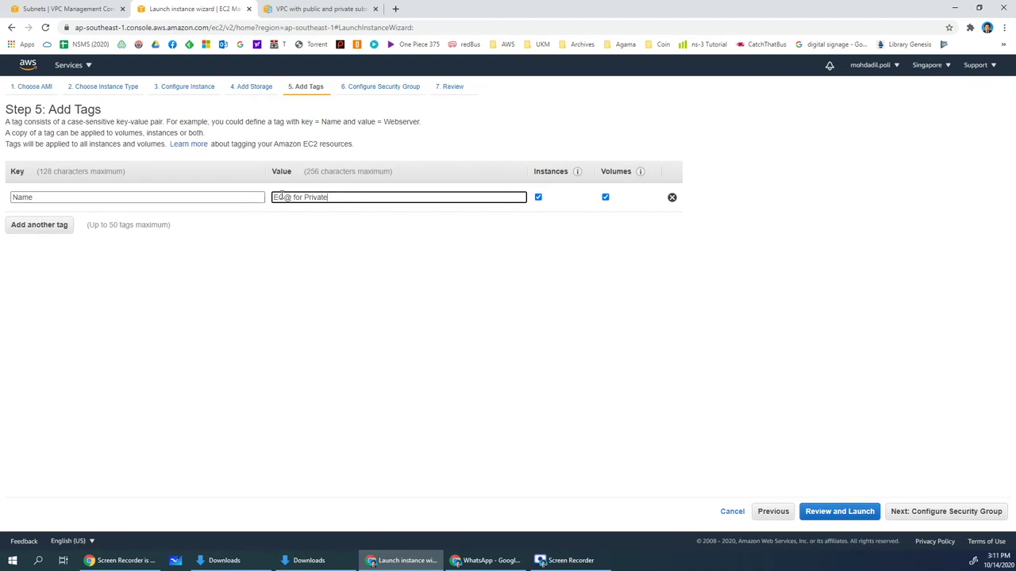
{"action": "type", "text": "2"}
{"action": "left_click", "coordinate": [447, 318]}
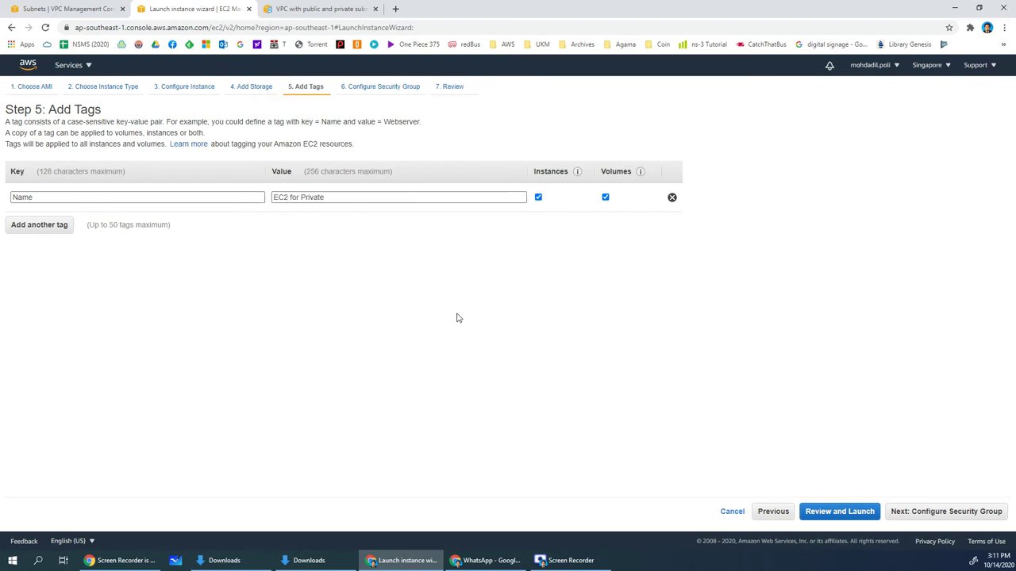
{"action": "left_click", "coordinate": [844, 519]}
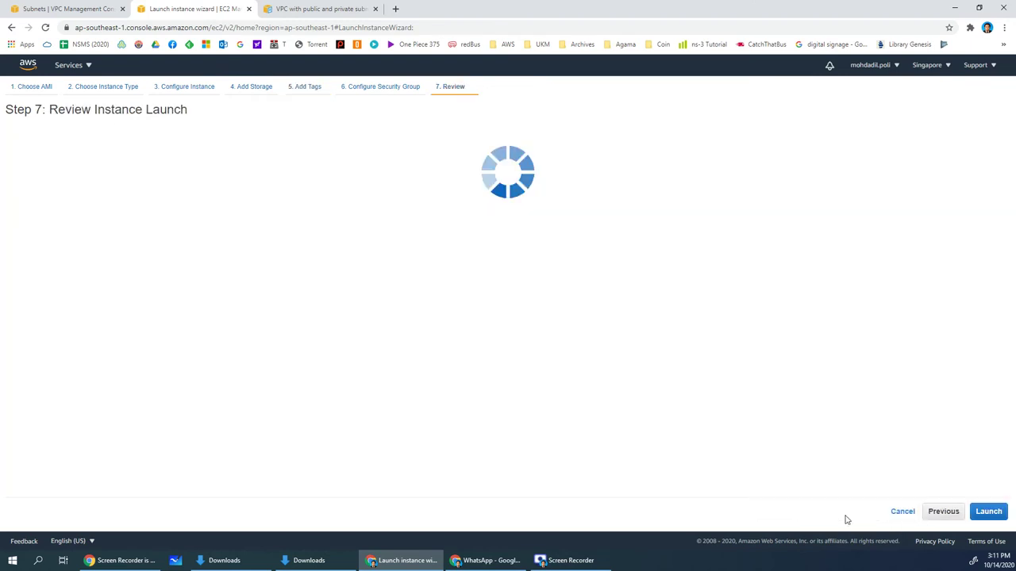
Acknowledge the key pair, launch the second instance, and view the instances list
{"action": "left_click", "coordinate": [988, 515]}
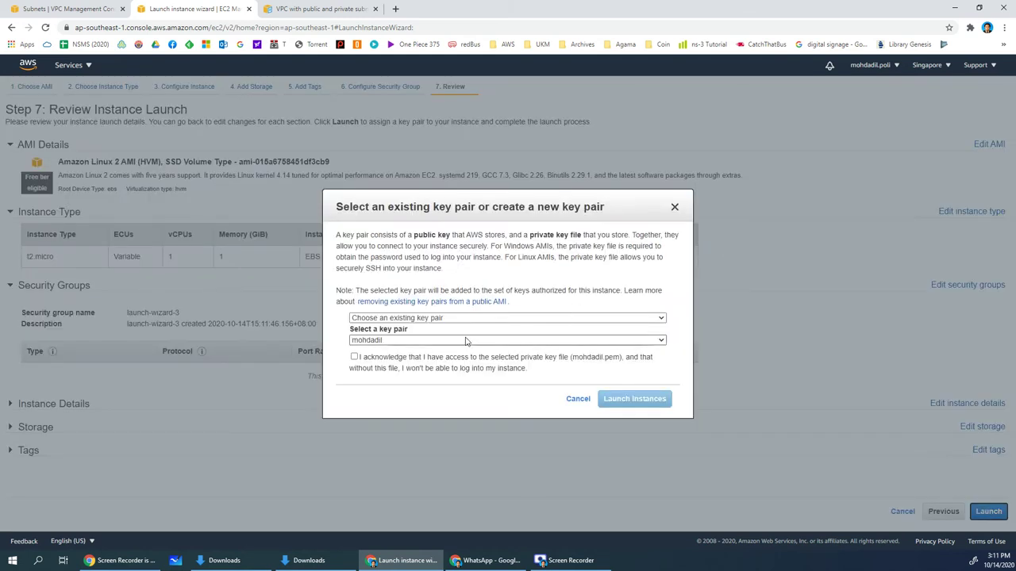
{"action": "left_click", "coordinate": [420, 362]}
{"action": "left_click", "coordinate": [664, 399]}
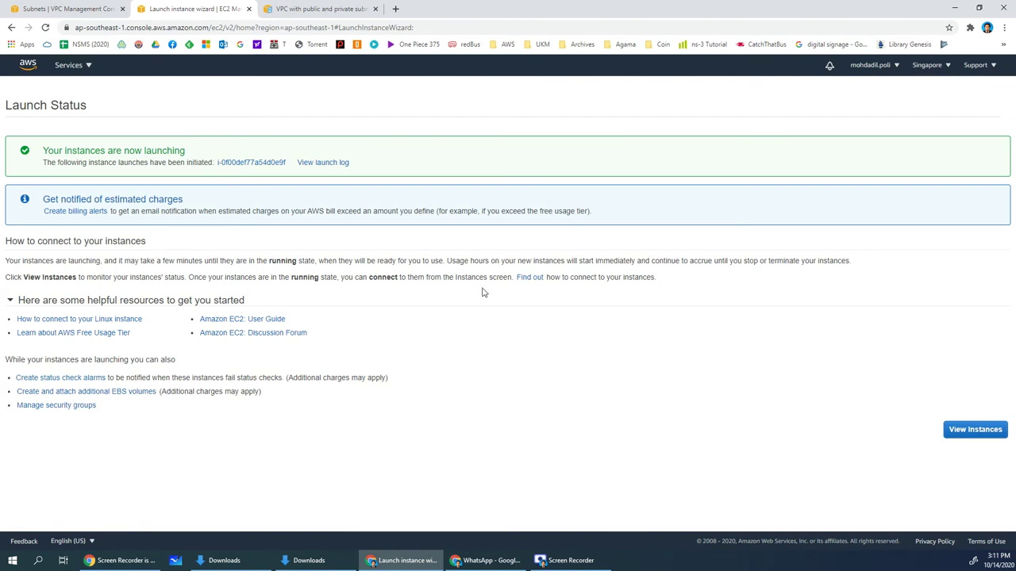
{"action": "left_click", "coordinate": [975, 430]}
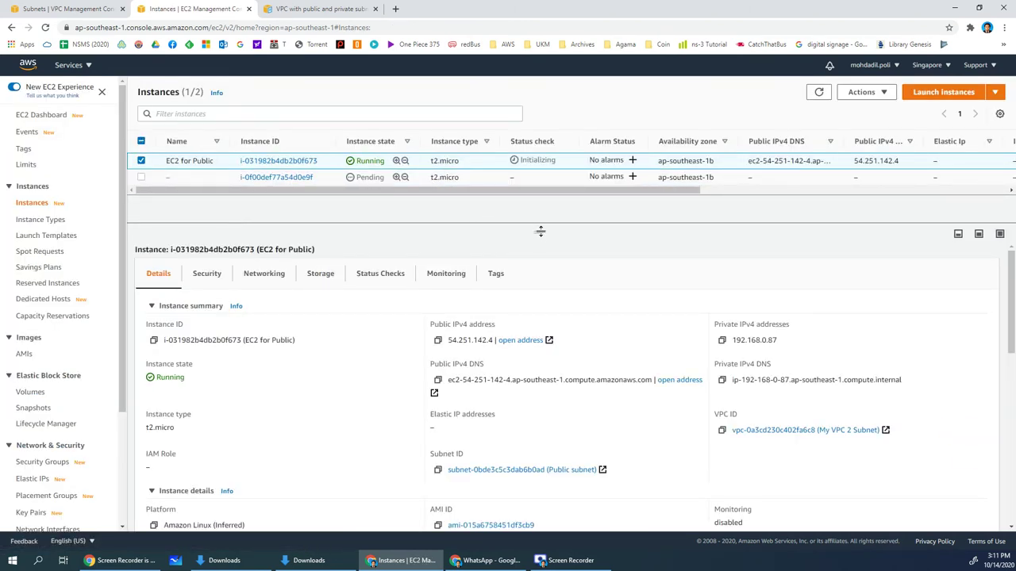
Rename the unnamed second instance to 'Ec2 for Private', correcting the first attempt before saving
{"action": "left_click_drag", "start_coordinate": [541, 231], "coordinate": [539, 250]}
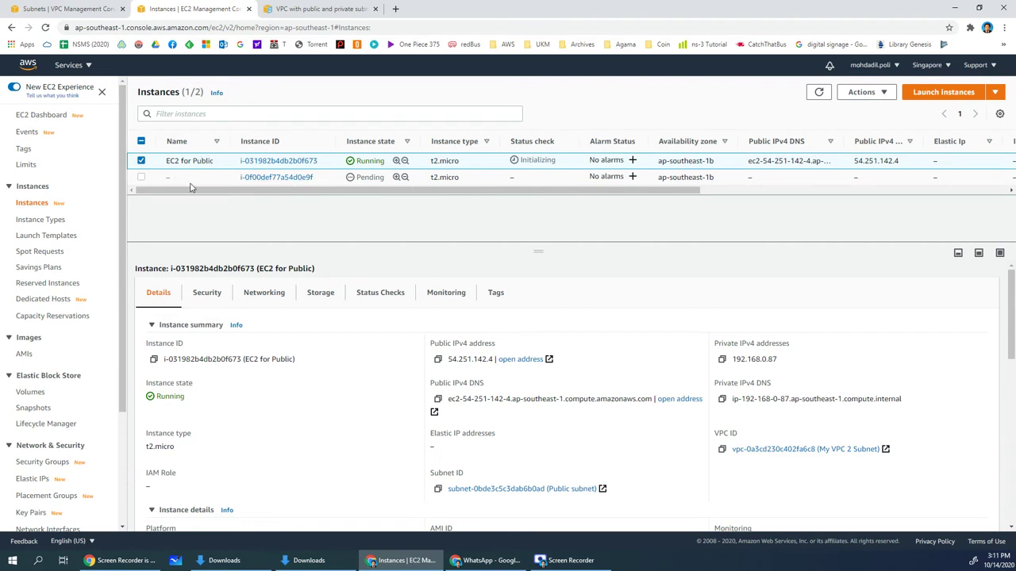
{"action": "mouse_move", "coordinate": [192, 182]}
{"action": "left_click", "coordinate": [176, 177]}
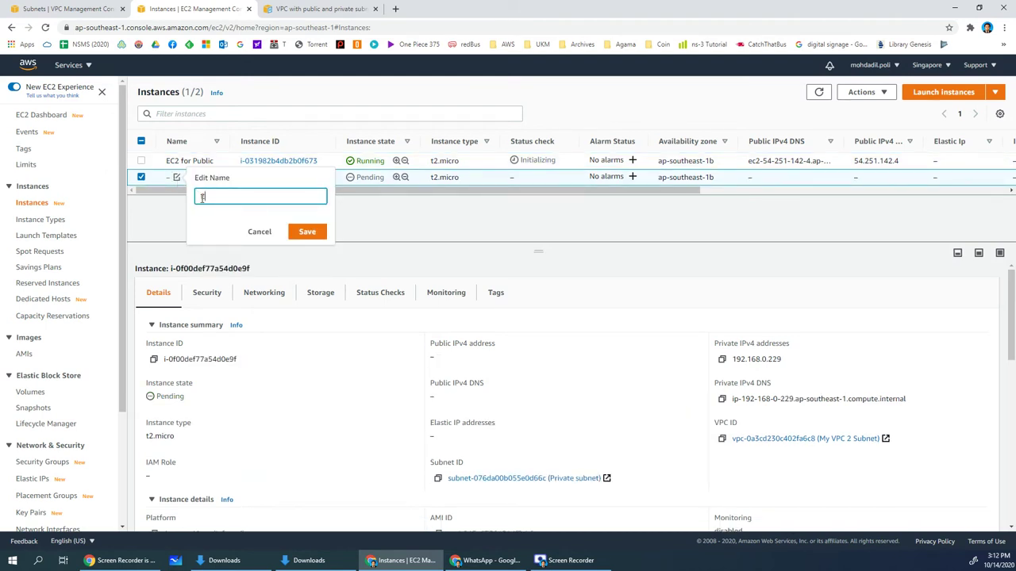
{"action": "key", "text": "BackSpace"}
{"action": "key", "text": "BackSpace"}
{"action": "key", "text": "BackSpace"}
{"action": "key", "text": "BackSpace"}
{"action": "type", "text": "r Priva"}
{"action": "left_click", "coordinate": [309, 231]}
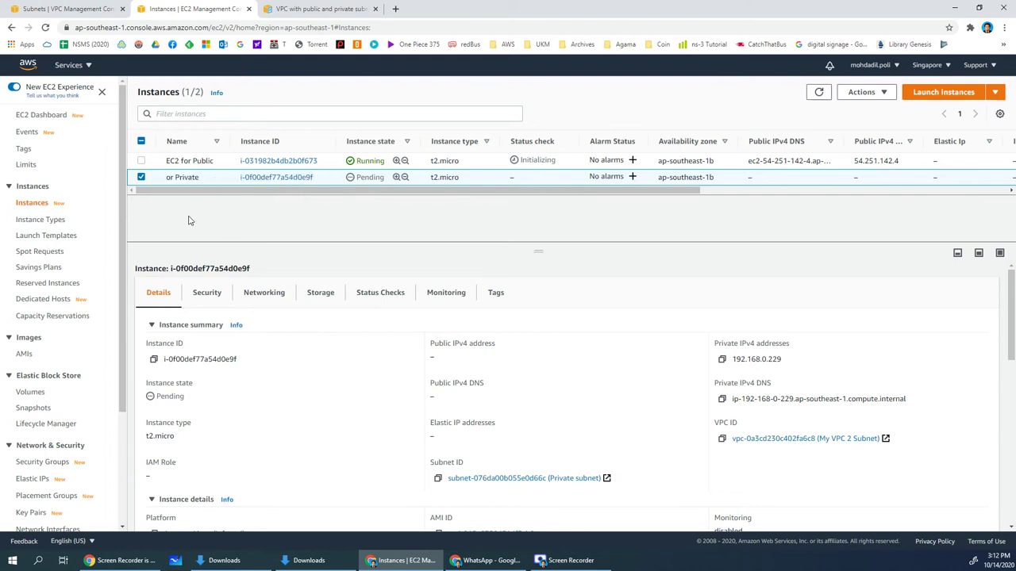
{"action": "mouse_move", "coordinate": [172, 176]}
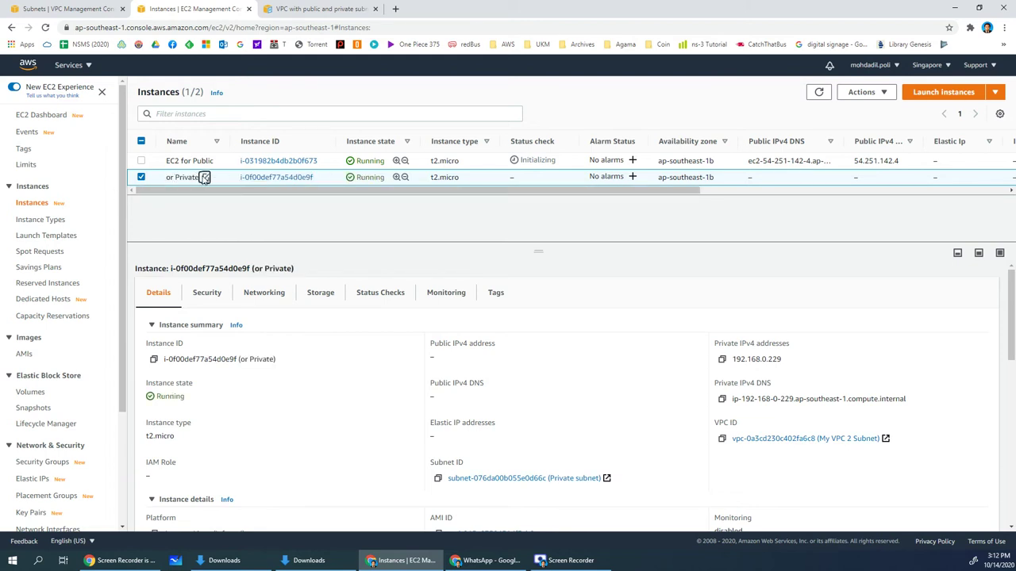
{"action": "left_click", "coordinate": [205, 177]}
{"action": "left_click", "coordinate": [229, 196]}
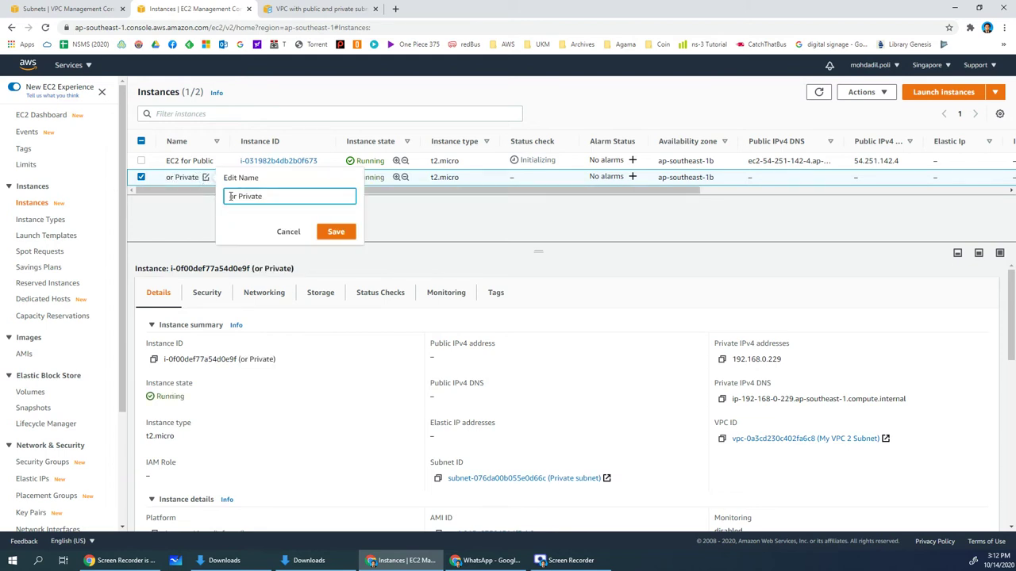
{"action": "type", "text": "Ec2 f"}
{"action": "left_click", "coordinate": [335, 231]}
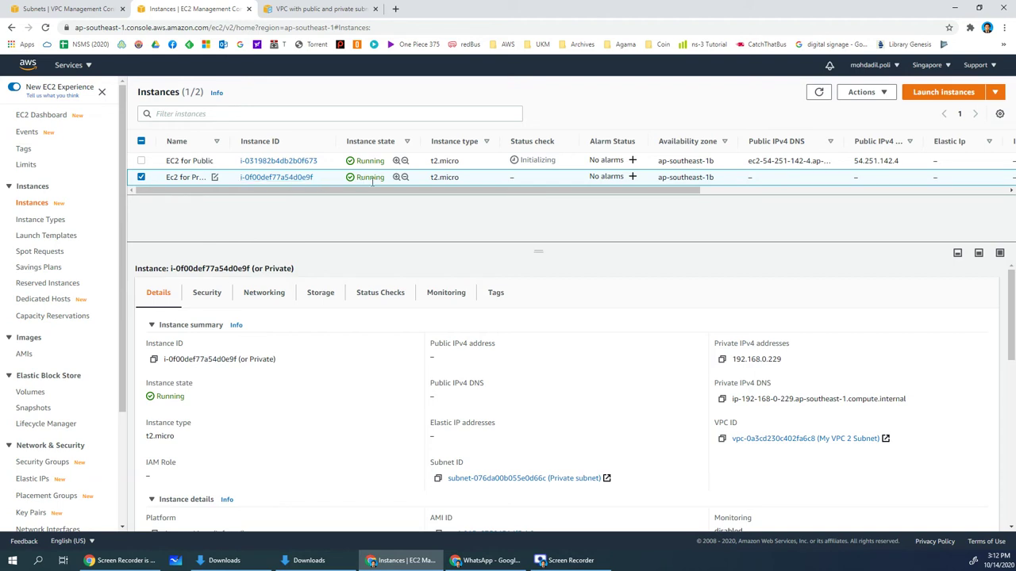
{"action": "left_click", "coordinate": [477, 164]}
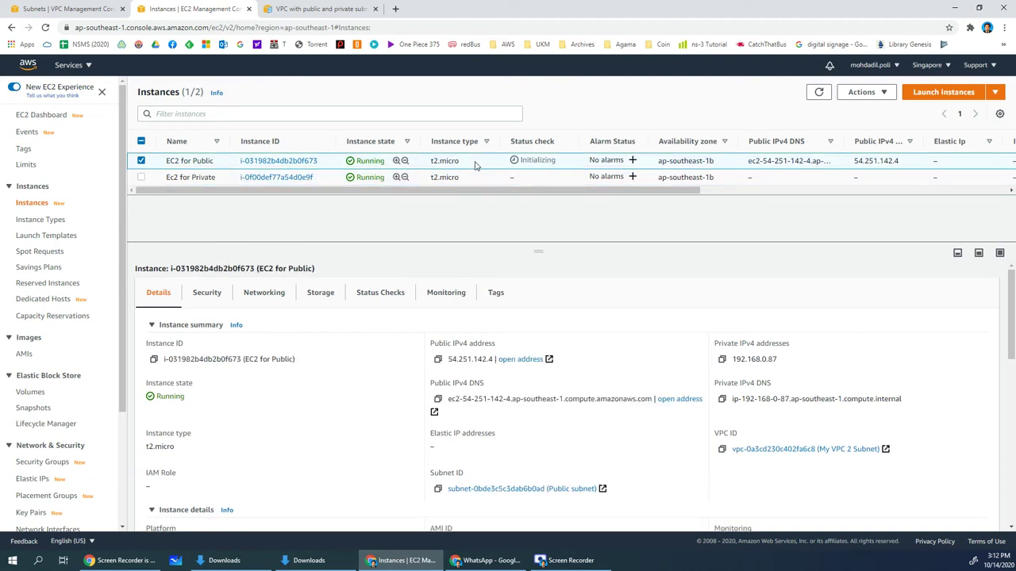
{"action": "double_click", "coordinate": [760, 361]}
{"action": "left_click", "coordinate": [768, 361]}
{"action": "double_click", "coordinate": [765, 361]}
{"action": "left_click", "coordinate": [773, 361]}
{"action": "left_click", "coordinate": [455, 177]}
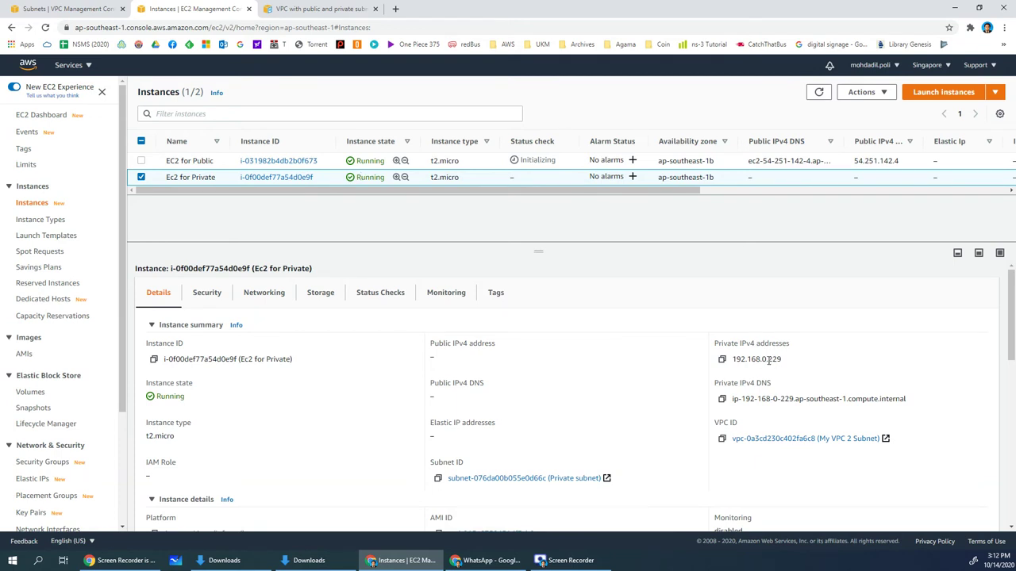
{"action": "left_click_drag", "start_coordinate": [769, 361], "coordinate": [783, 363]}
{"action": "double_click", "coordinate": [772, 361]}
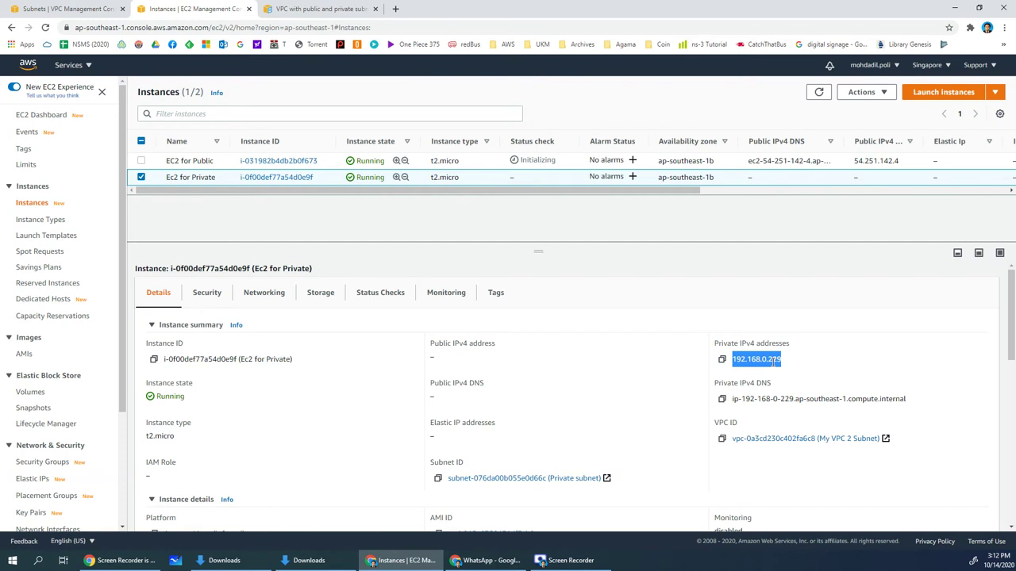
{"action": "left_click", "coordinate": [772, 361]}
{"action": "left_click", "coordinate": [458, 162]}
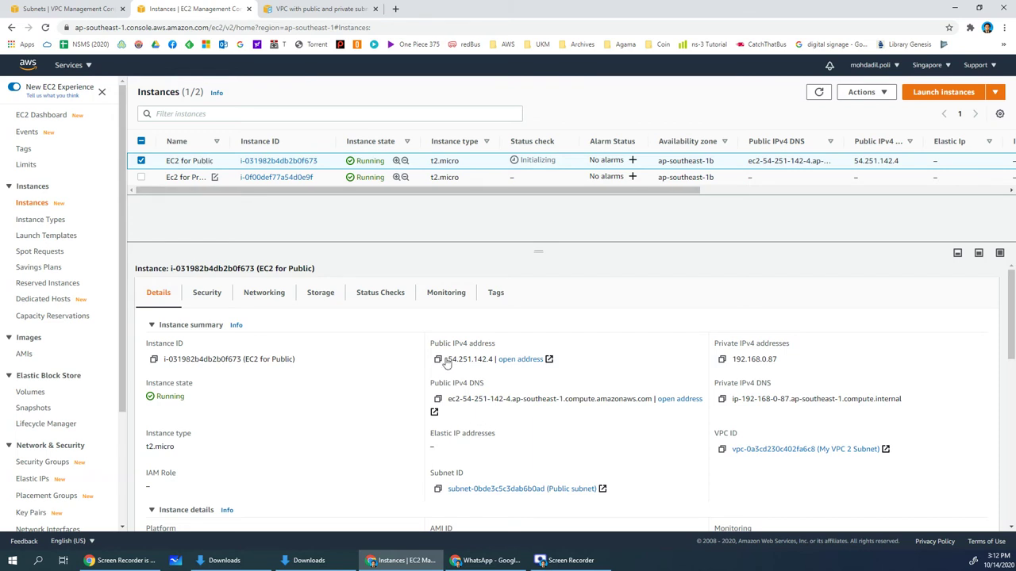
{"action": "right_click", "coordinate": [434, 166]}
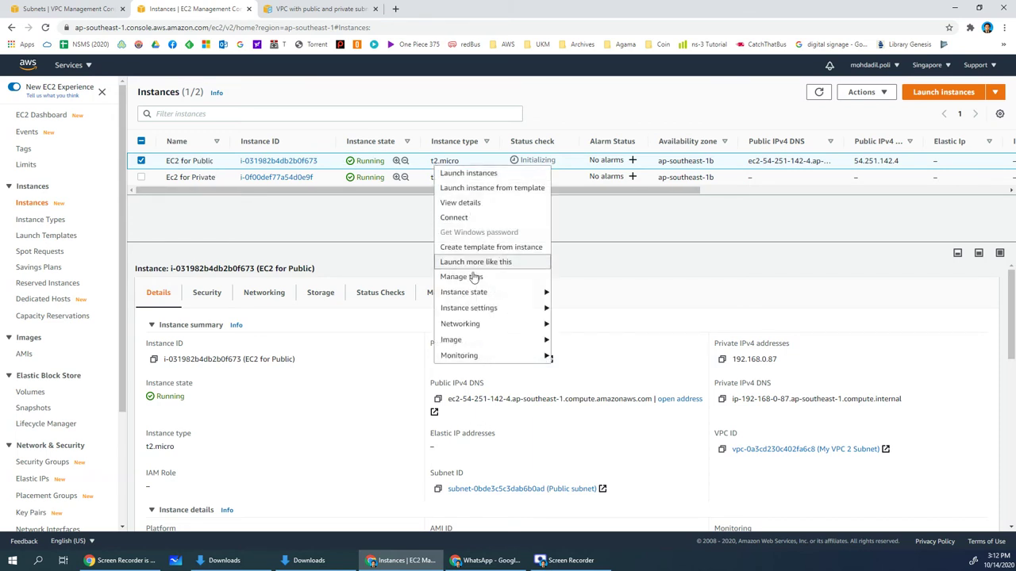
{"action": "left_click", "coordinate": [459, 218]}
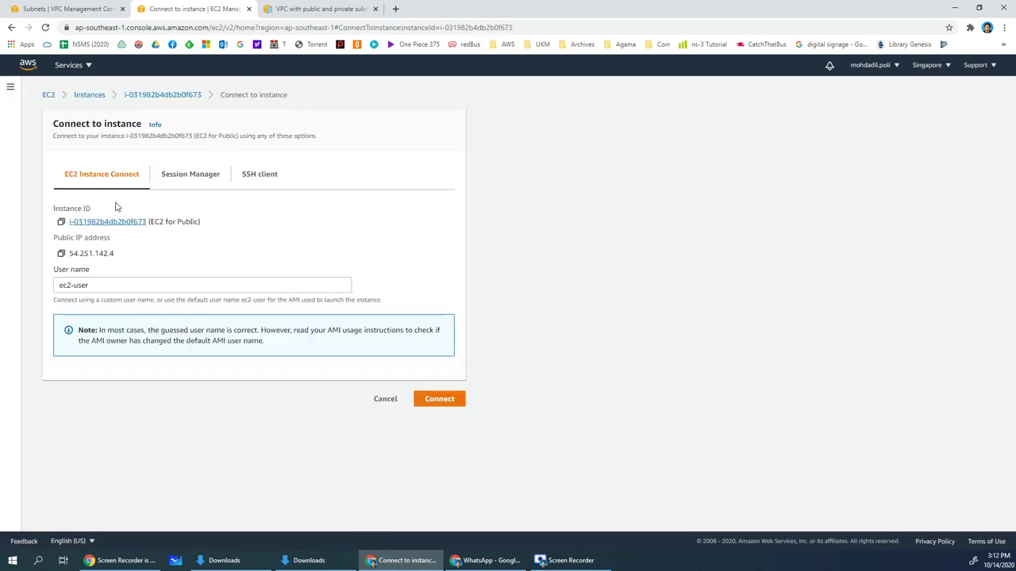
{"action": "left_click", "coordinate": [439, 398]}
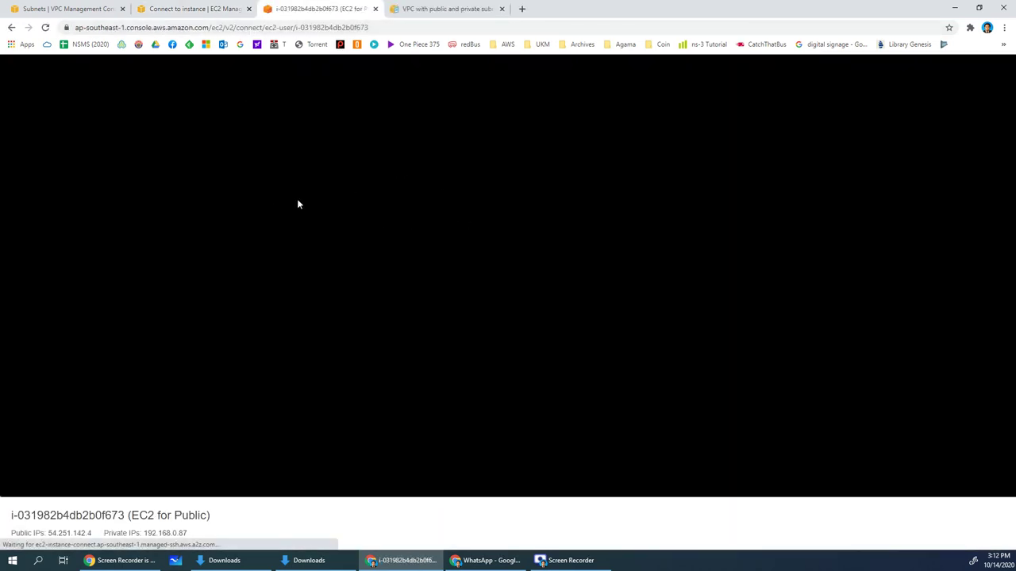
{"action": "key", "text": "Return"}
{"action": "key", "text": "Return"}
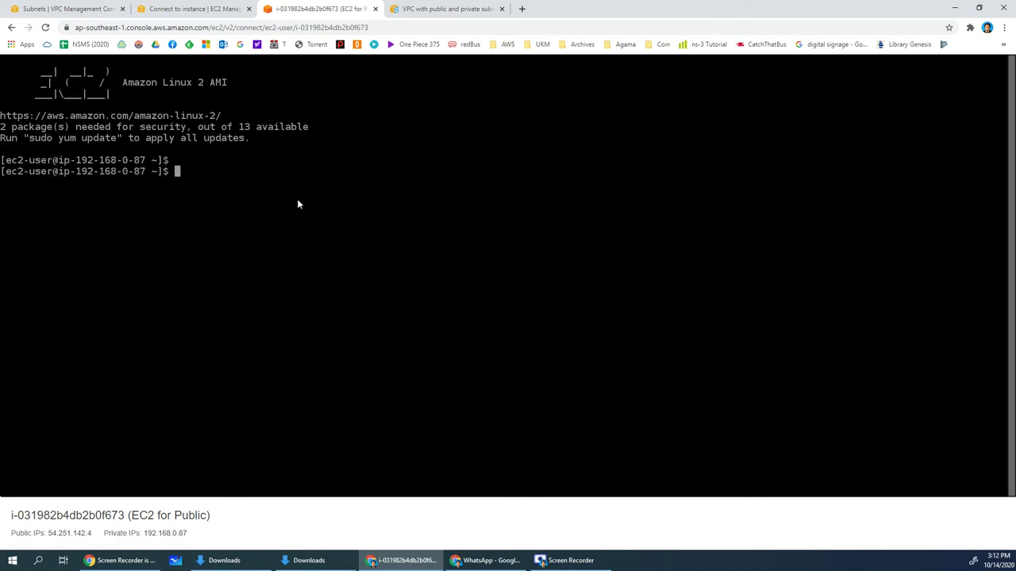
{"action": "key", "text": "Return"}
{"action": "key", "text": "Return"}
{"action": "key", "text": "Return"}
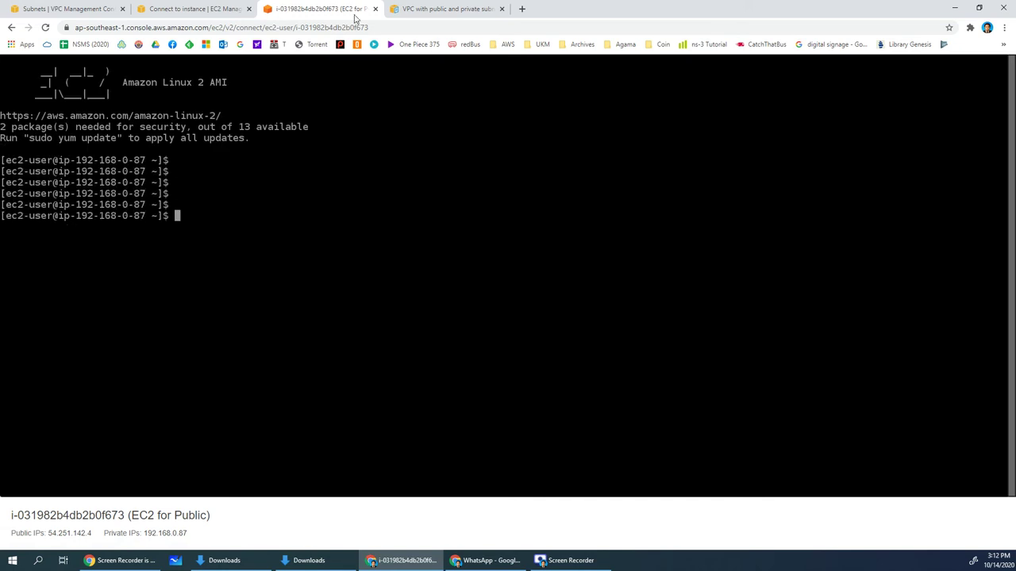
{"action": "left_click", "coordinate": [375, 8]}
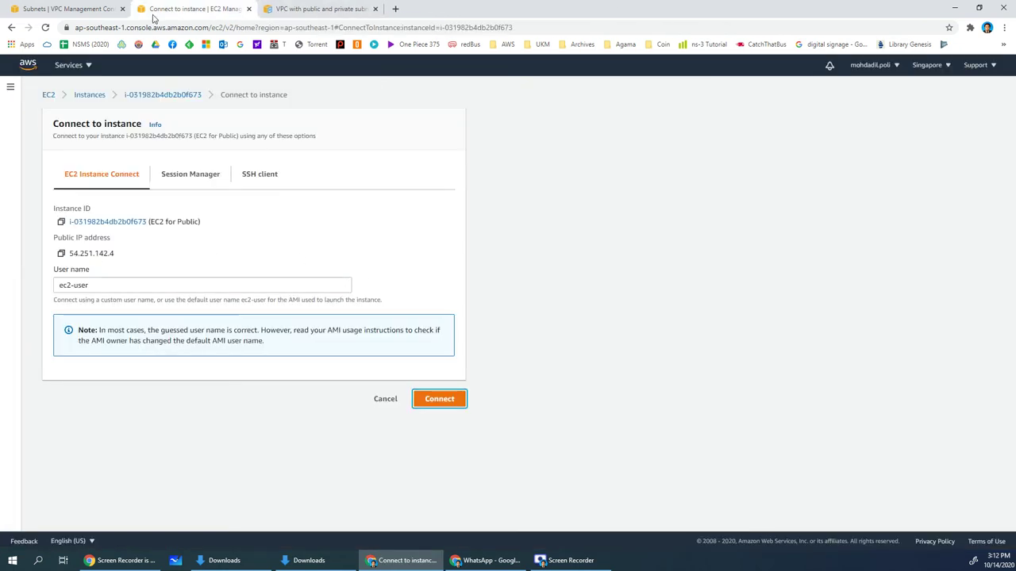
{"action": "left_click", "coordinate": [68, 9]}
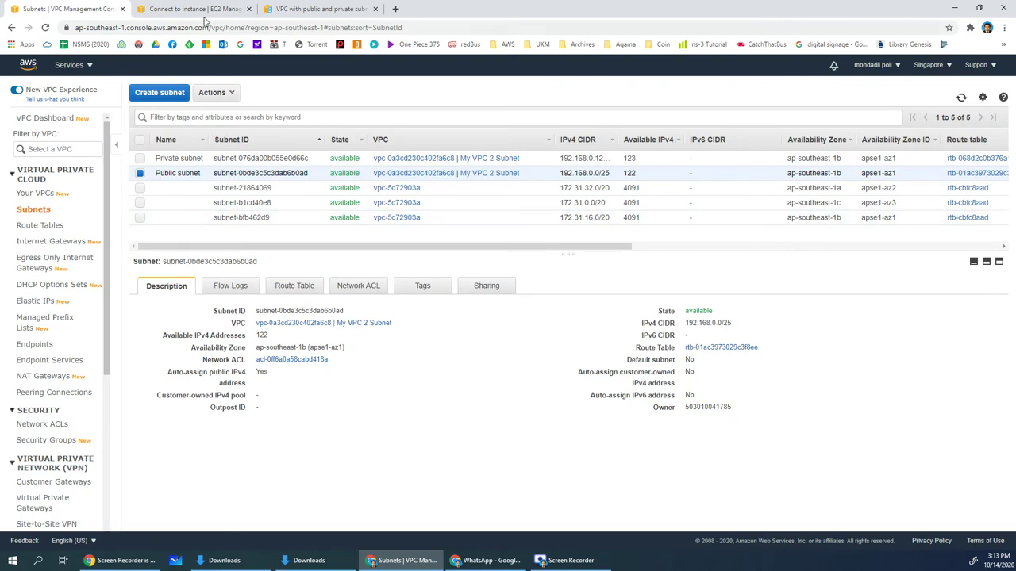
{"action": "left_click", "coordinate": [199, 10]}
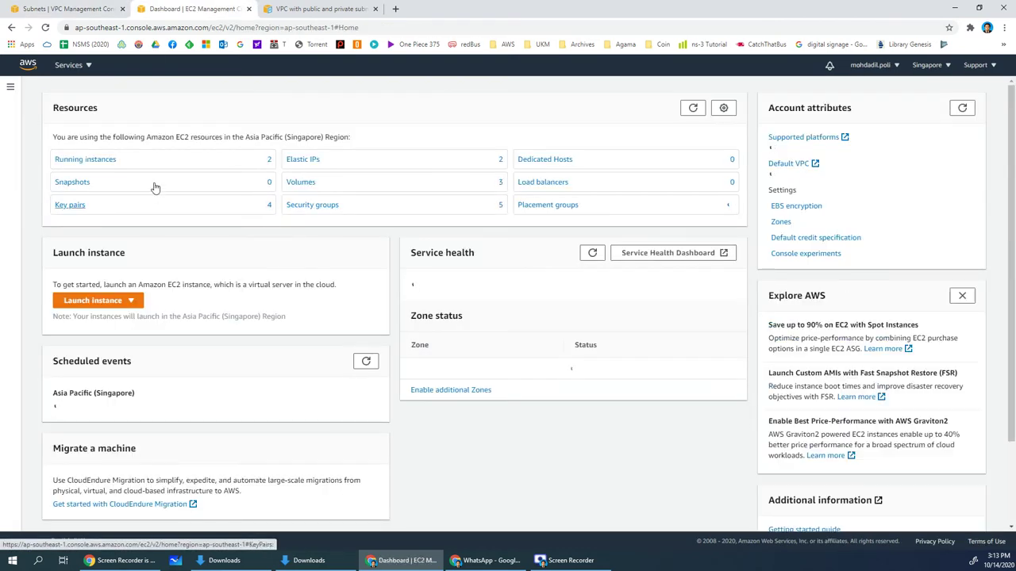
{"action": "left_click", "coordinate": [121, 158]}
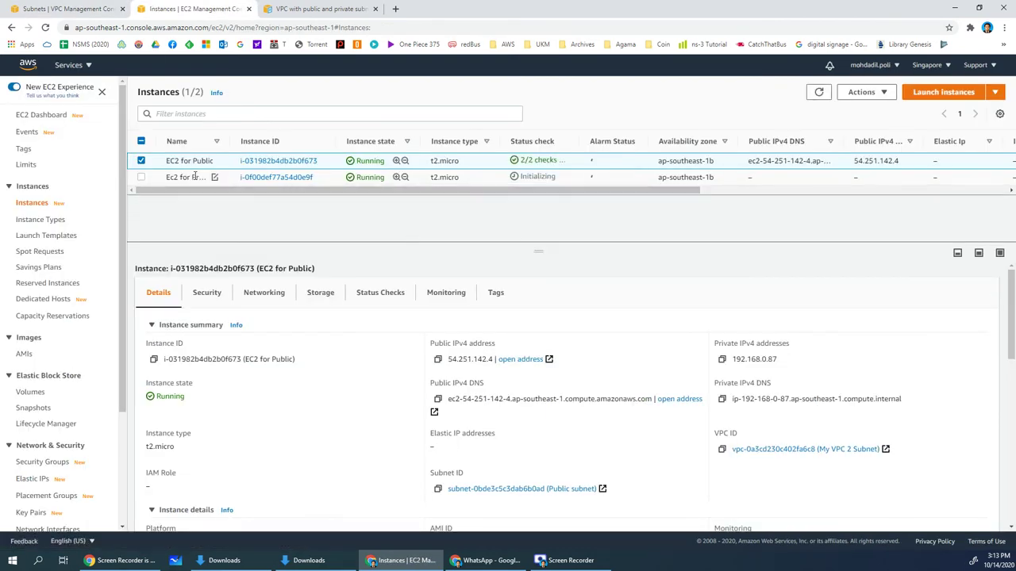
Open Connect for Ec2 for Private, note the no-public-IPv4 warning, and view SSH client instructions
{"action": "left_click", "coordinate": [201, 177]}
{"action": "right_click", "coordinate": [200, 179]}
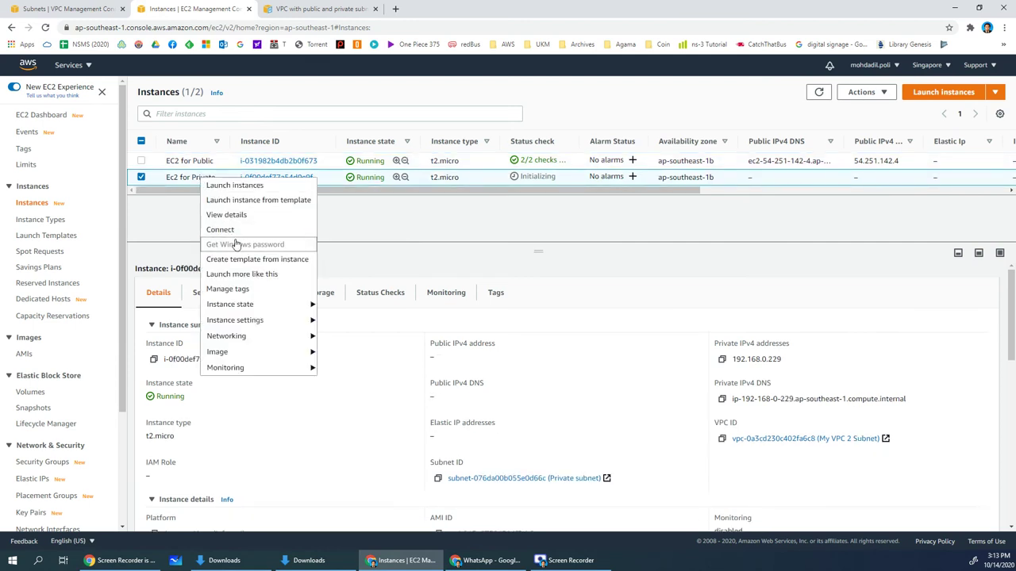
{"action": "left_click", "coordinate": [222, 229]}
{"action": "left_click_drag", "start_coordinate": [146, 217], "coordinate": [191, 229]}
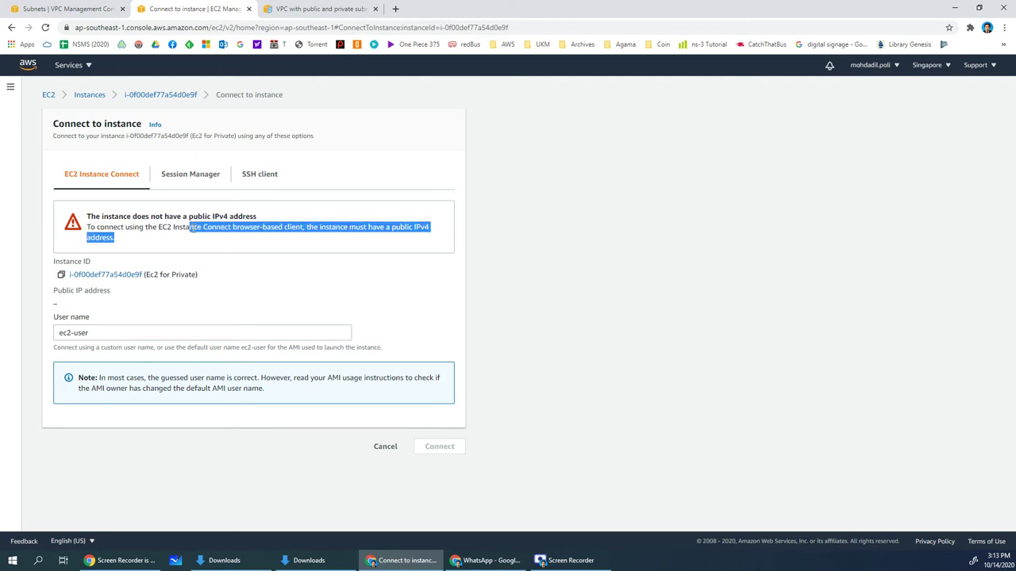
{"action": "left_click", "coordinate": [218, 227]}
{"action": "left_click", "coordinate": [260, 173]}
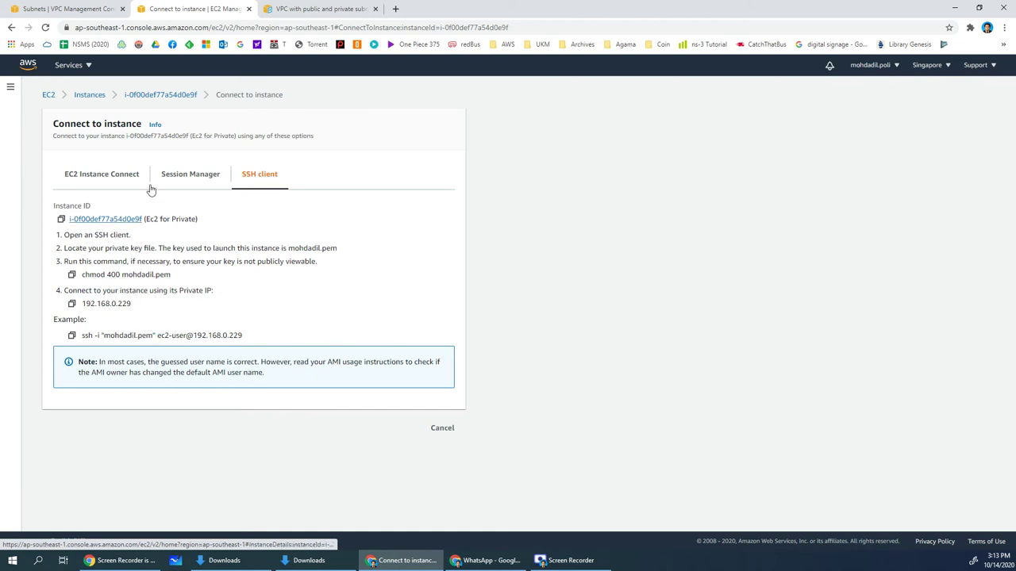
Switch from the connection page to the VPC Subnets browser tab
{"action": "left_click", "coordinate": [89, 11]}
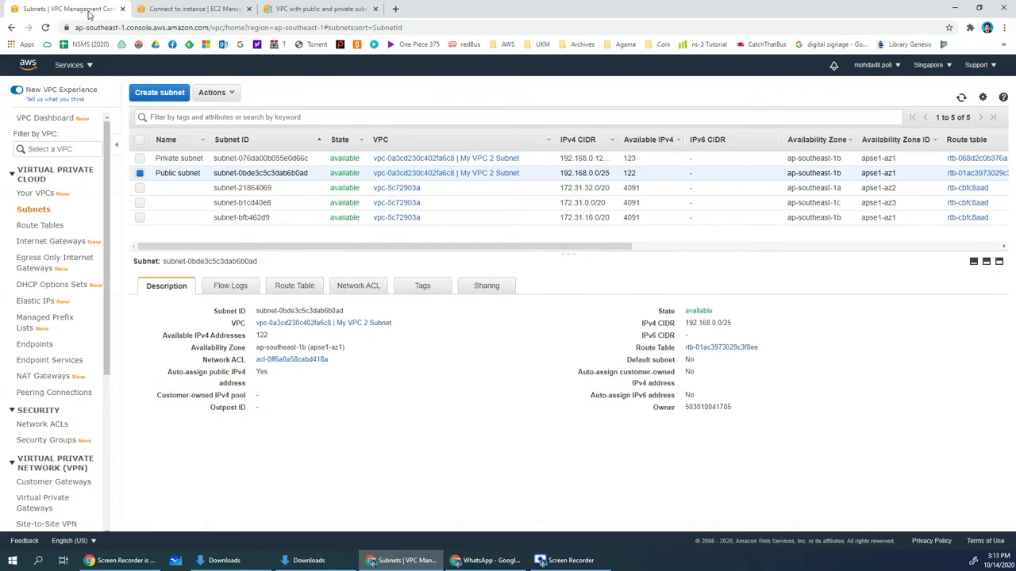
{"action": "left_click", "coordinate": [173, 11]}
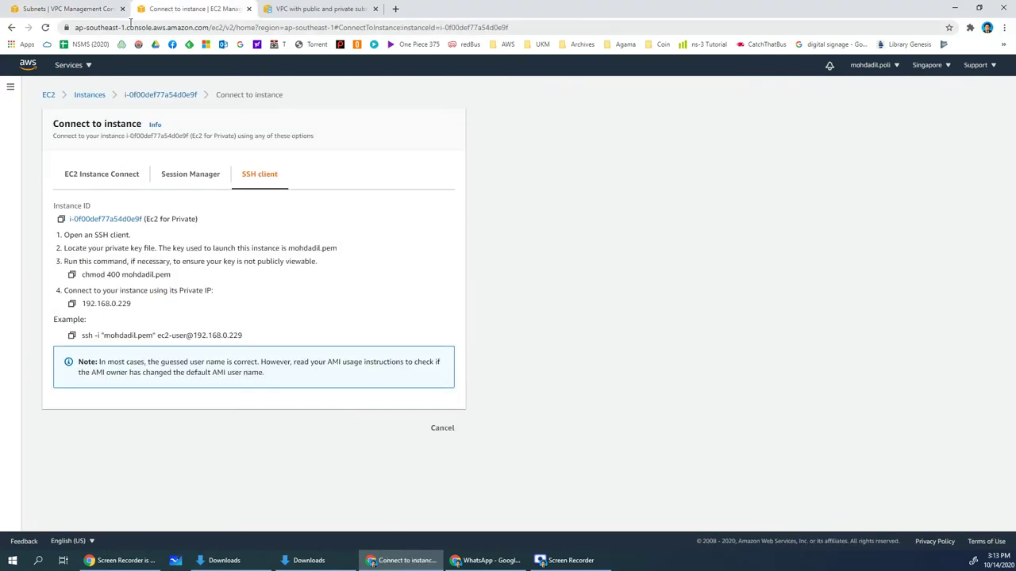
{"action": "left_click", "coordinate": [68, 15]}
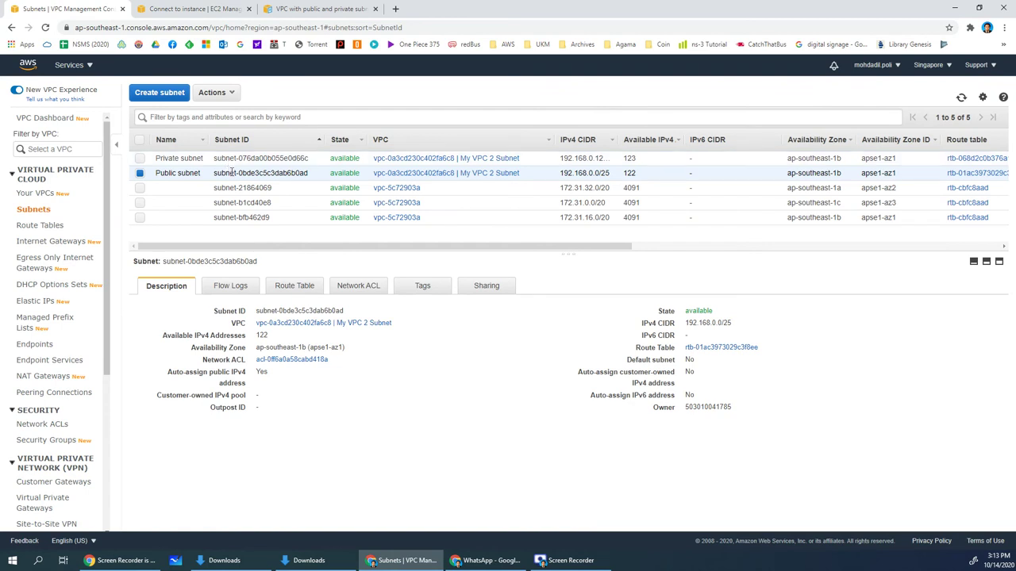
Inspect the Private subnet's details, then return to the EC2 connection tab
{"action": "left_click", "coordinate": [232, 160]}
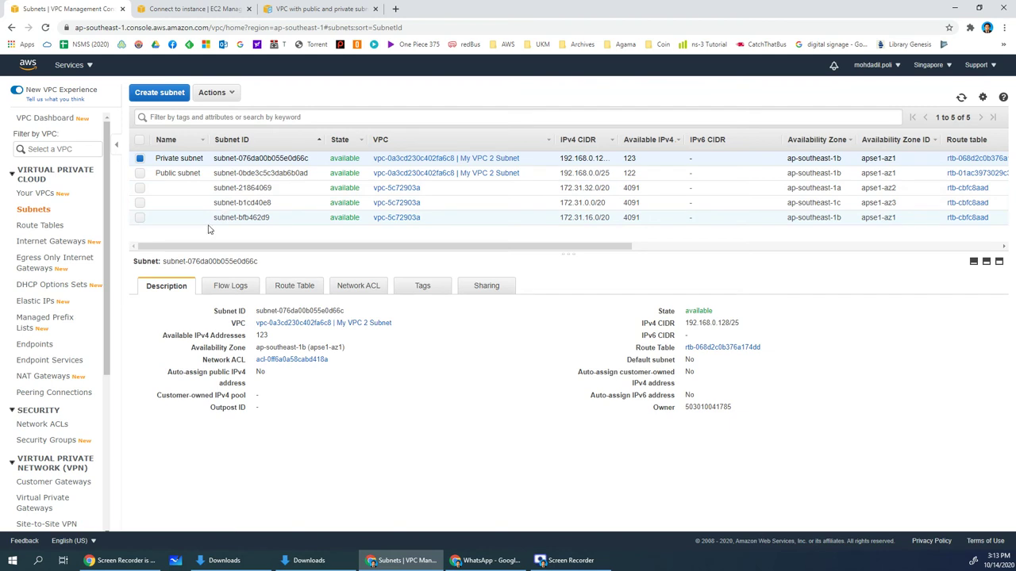
{"action": "right_click", "coordinate": [272, 160]}
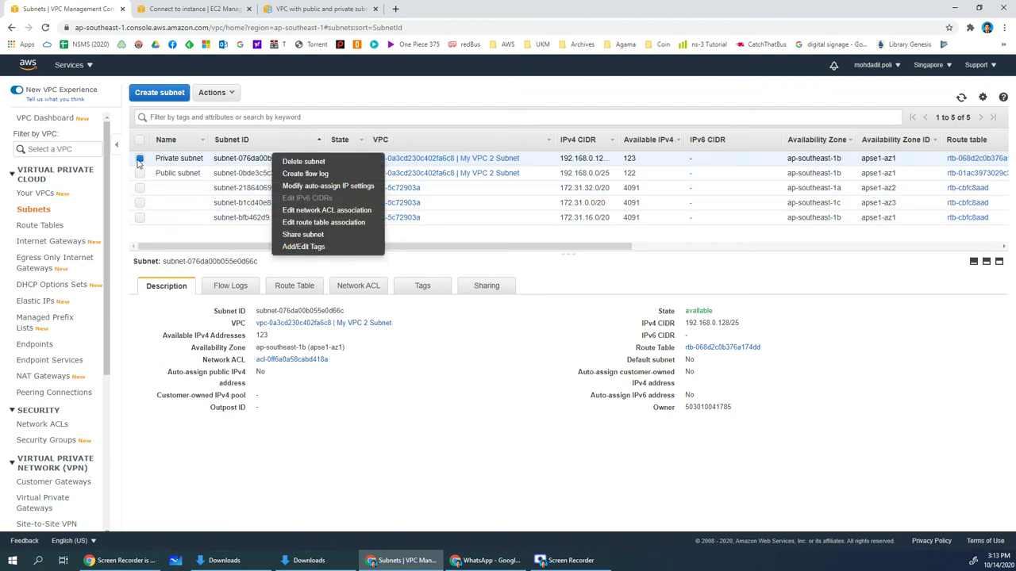
{"action": "left_click", "coordinate": [234, 161]}
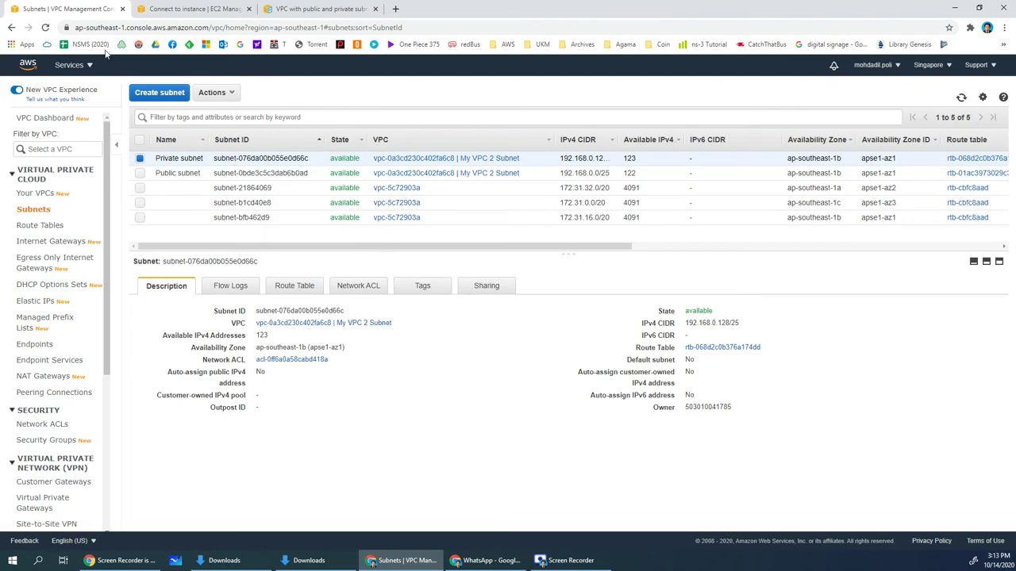
{"action": "left_click", "coordinate": [168, 10]}
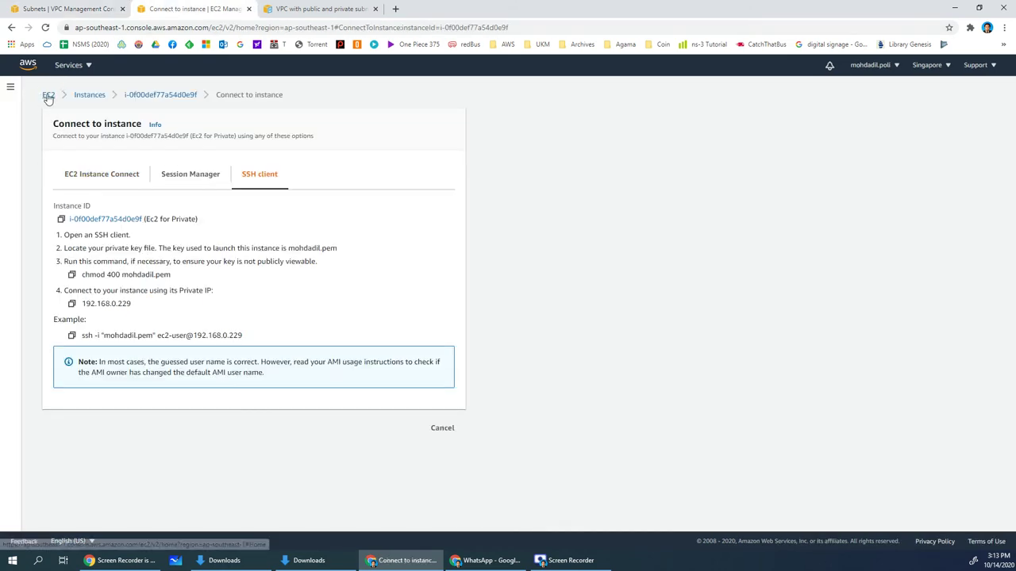
Terminate the EC2 for Public instance from the Instances list
{"action": "left_click", "coordinate": [48, 95]}
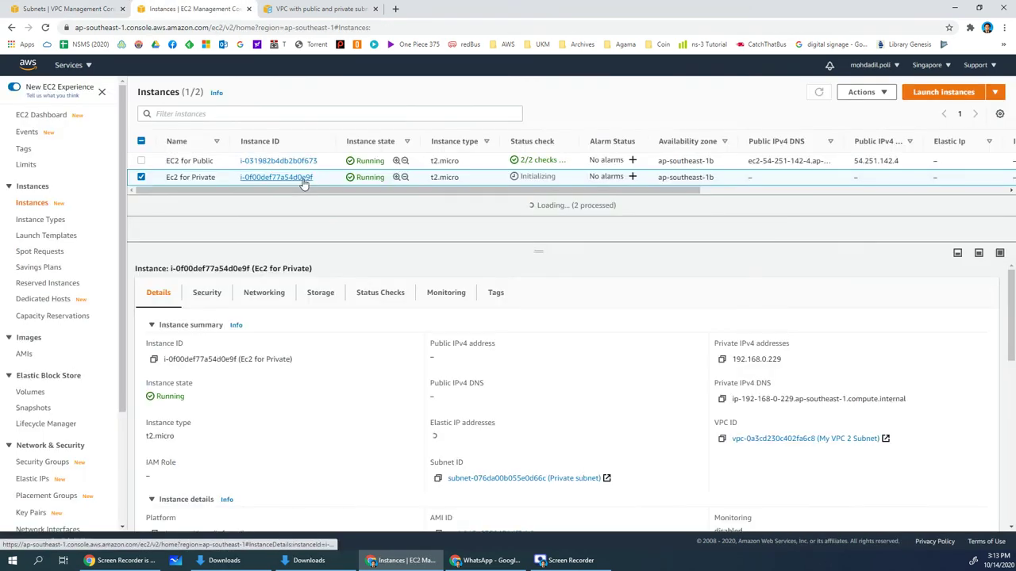
{"action": "right_click", "coordinate": [195, 162]}
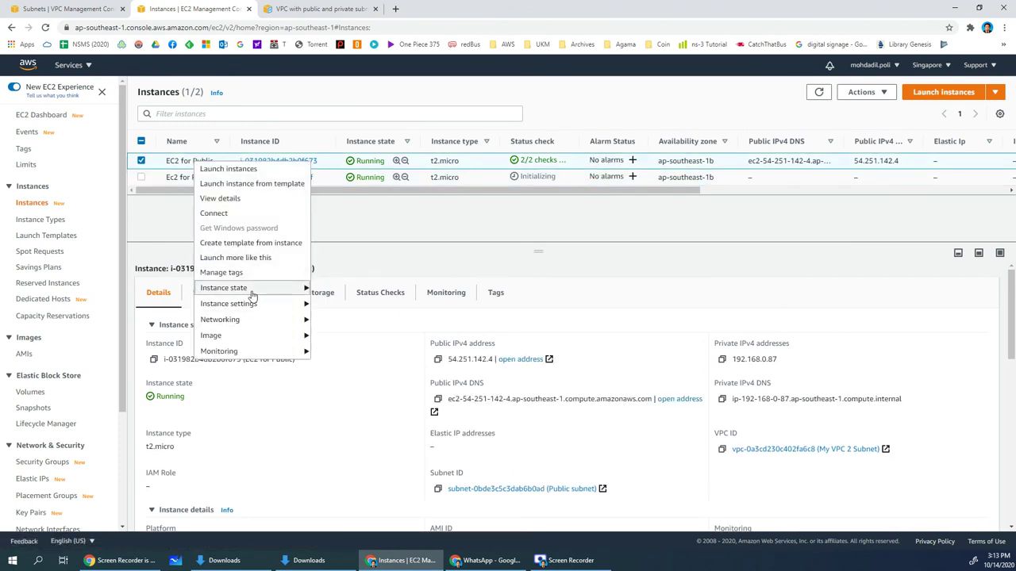
{"action": "mouse_move", "coordinate": [251, 290]}
{"action": "left_click", "coordinate": [353, 351]}
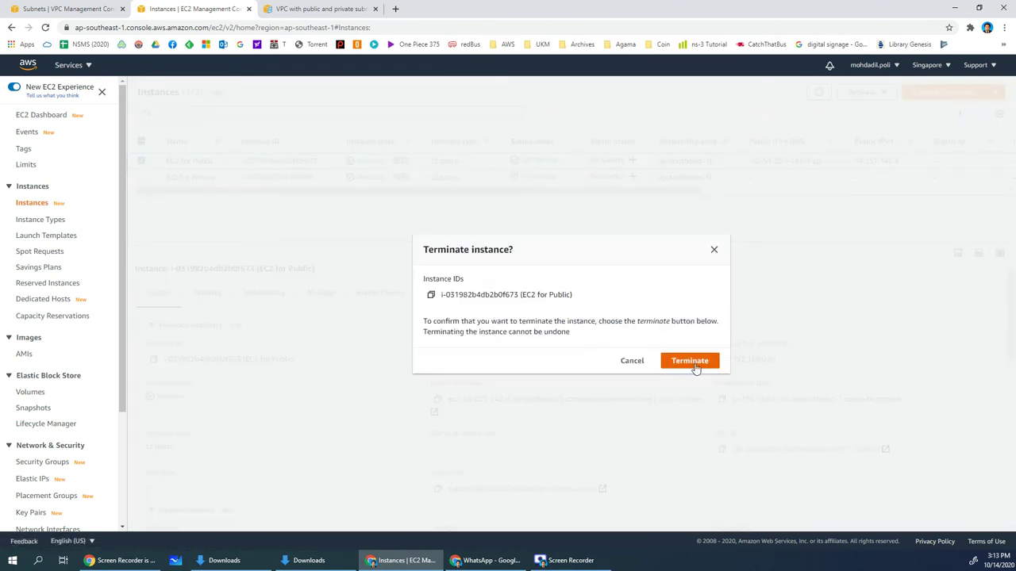
{"action": "left_click", "coordinate": [687, 361]}
Terminate the Ec2 for Private instance as well
{"action": "right_click", "coordinate": [191, 208]}
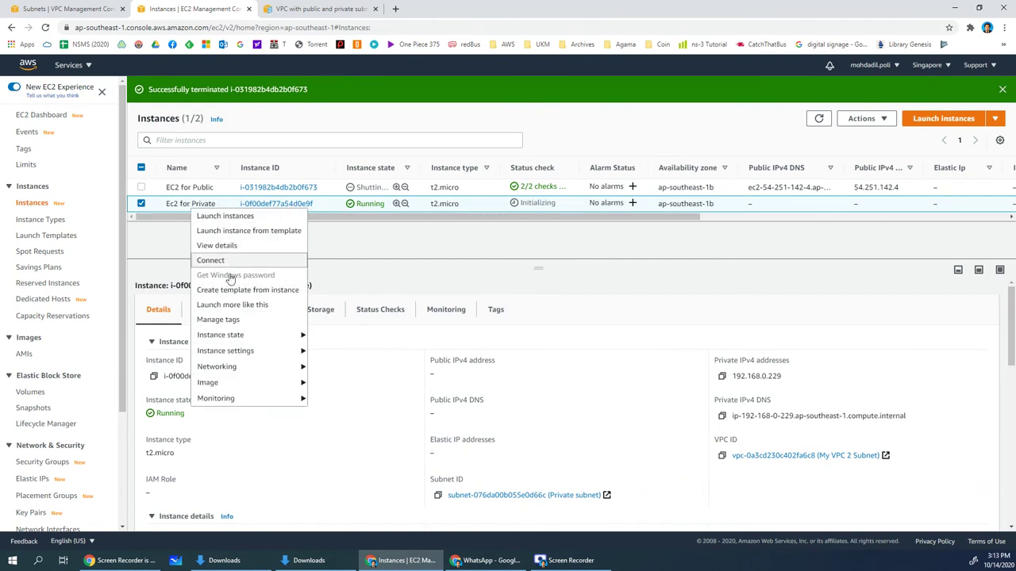
{"action": "mouse_move", "coordinate": [249, 334]}
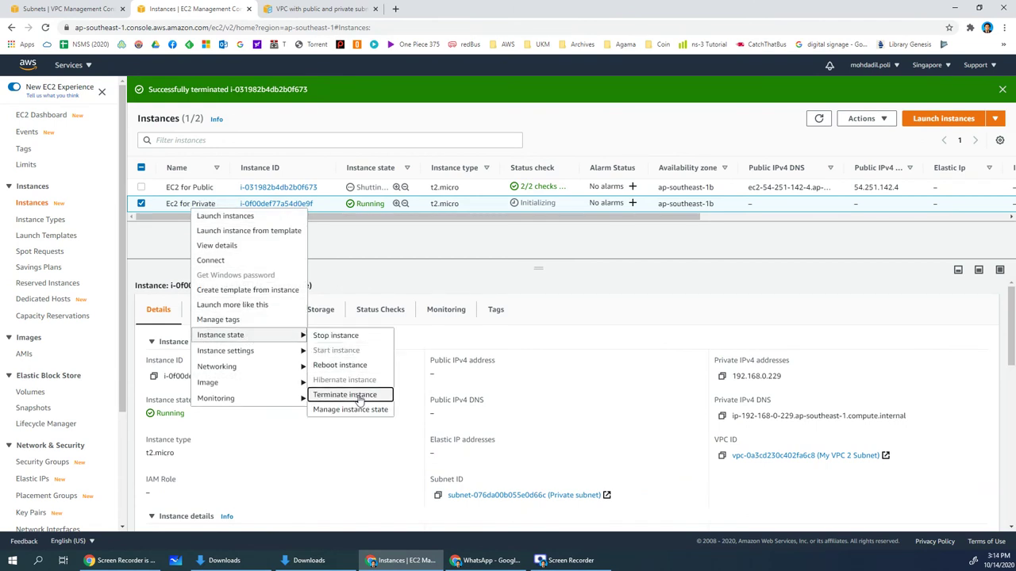
{"action": "left_click", "coordinate": [322, 395]}
{"action": "left_click", "coordinate": [687, 363]}
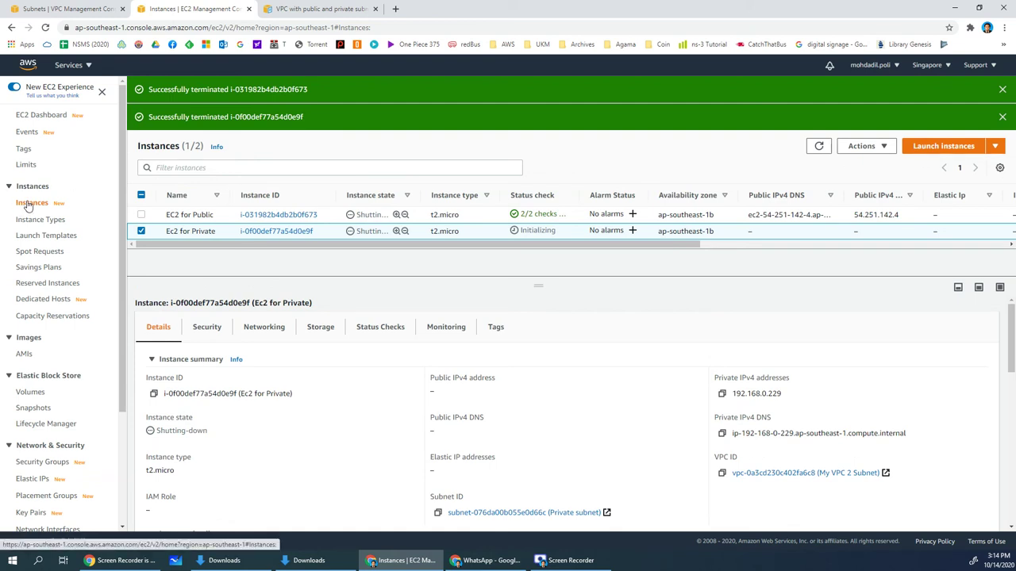
Open Your VPCs in the VPC console, checking the VPC scenario docs before returning
{"action": "left_click", "coordinate": [77, 10]}
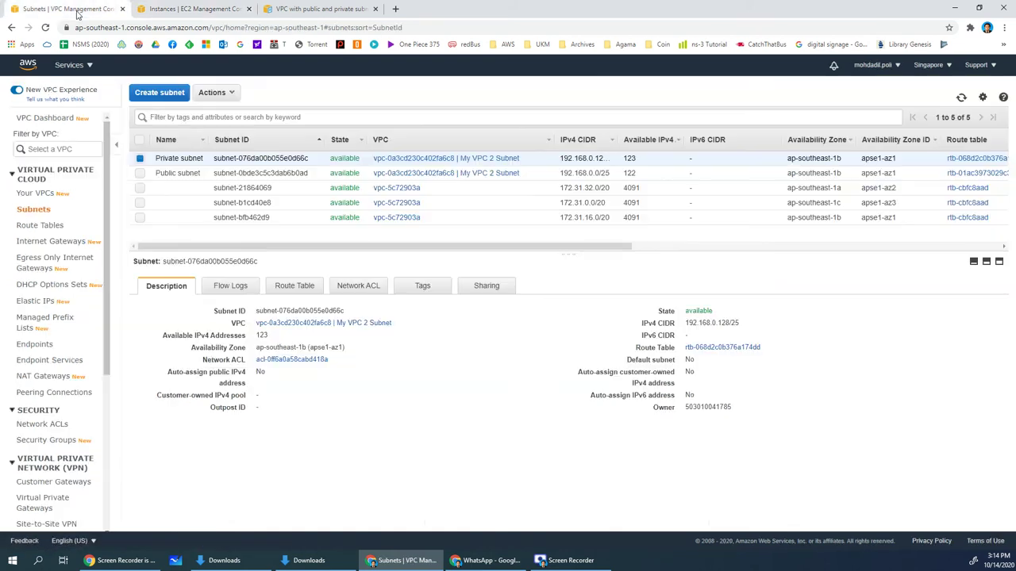
{"action": "left_click", "coordinate": [38, 197]}
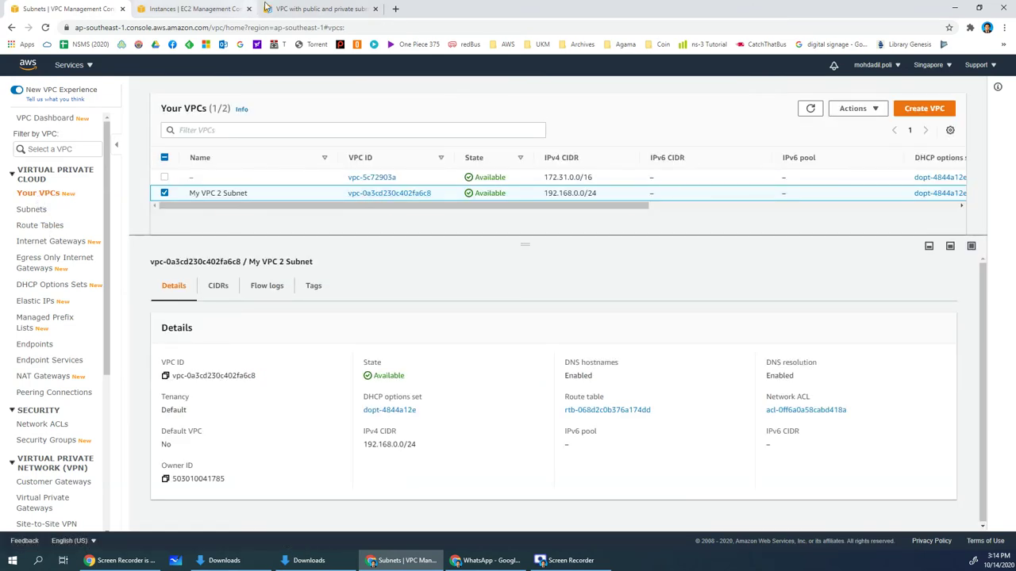
{"action": "left_click", "coordinate": [302, 9]}
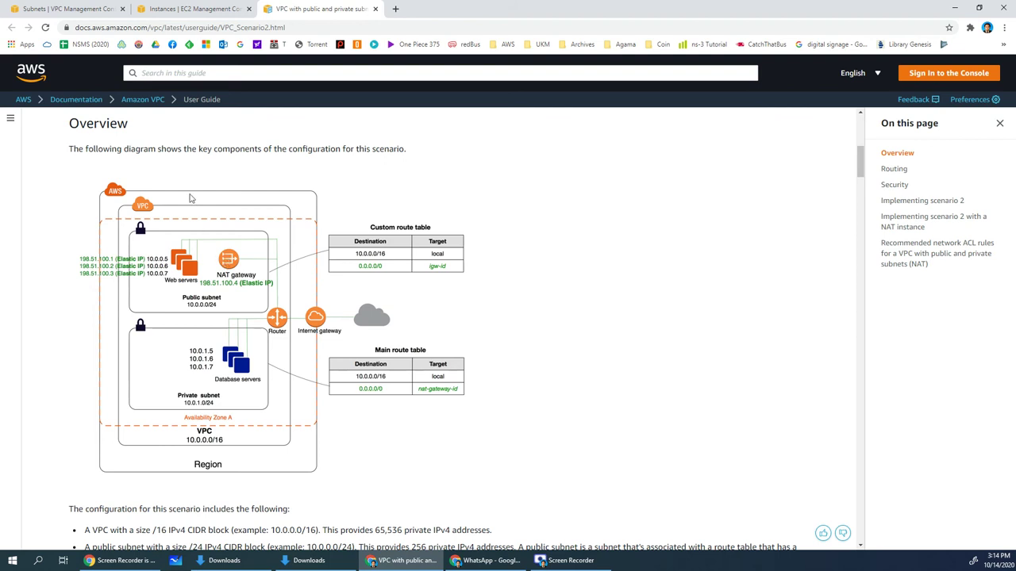
{"action": "key", "text": "ctrl+1"}
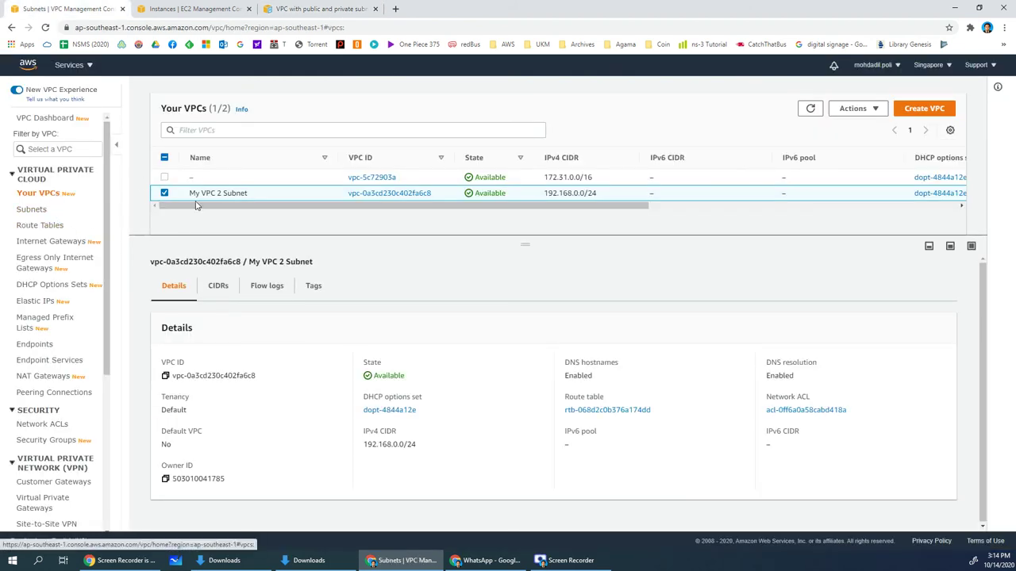
Try deleting My VPC 2 Subnet and follow the link to its blocking NAT gateway
{"action": "right_click", "coordinate": [268, 197]}
{"action": "left_click", "coordinate": [296, 320]}
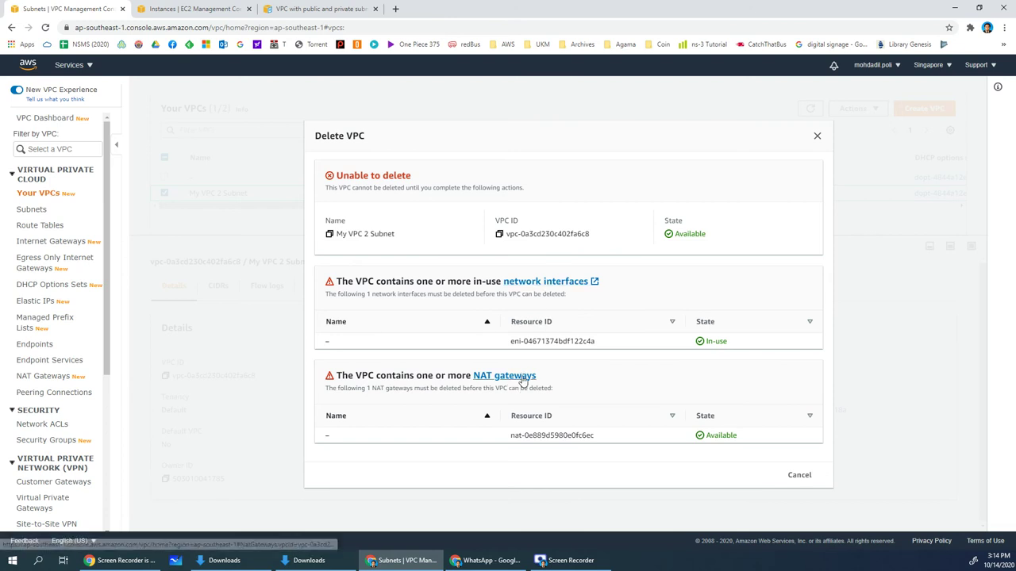
{"action": "left_click", "coordinate": [514, 378]}
Delete the NAT gateway, confirming with the word 'delete'
{"action": "right_click", "coordinate": [271, 199]}
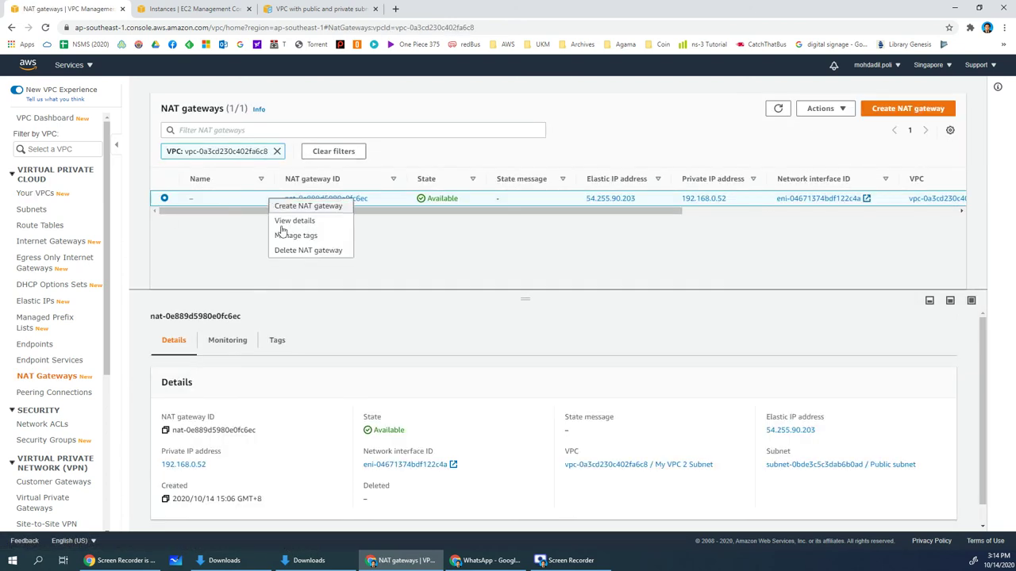
{"action": "left_click", "coordinate": [304, 251]}
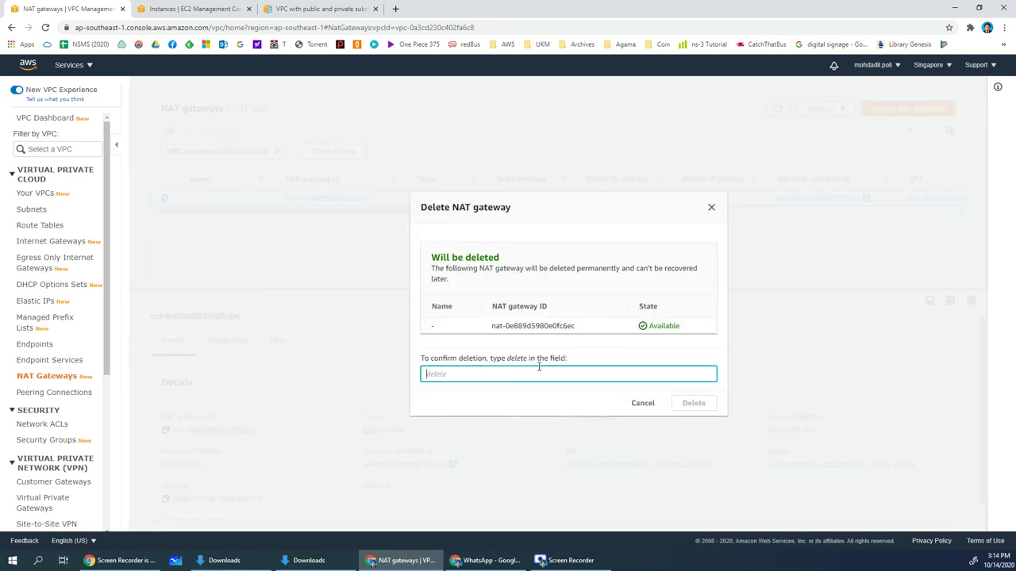
{"action": "type", "text": "delete"}
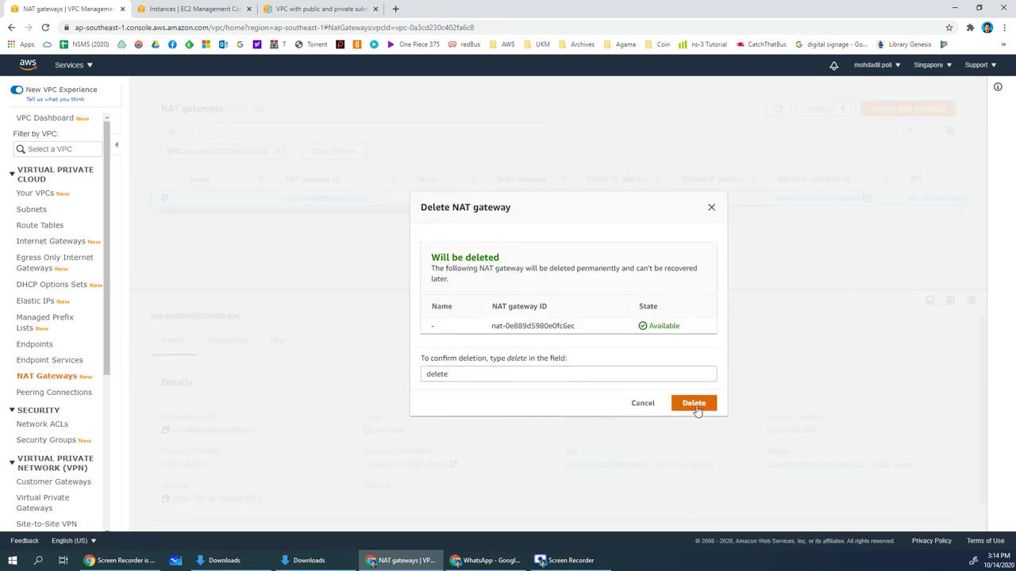
{"action": "left_click", "coordinate": [694, 403]}
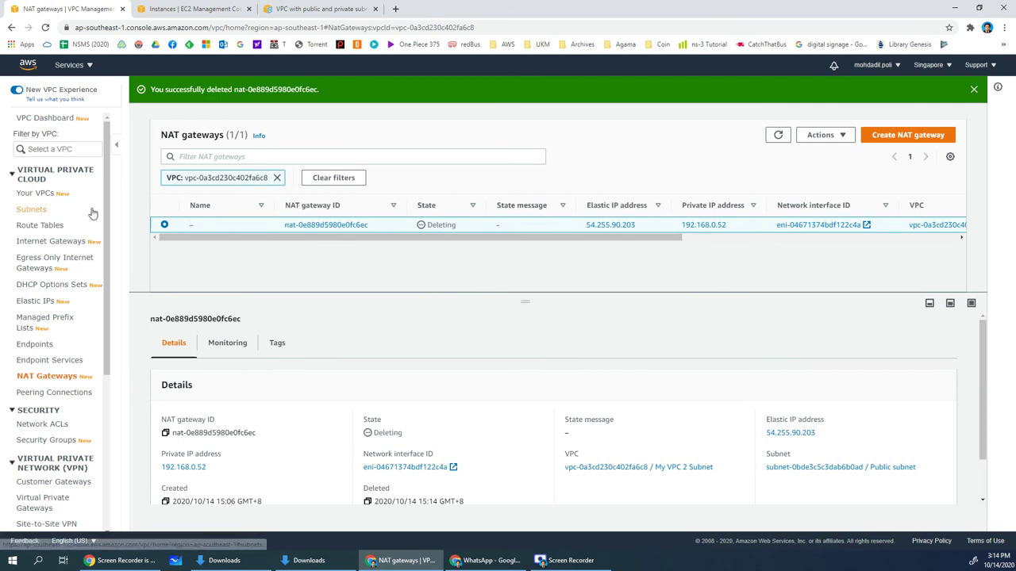
Check the Internet Gateways and NAT Gateways lists, then retry deleting My VPC 2 Subnet
{"action": "left_click", "coordinate": [34, 194]}
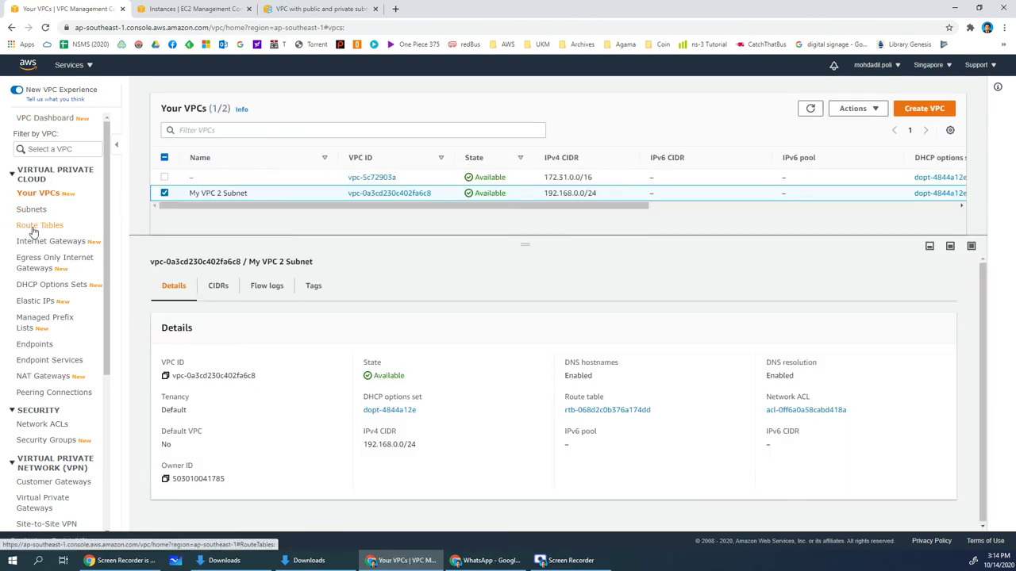
{"action": "left_click", "coordinate": [40, 246]}
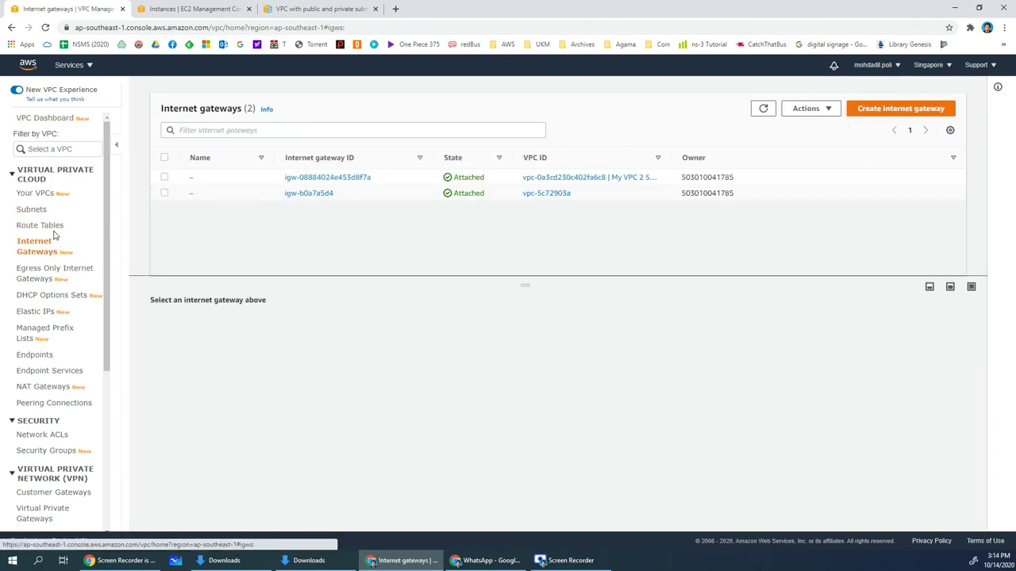
{"action": "left_click", "coordinate": [33, 195]}
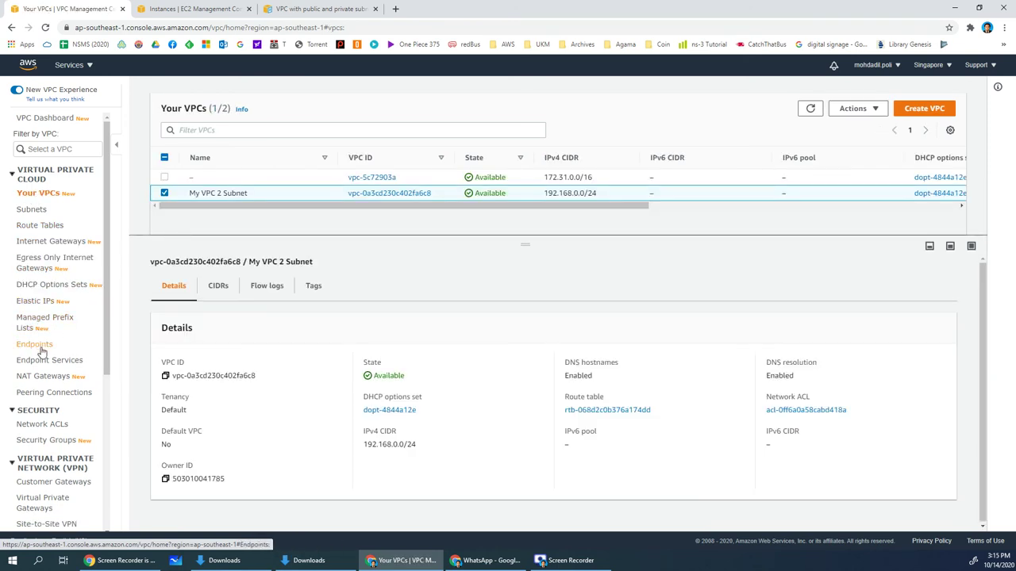
{"action": "left_click", "coordinate": [48, 376]}
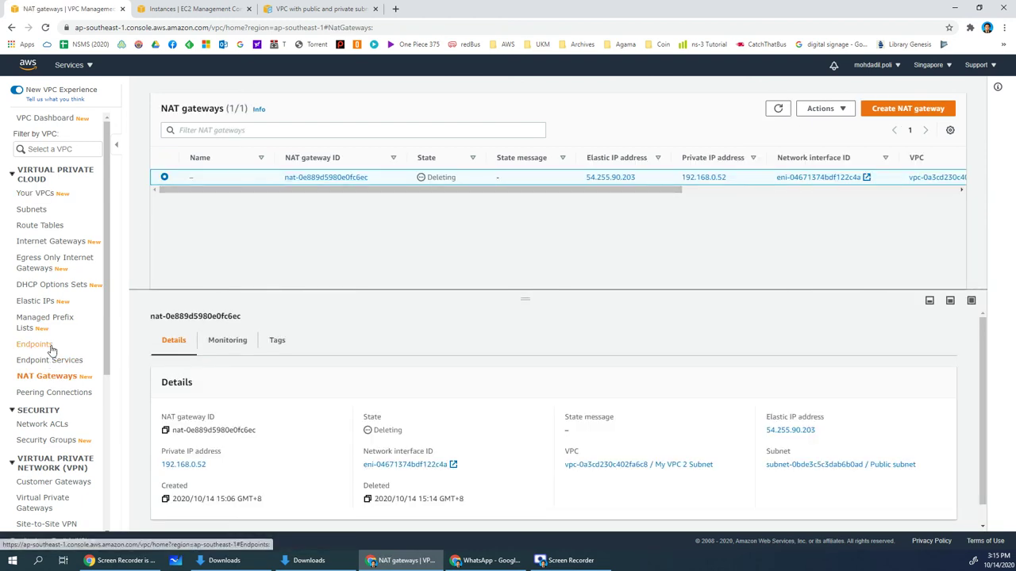
{"action": "left_click", "coordinate": [38, 192]}
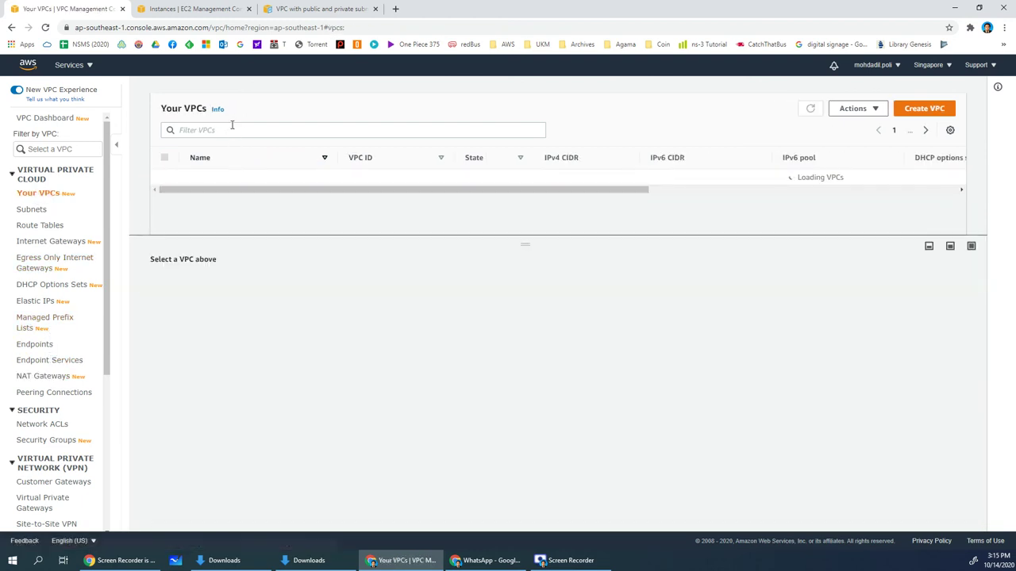
{"action": "right_click", "coordinate": [293, 192]}
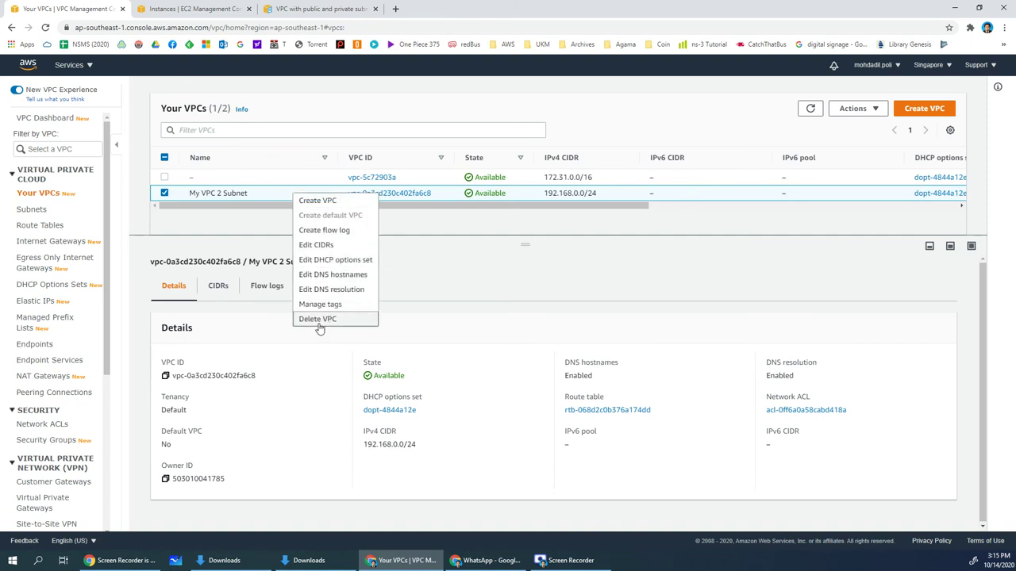
{"action": "left_click", "coordinate": [317, 321]}
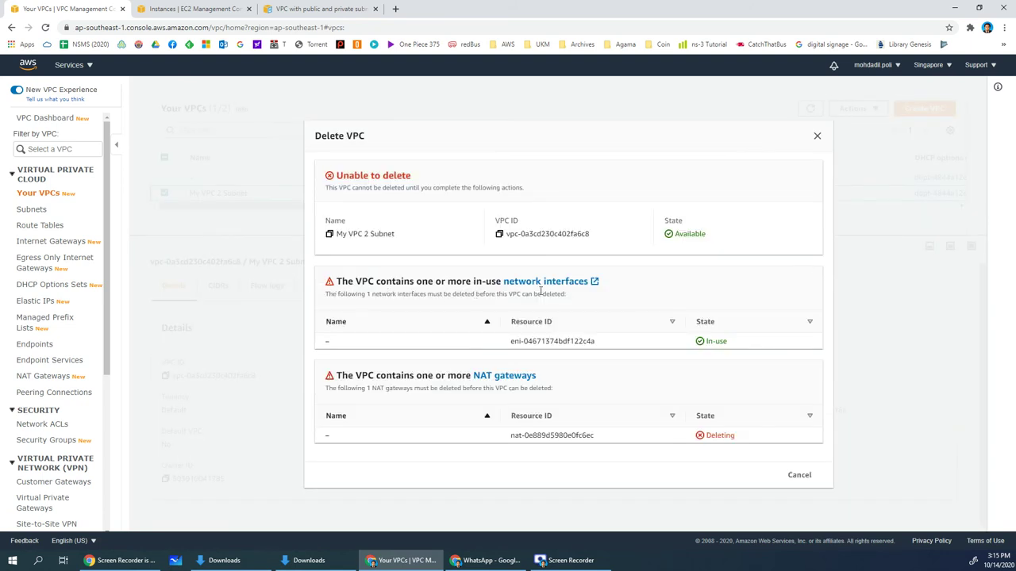
Attempt to delete the blocking network interface eni-04671374bdf122c4a, then close the failed confirmation
{"action": "left_click", "coordinate": [556, 286]}
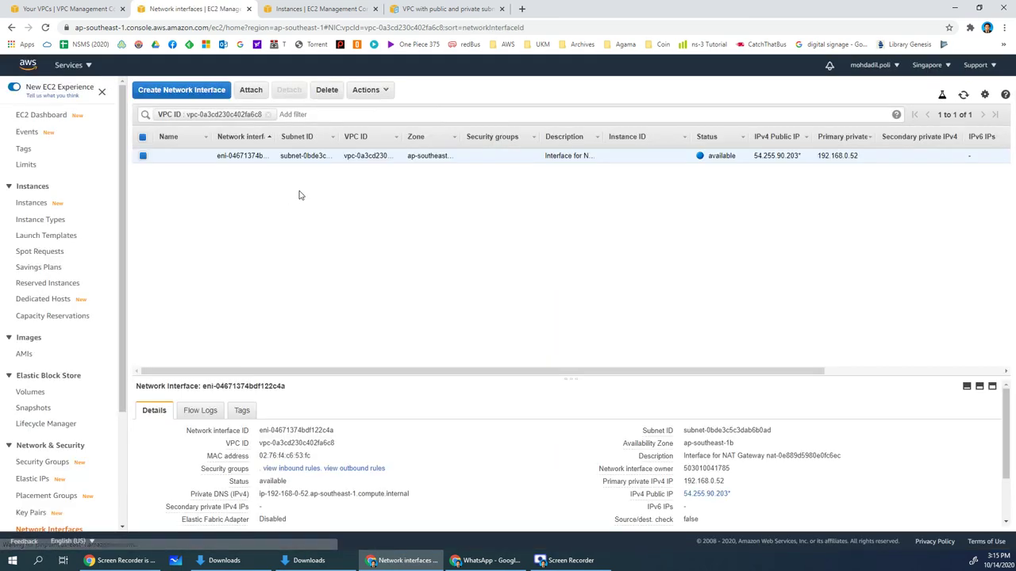
{"action": "right_click", "coordinate": [203, 159]}
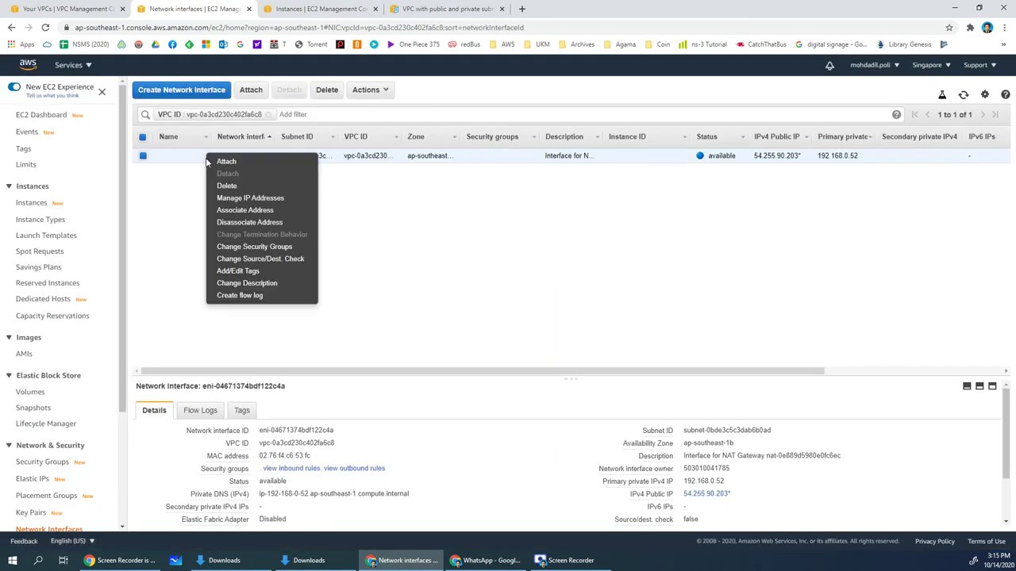
{"action": "right_click", "coordinate": [400, 161]}
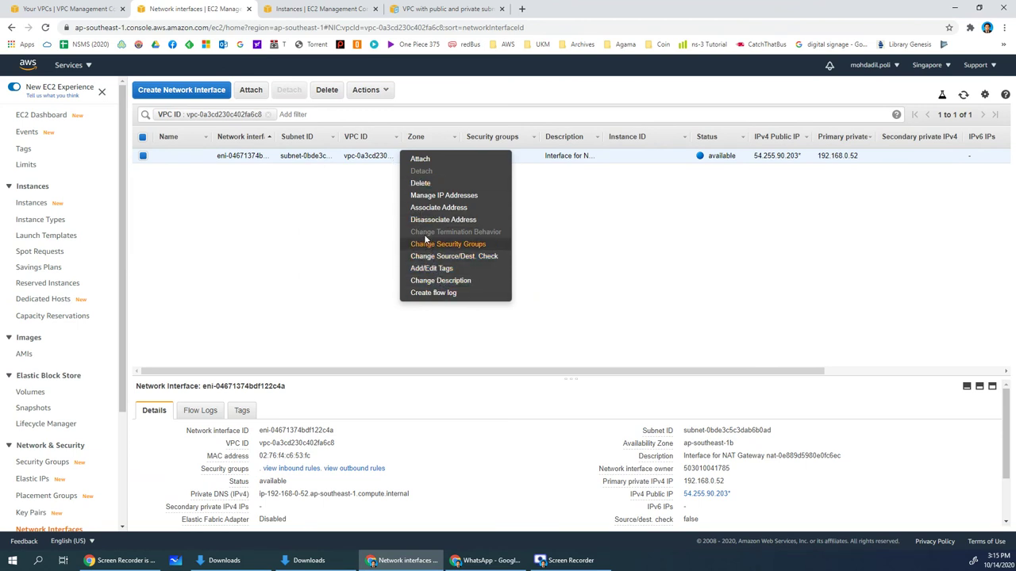
{"action": "left_click", "coordinate": [420, 183]}
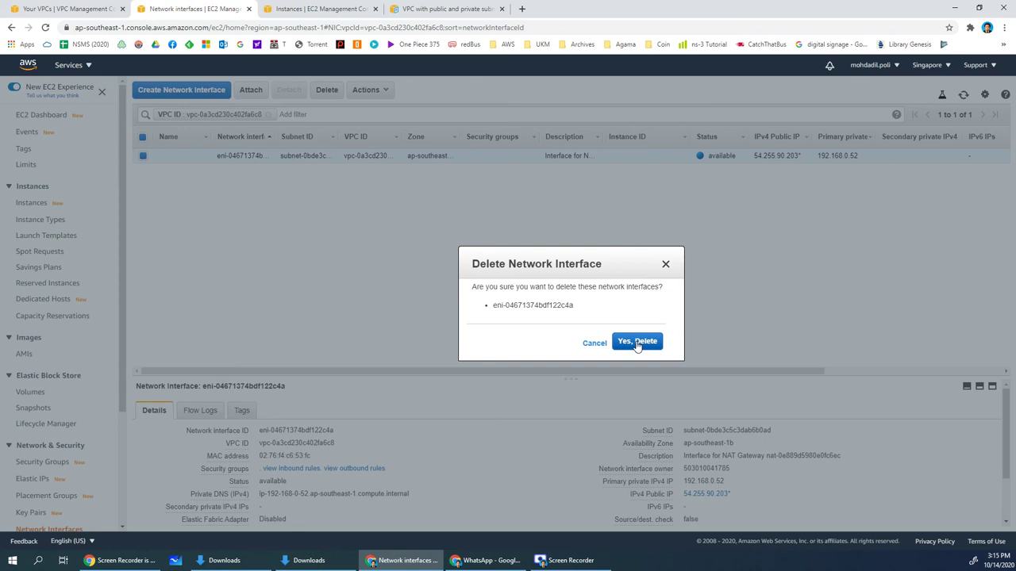
{"action": "left_click", "coordinate": [636, 342]}
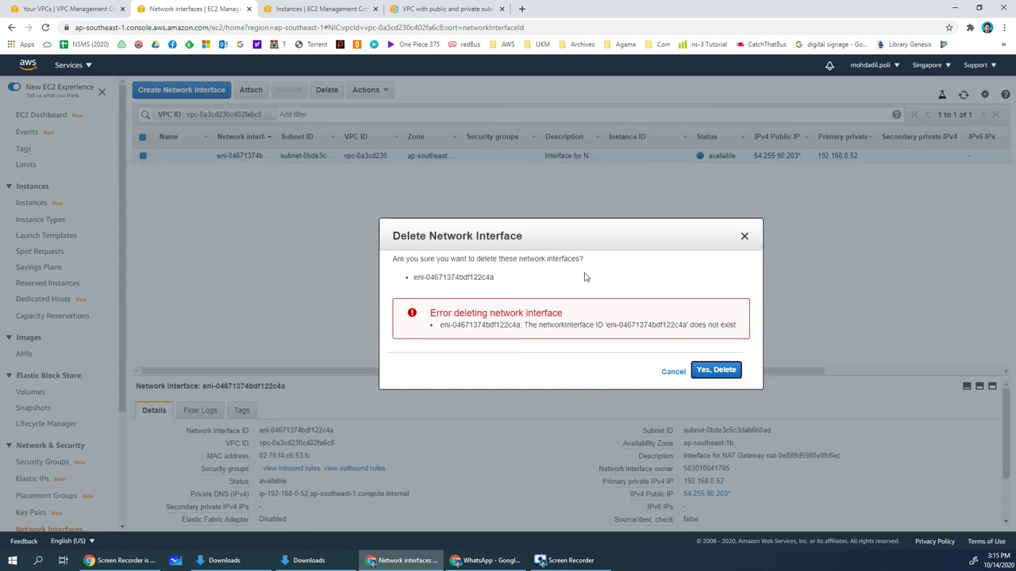
{"action": "left_click", "coordinate": [717, 371]}
{"action": "left_click", "coordinate": [694, 370]}
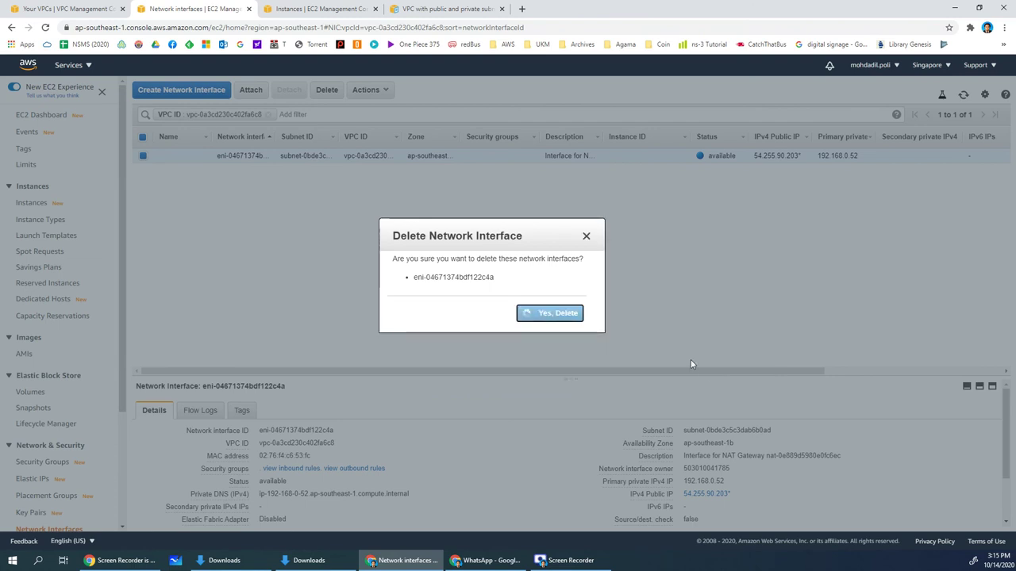
{"action": "left_click", "coordinate": [672, 371]}
Back in the reloaded VPC console, retry deleting My VPC 2 Subnet
{"action": "right_click", "coordinate": [639, 164]}
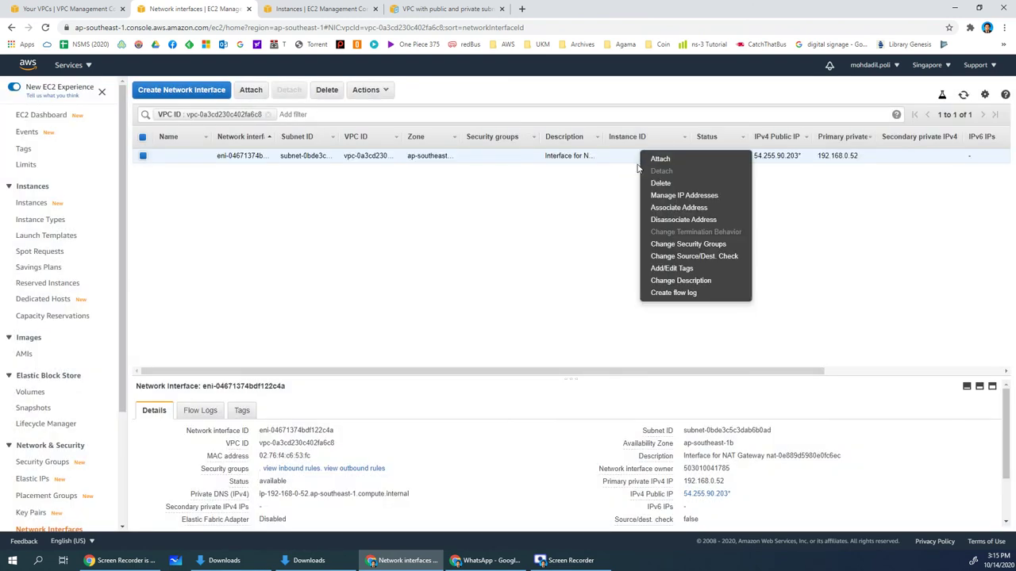
{"action": "left_click", "coordinate": [419, 222]}
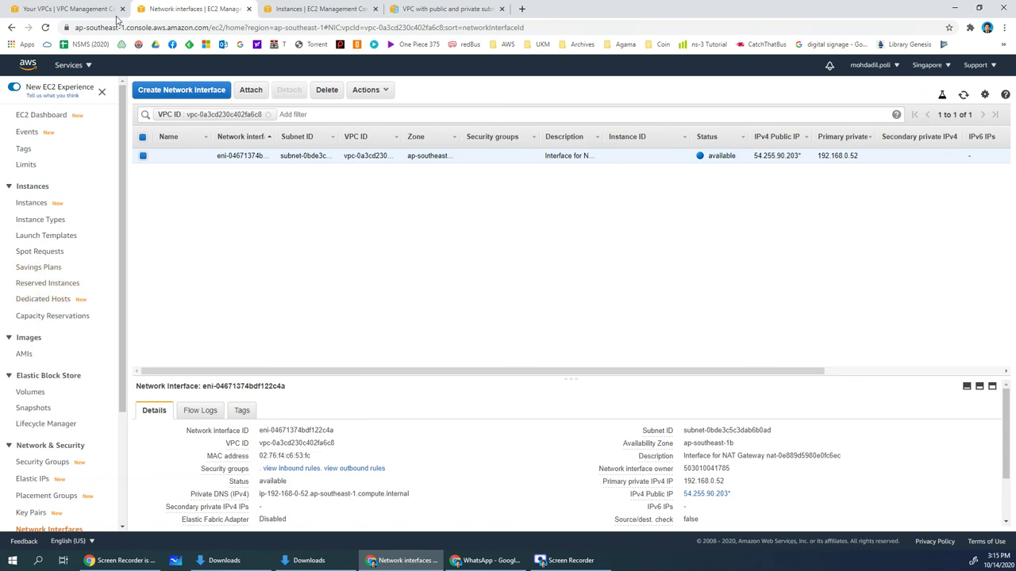
{"action": "left_click", "coordinate": [116, 14]}
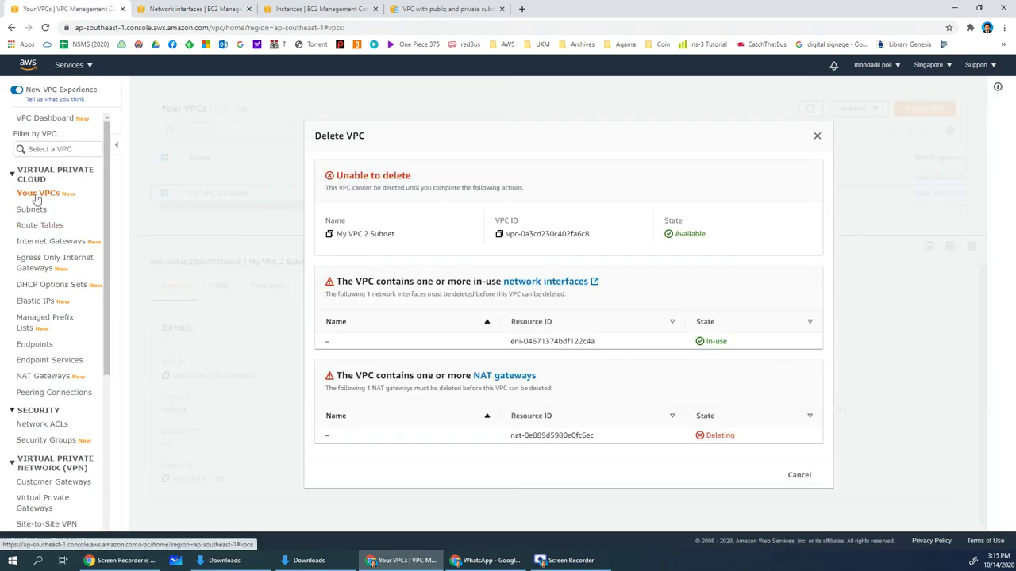
{"action": "left_click", "coordinate": [45, 27]}
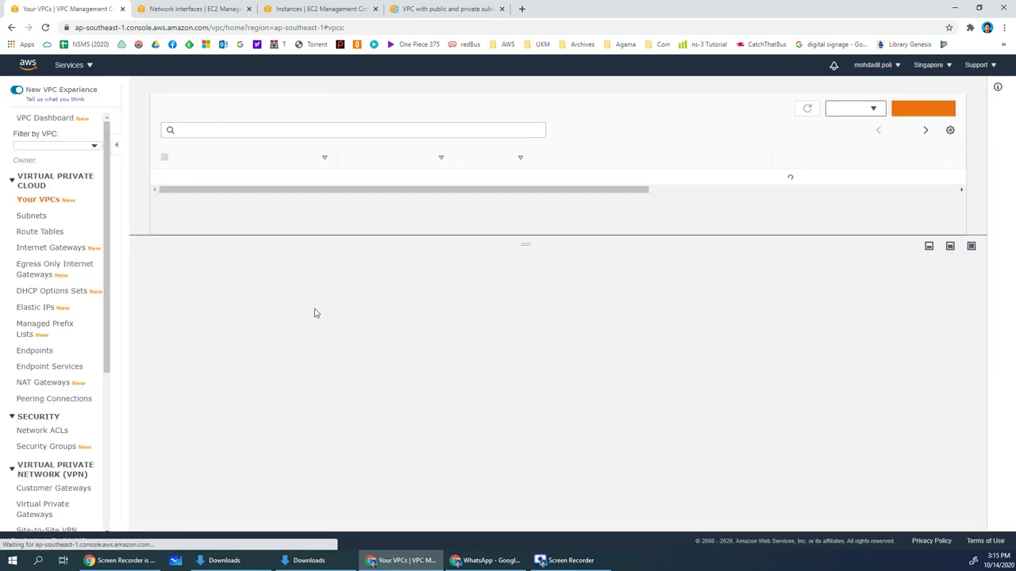
{"action": "left_click", "coordinate": [297, 194]}
{"action": "right_click", "coordinate": [287, 195]}
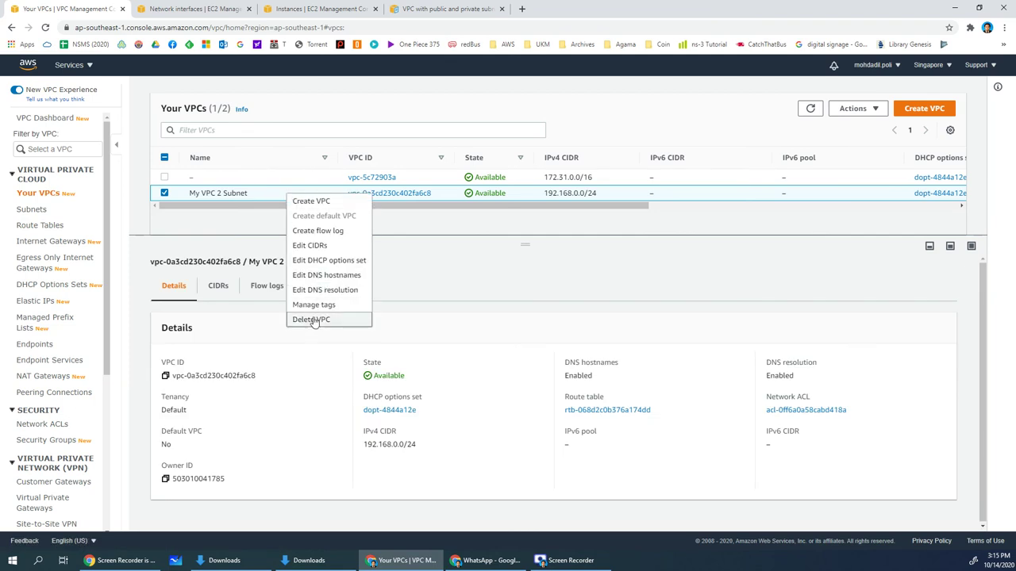
{"action": "left_click", "coordinate": [312, 320]}
Try deleting the NAT gateway's network interface again, dismiss the failure and refresh the list
{"action": "left_click", "coordinate": [548, 332]}
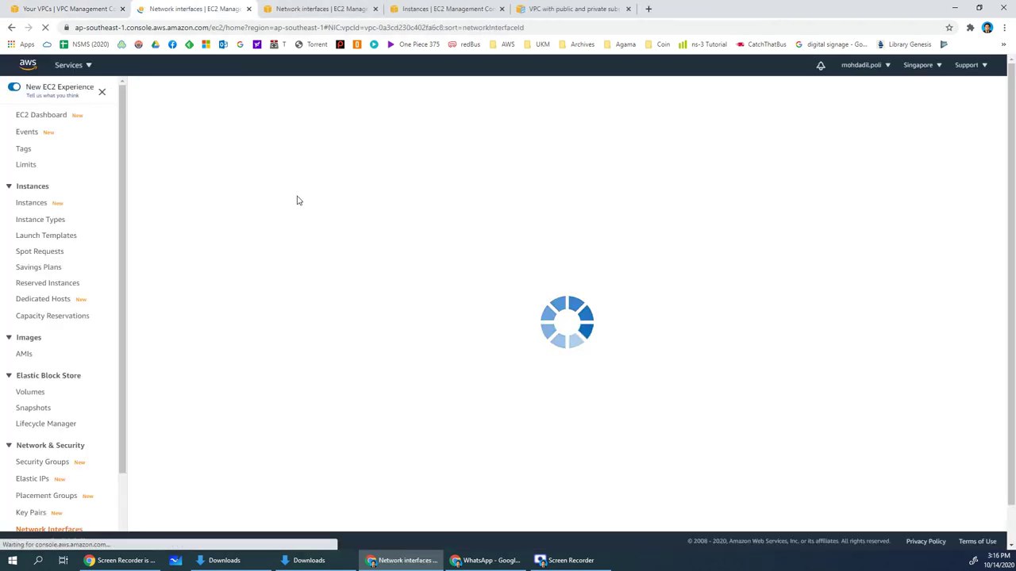
{"action": "right_click", "coordinate": [318, 159]}
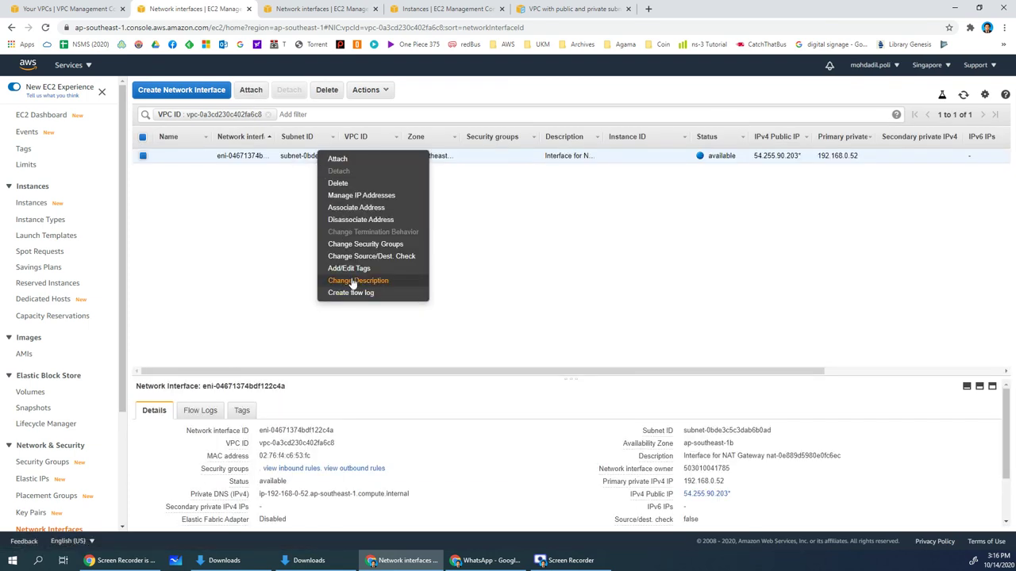
{"action": "left_click", "coordinate": [338, 183]}
{"action": "left_click", "coordinate": [637, 341]}
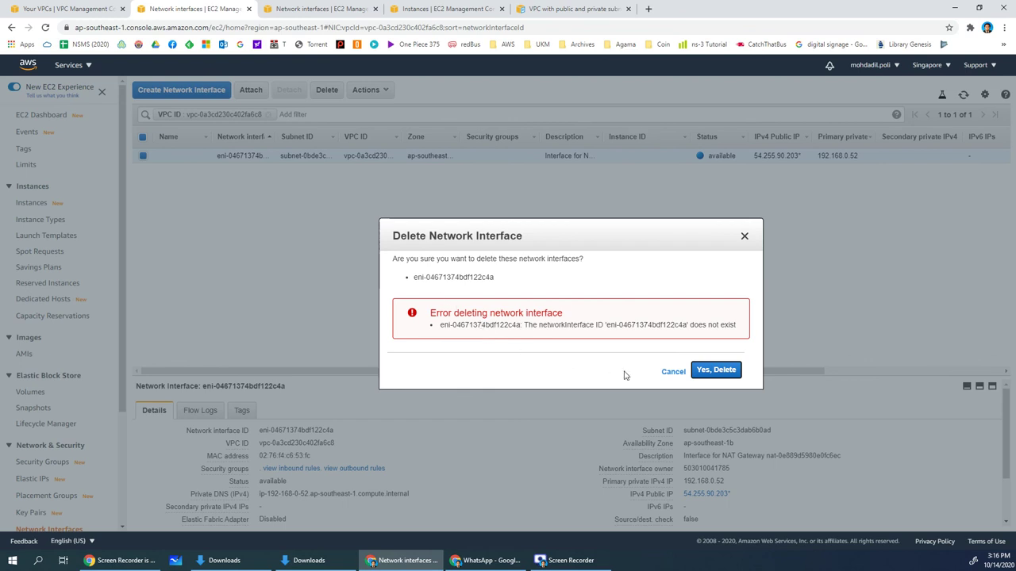
{"action": "left_click", "coordinate": [672, 373]}
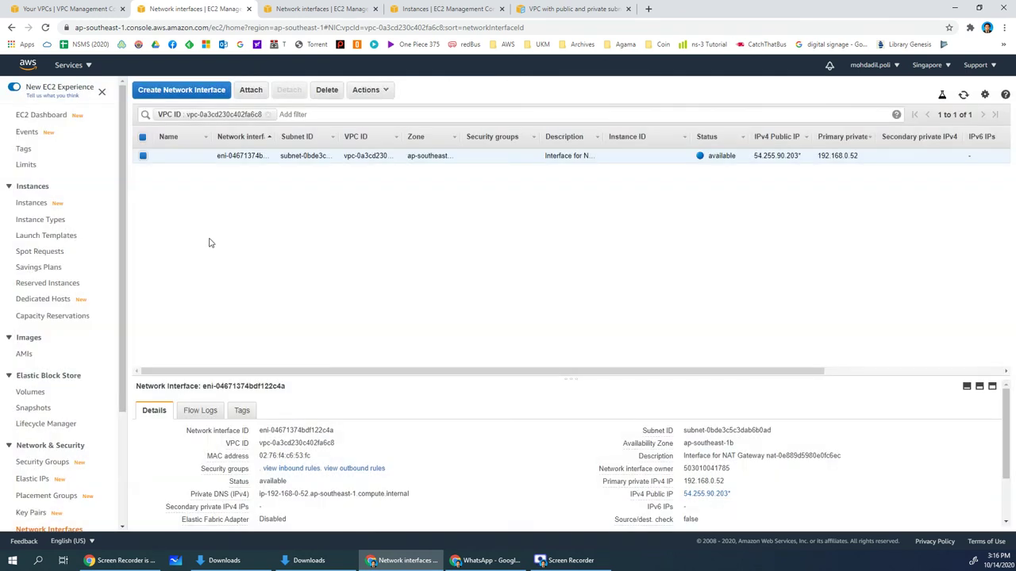
{"action": "left_click", "coordinate": [46, 27]}
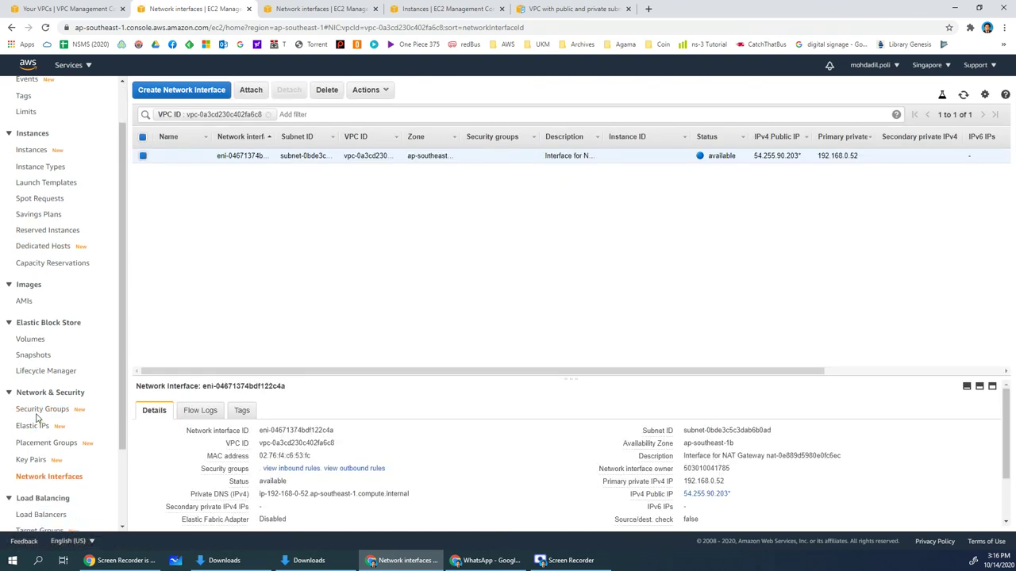
Release the Elastic IP address 52.77.83.72
{"action": "left_click", "coordinate": [36, 425]}
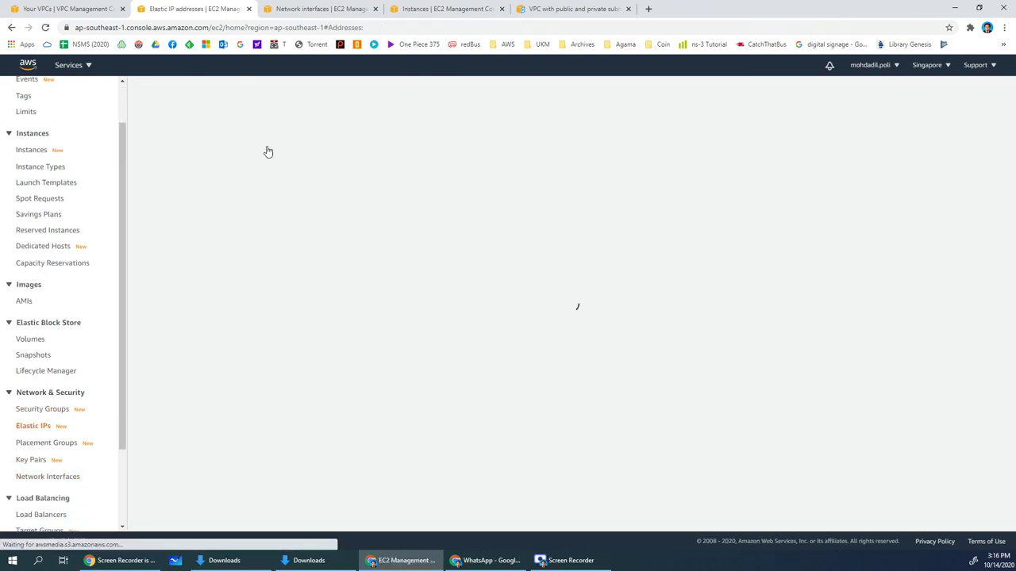
{"action": "right_click", "coordinate": [414, 192]}
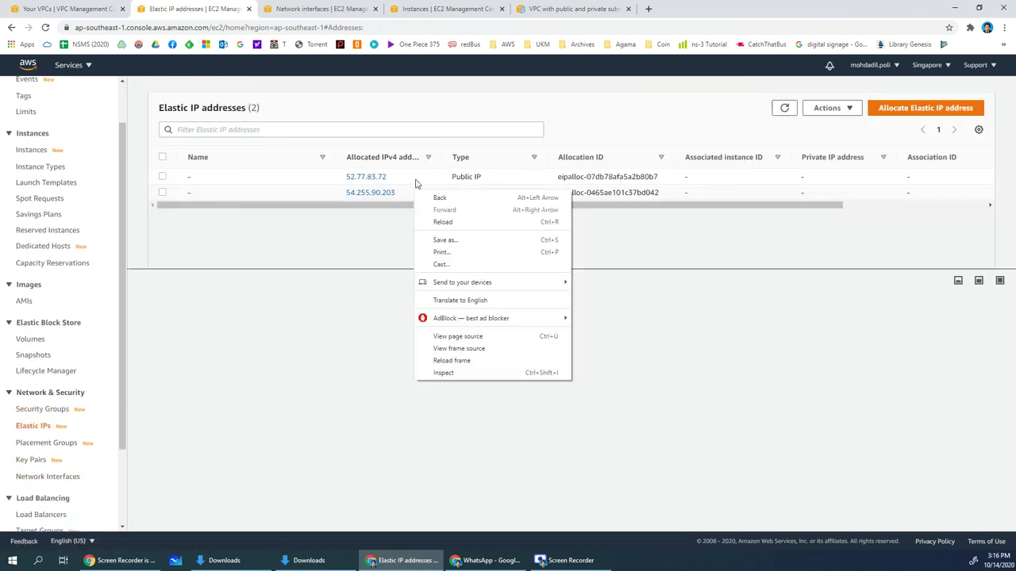
{"action": "left_click", "coordinate": [415, 181]}
{"action": "left_click", "coordinate": [415, 177]}
{"action": "left_click", "coordinate": [829, 108]}
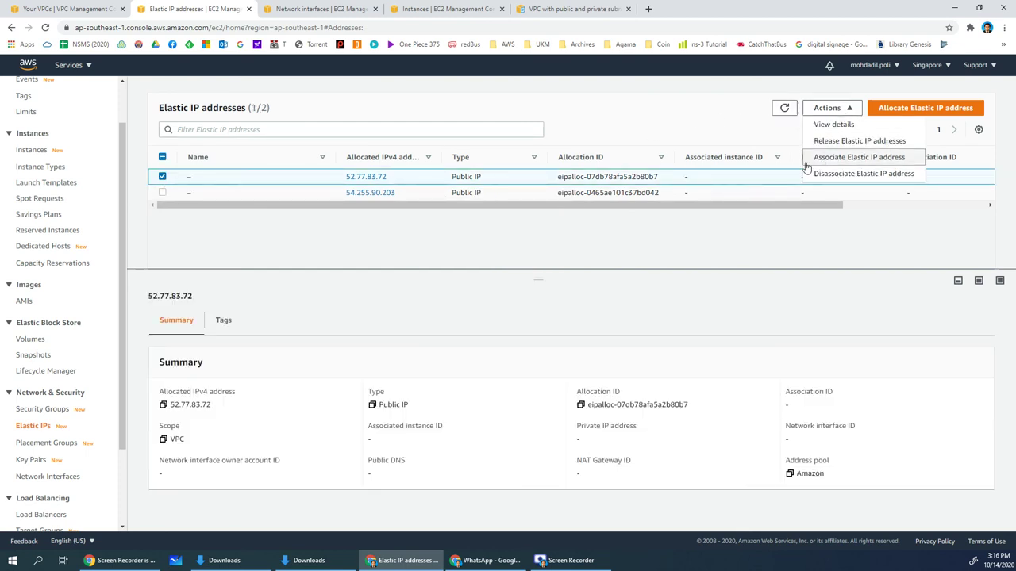
{"action": "left_click", "coordinate": [859, 140]}
{"action": "left_click", "coordinate": [694, 357]}
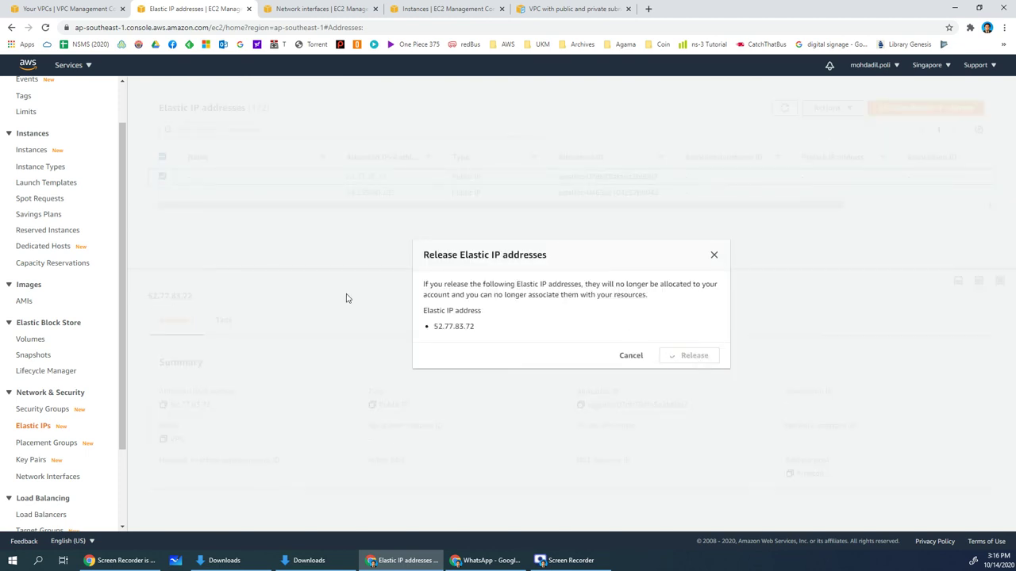
Release the remaining Elastic IP address 54.255.90.203
{"action": "left_click", "coordinate": [199, 214]}
{"action": "left_click", "coordinate": [829, 144]}
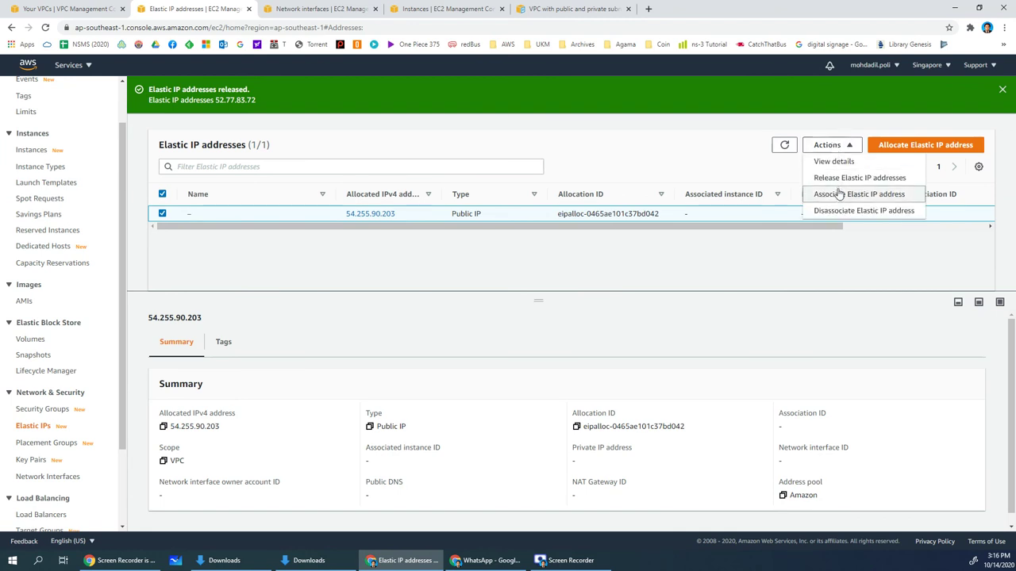
{"action": "left_click", "coordinate": [842, 178]}
{"action": "left_click", "coordinate": [687, 356]}
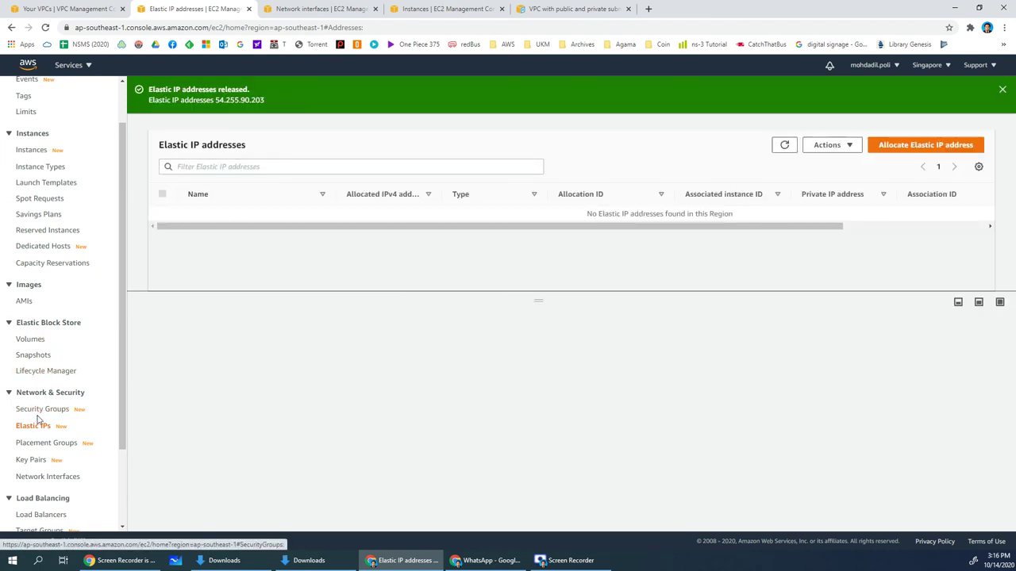
{"action": "left_click", "coordinate": [95, 17]}
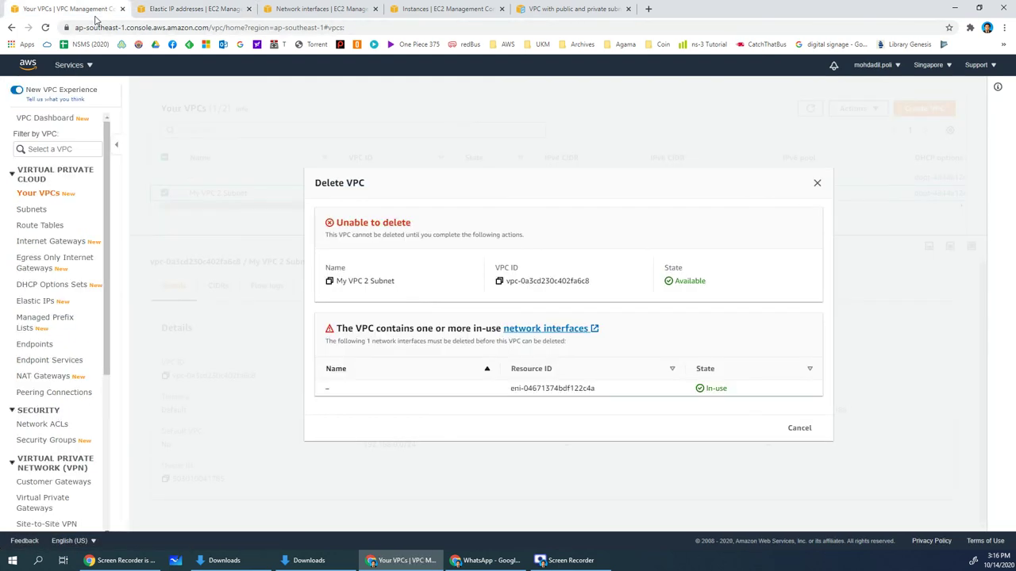
Review the lab VPC's remaining subnets and close the outdated unable-to-delete notice
{"action": "left_click", "coordinate": [30, 208]}
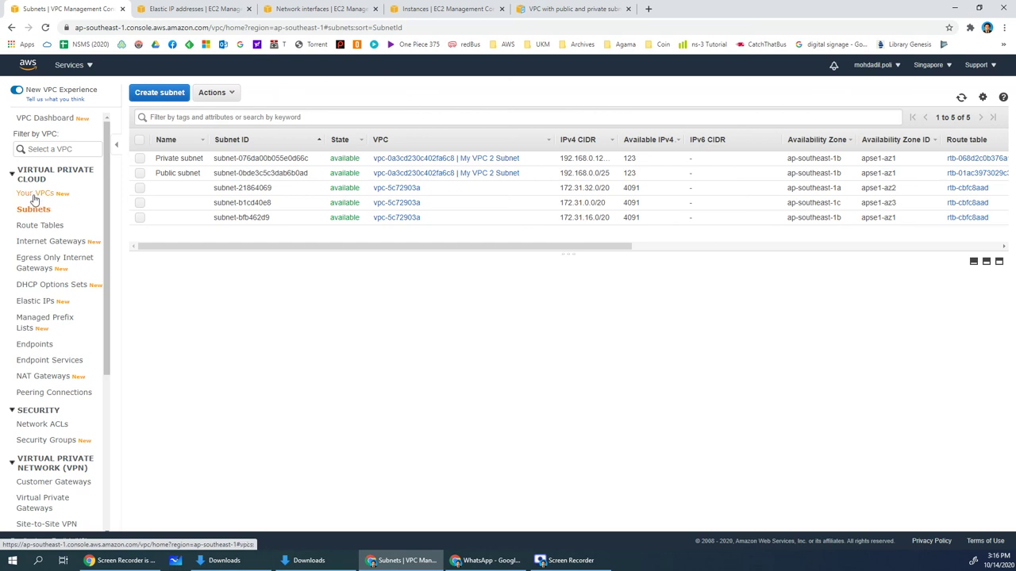
{"action": "left_click", "coordinate": [33, 194]}
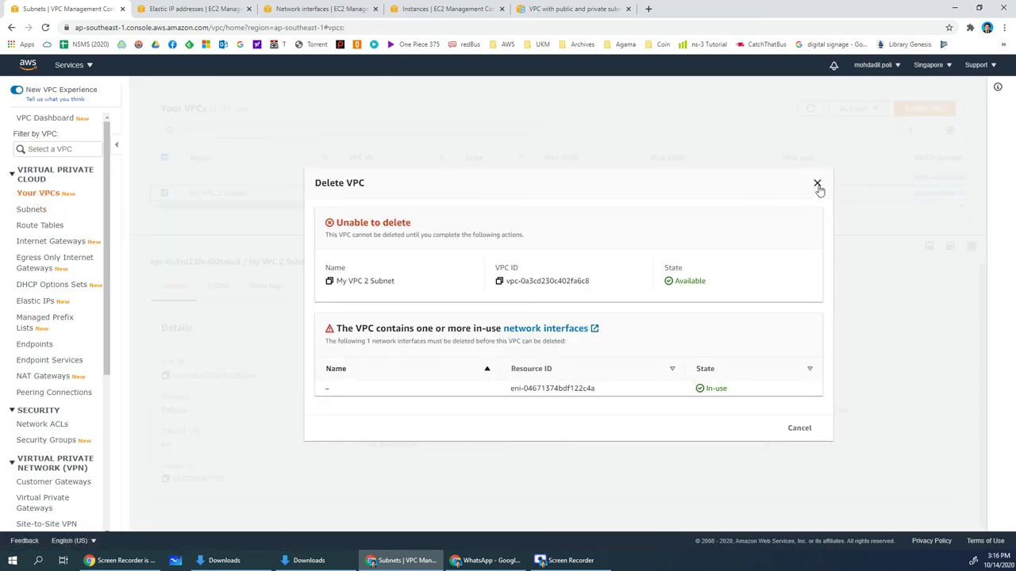
{"action": "left_click", "coordinate": [818, 185]}
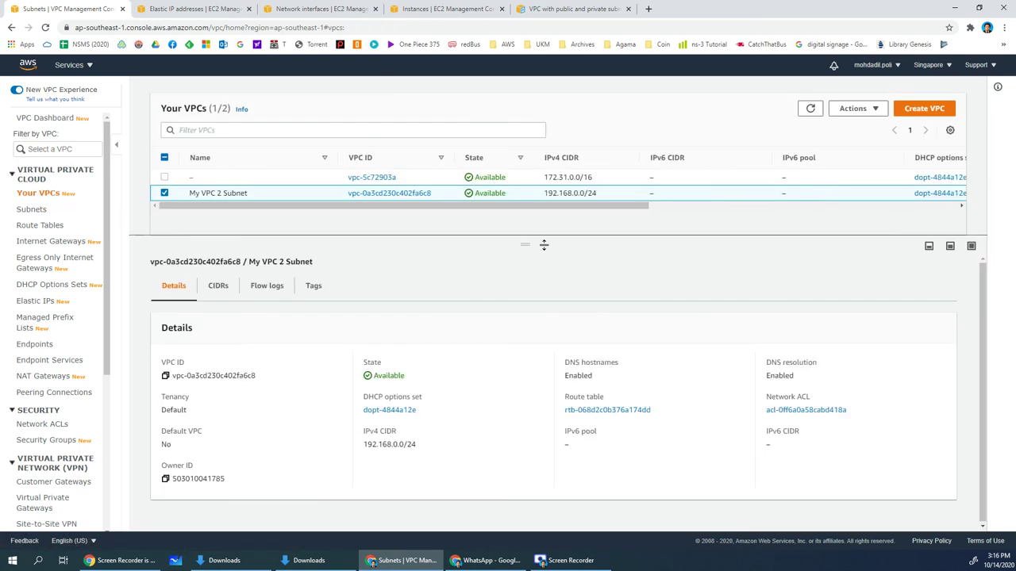
Delete My VPC 2 Subnet with its six associated resources, confirming with 'delete'
{"action": "right_click", "coordinate": [261, 197]}
{"action": "left_click", "coordinate": [302, 320]}
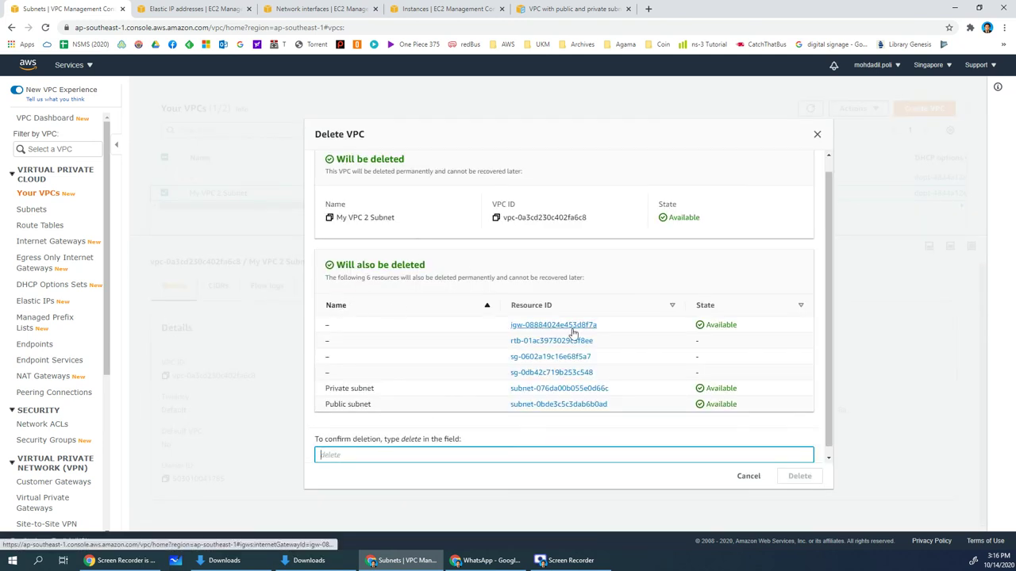
{"action": "scroll", "coordinate": [381, 337], "scroll_direction": "down", "scroll_amount": 1}
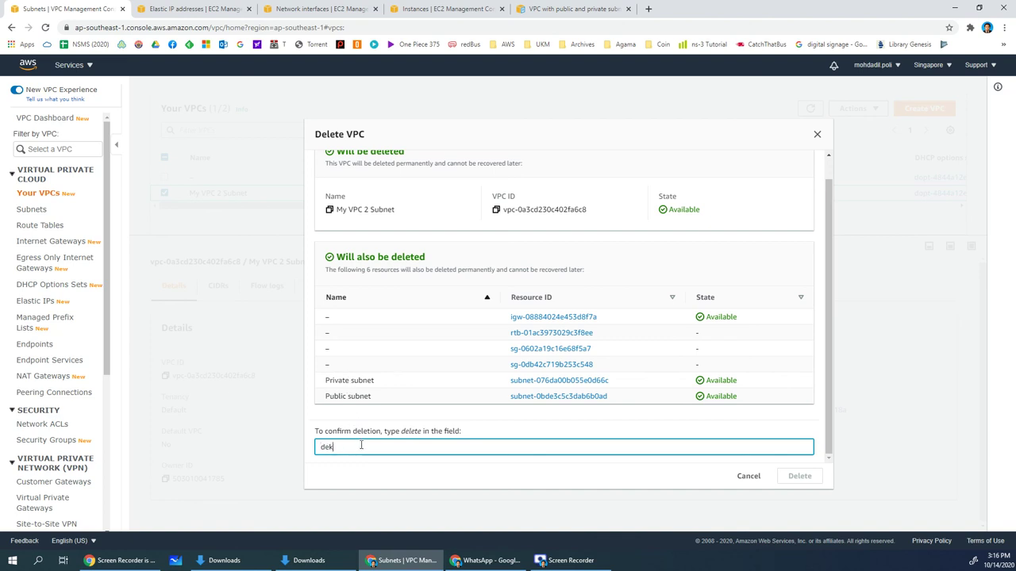
{"action": "type", "text": "ete"}
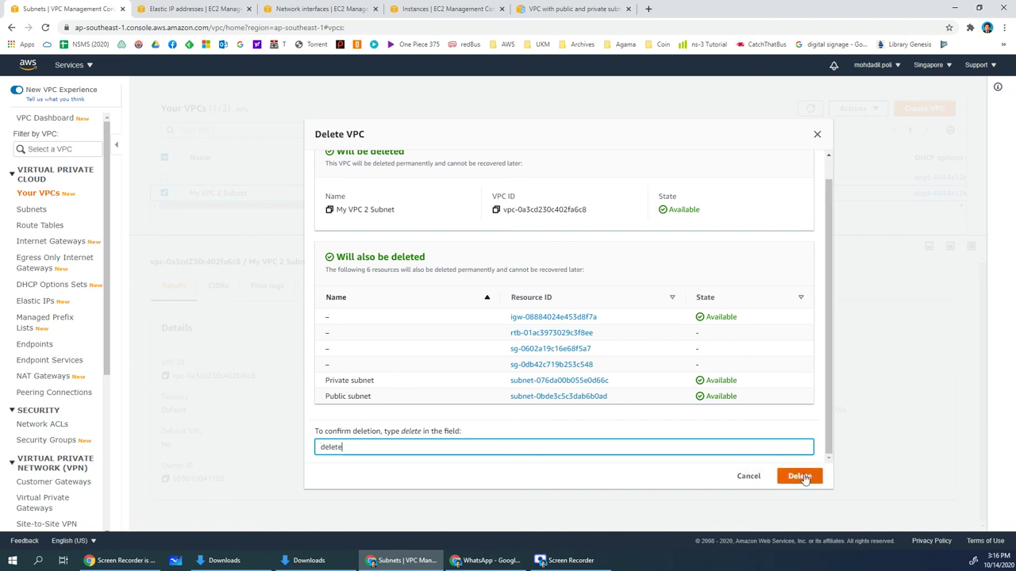
{"action": "left_click", "coordinate": [800, 476]}
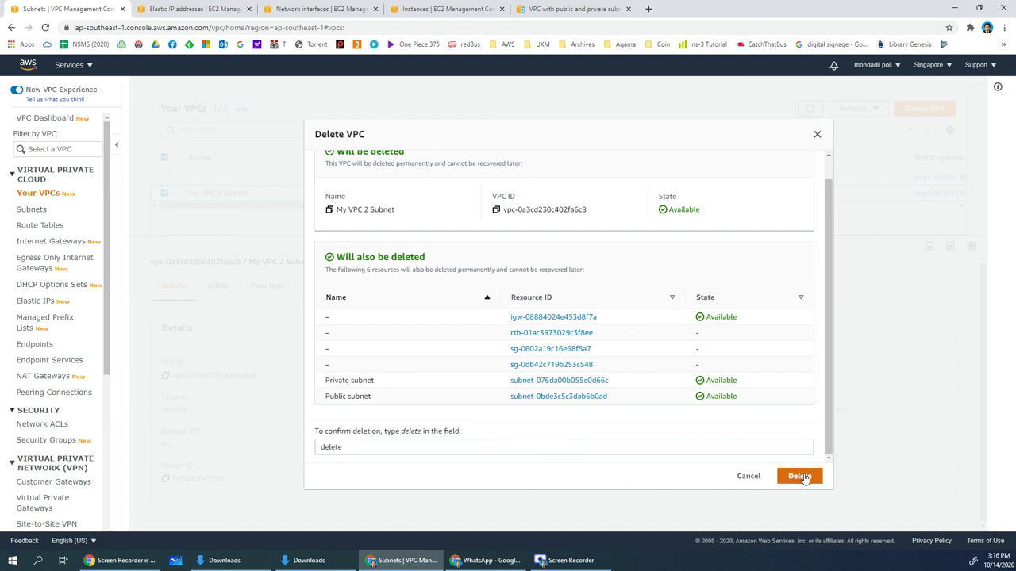
{"action": "left_click", "coordinate": [801, 476]}
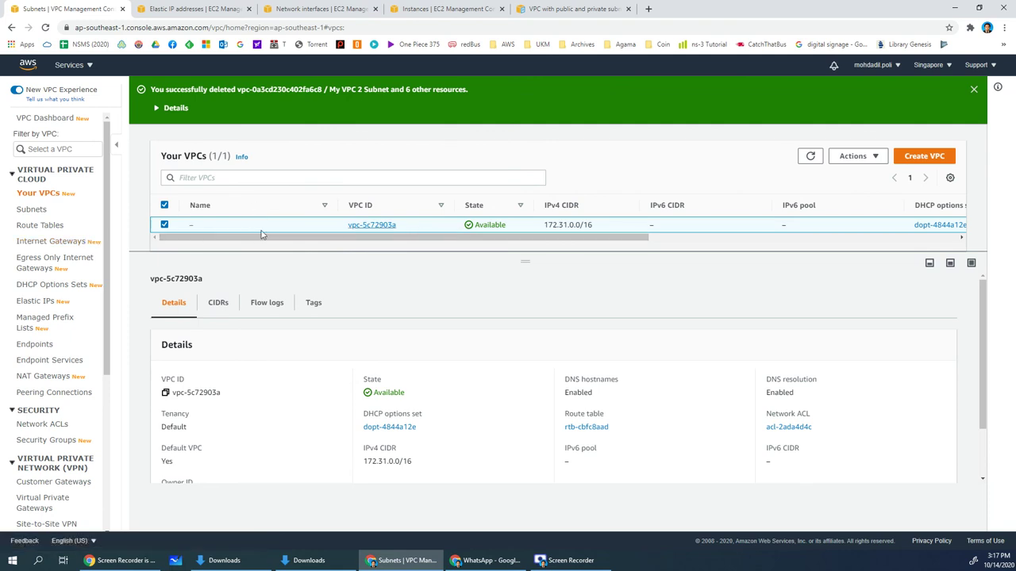
{"action": "left_click", "coordinate": [32, 211]}
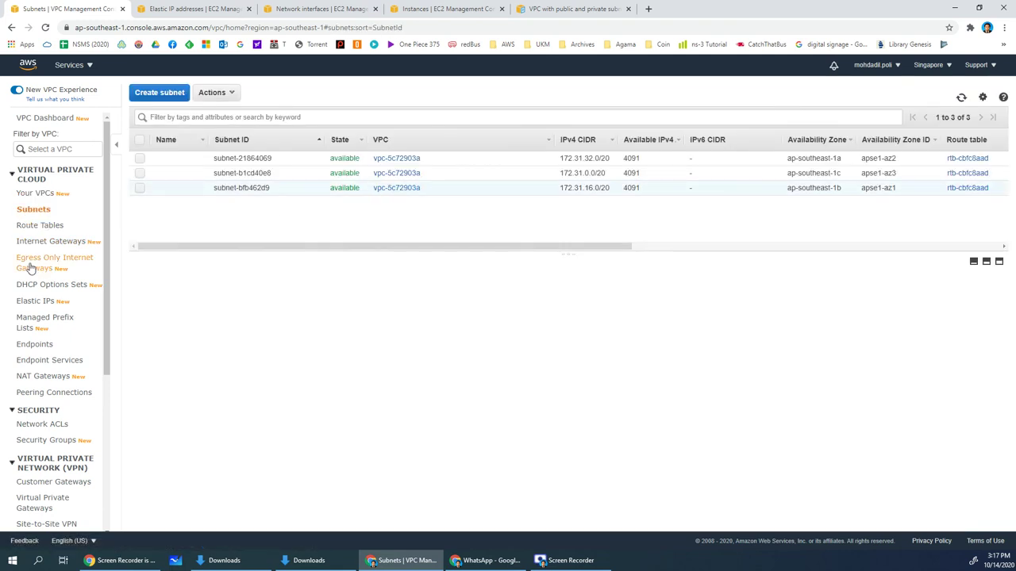
{"action": "left_click", "coordinate": [35, 243]}
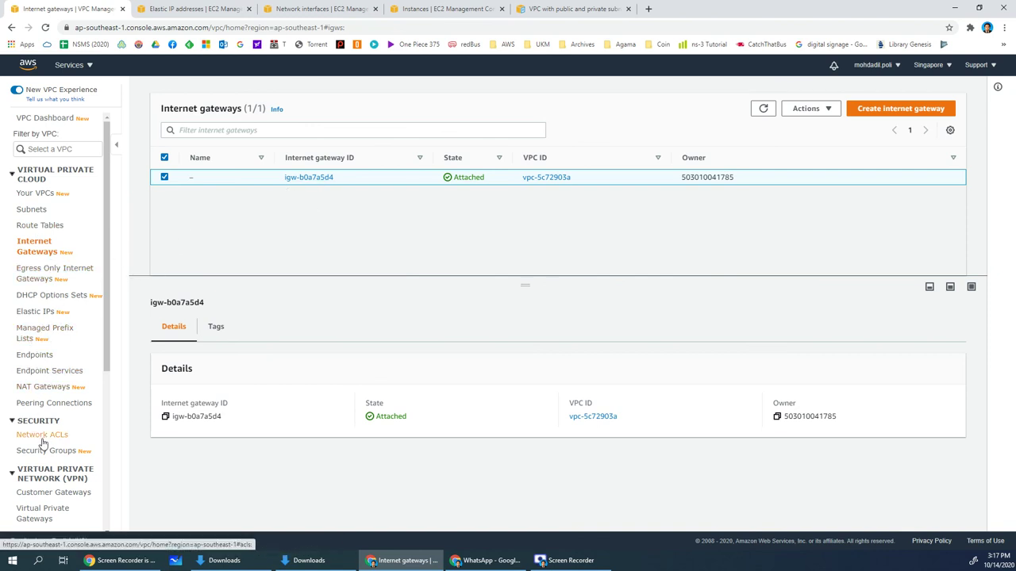
{"action": "left_click", "coordinate": [41, 387]}
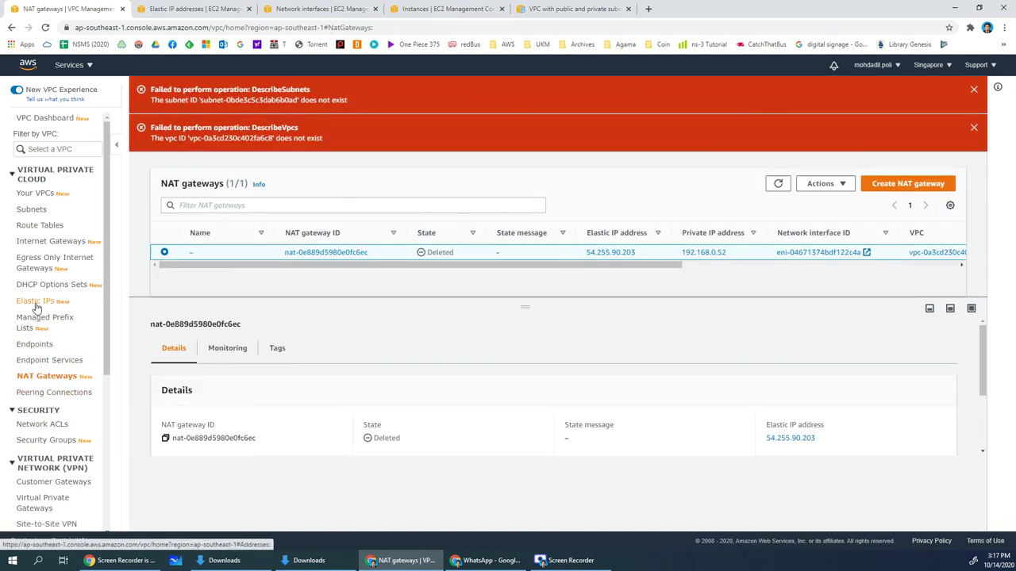
{"action": "left_click", "coordinate": [36, 304]}
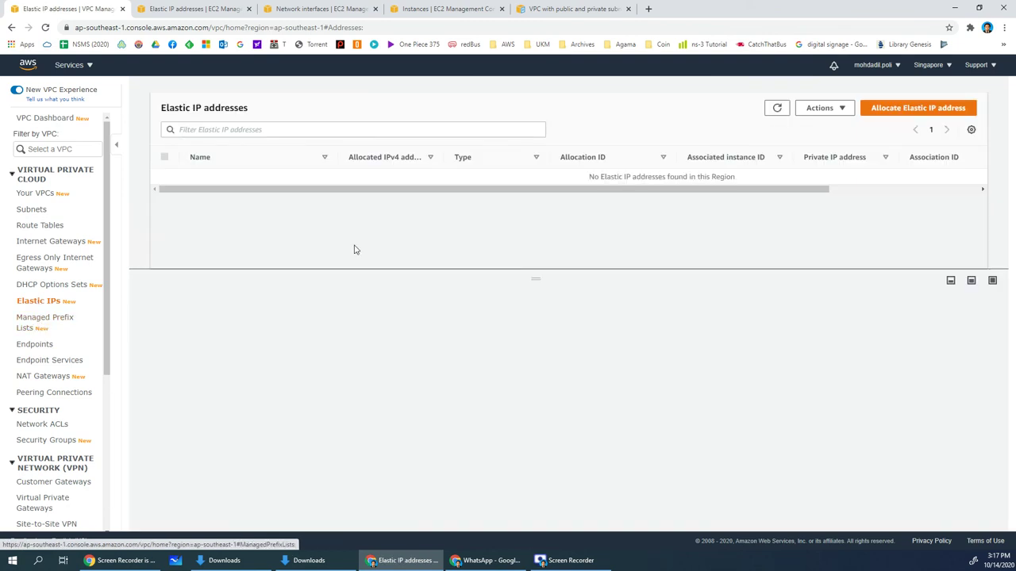
{"action": "left_click", "coordinate": [42, 380]}
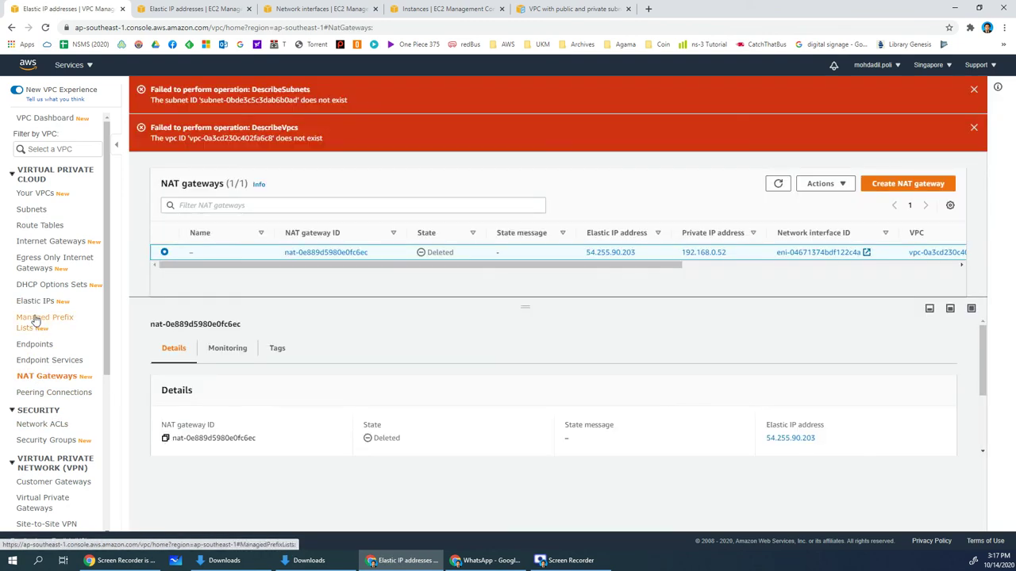
{"action": "left_click", "coordinate": [35, 320]}
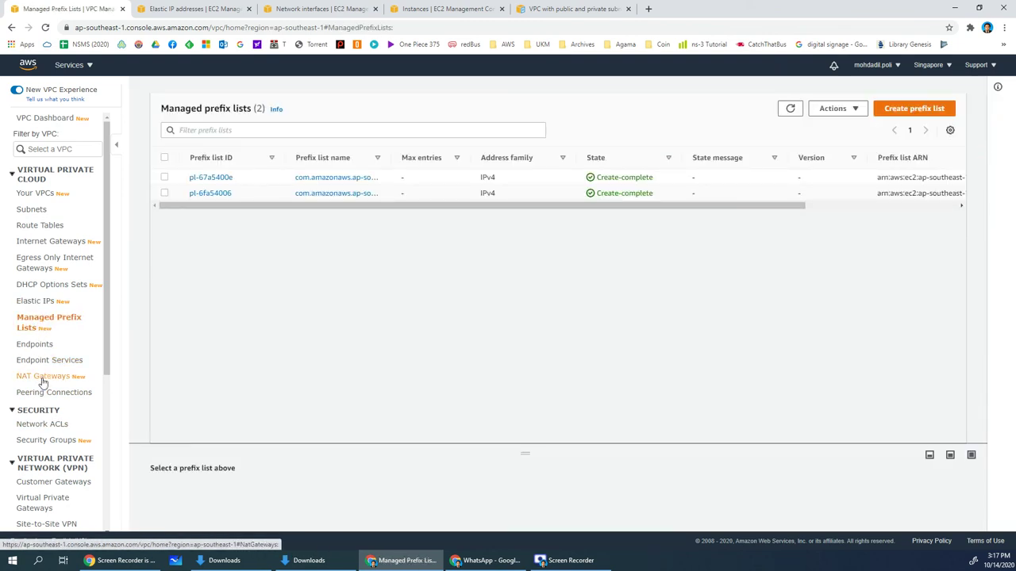
{"action": "left_click", "coordinate": [43, 383]}
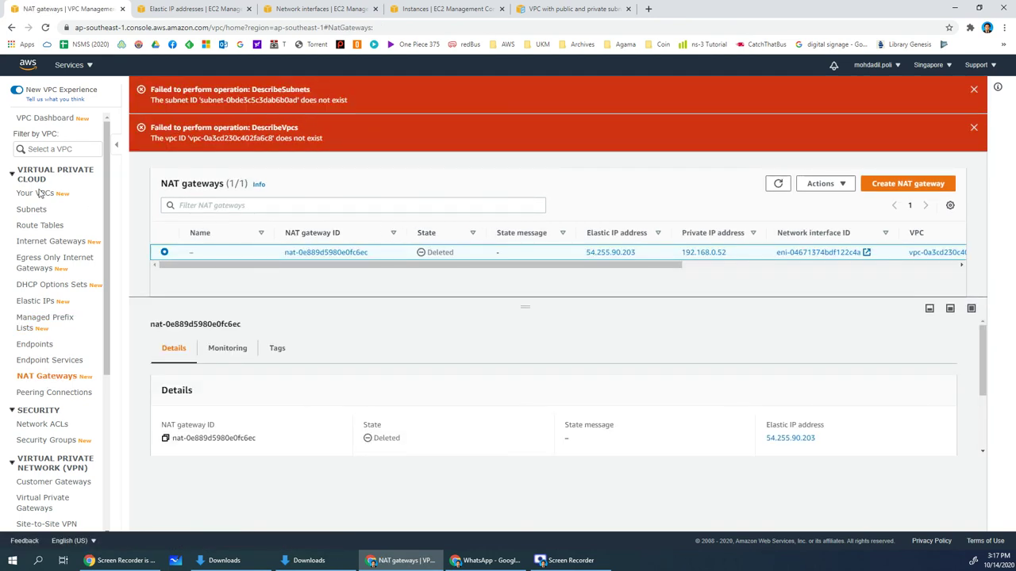
{"action": "left_click", "coordinate": [39, 193]}
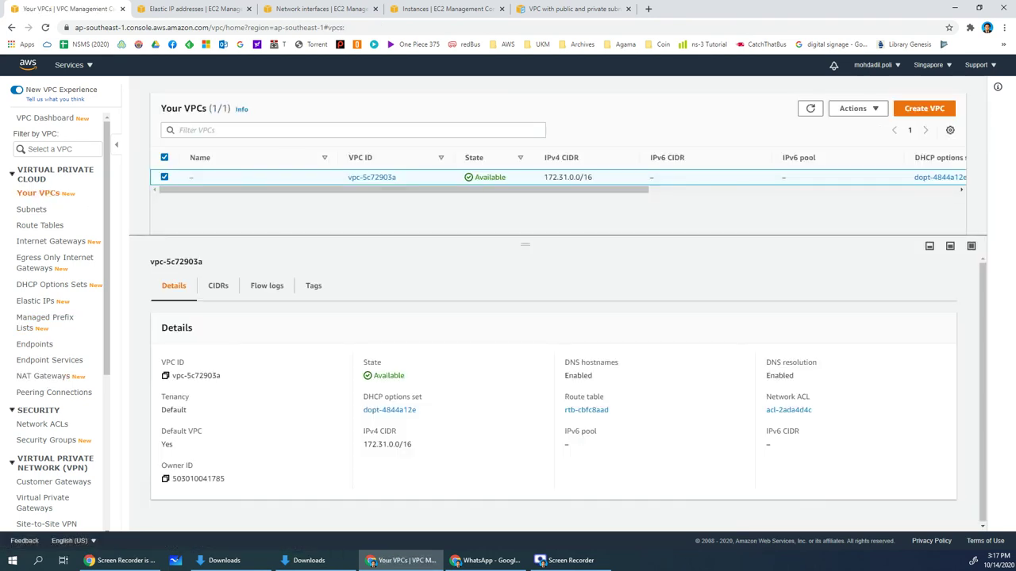